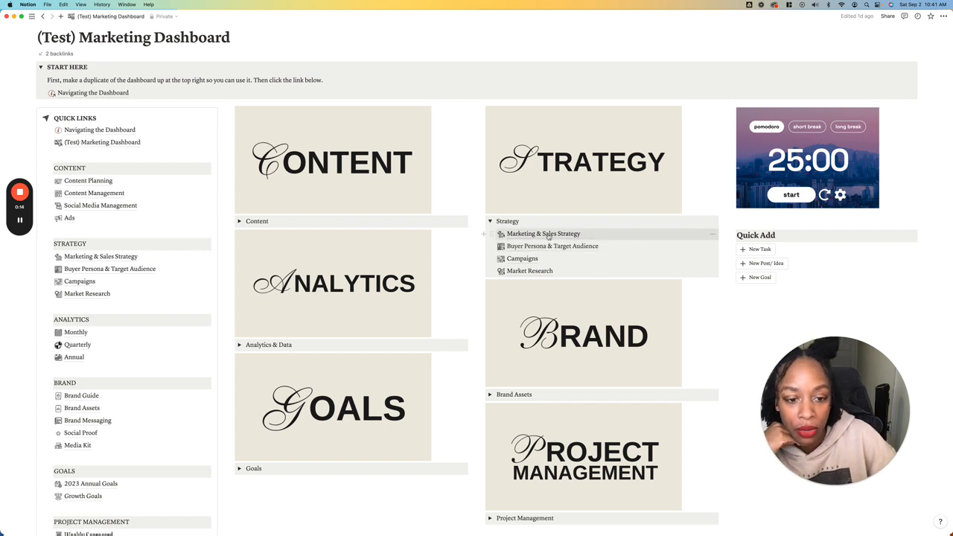
Open the Marketing & Sales Strategy page and expand Goal 01 to read its instructions and example.
{"action": "left_click", "coordinate": [547, 234]}
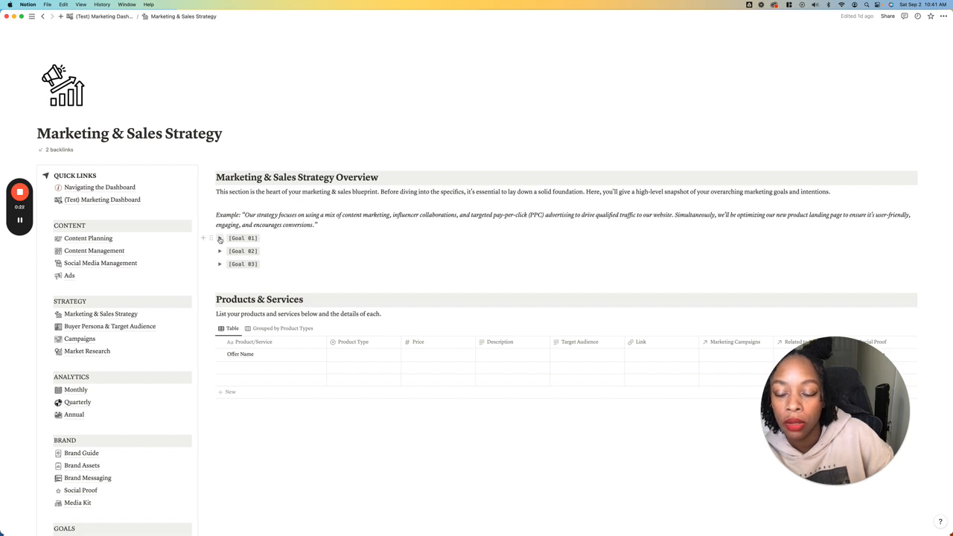
{"action": "left_click", "coordinate": [219, 238]}
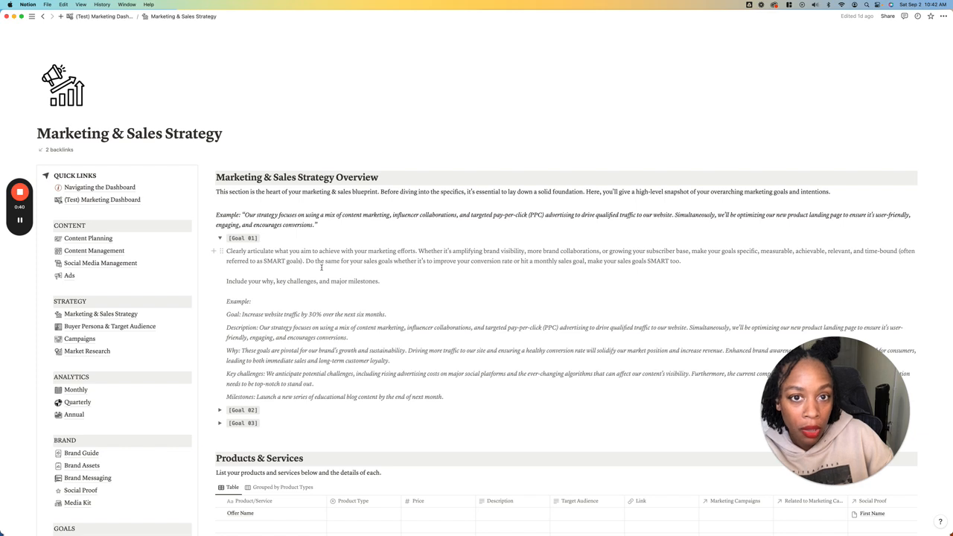
{"action": "scroll", "coordinate": [321, 268], "scroll_direction": "down", "scroll_amount": 3}
{"action": "left_click_drag", "start_coordinate": [227, 241], "coordinate": [464, 328]}
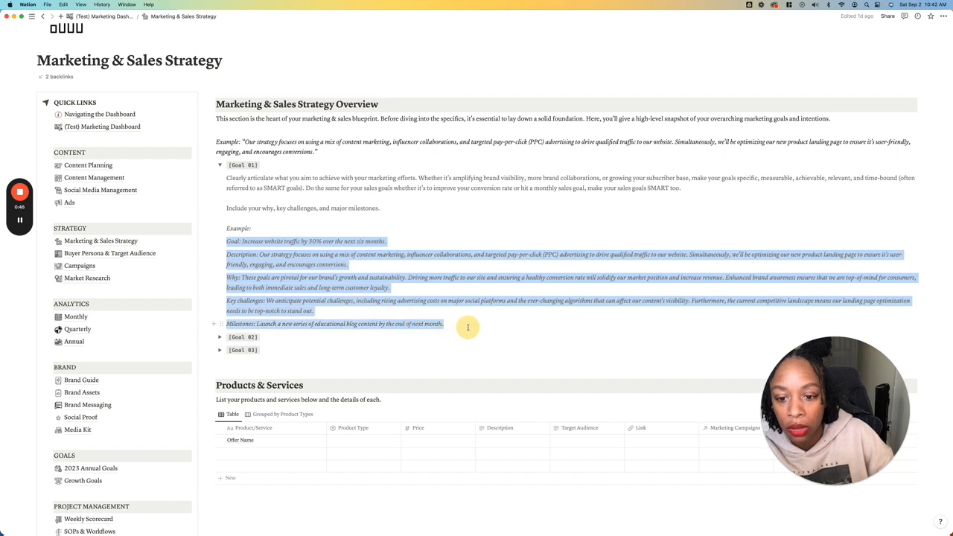
{"action": "left_click", "coordinate": [316, 191]}
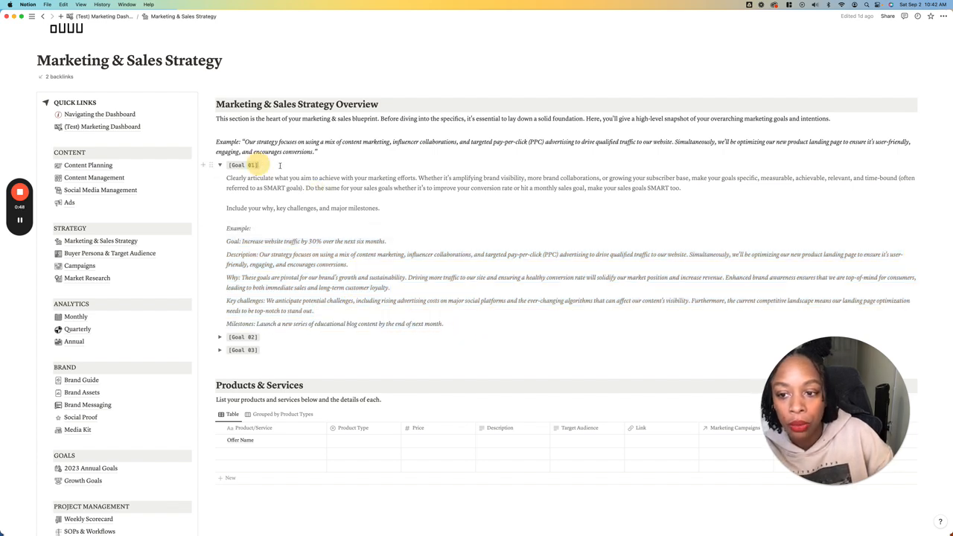
Append "- Goal 1 goes here" to the Goal 01 heading.
{"action": "left_click", "coordinate": [290, 168]}
{"action": "type", "text": "-"}
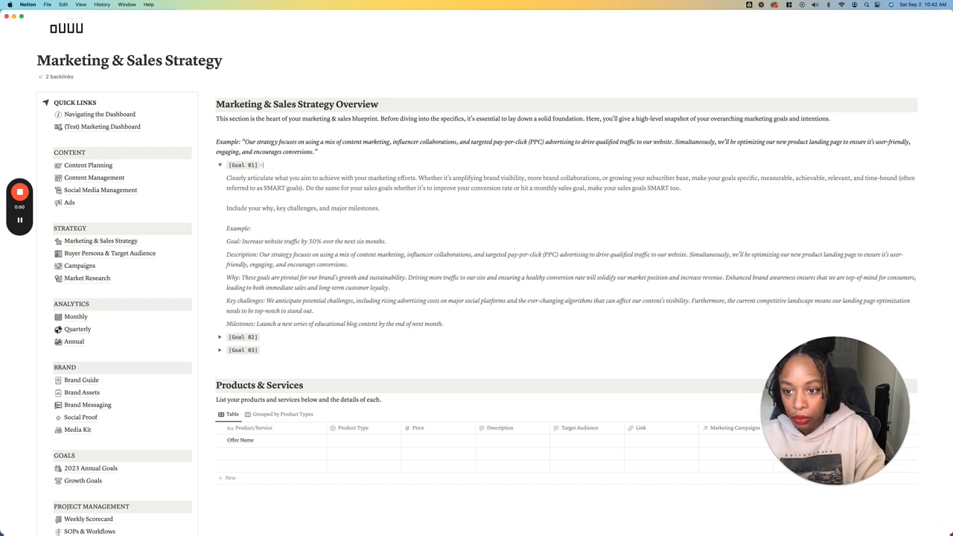
{"action": "type", "text": " Goal"}
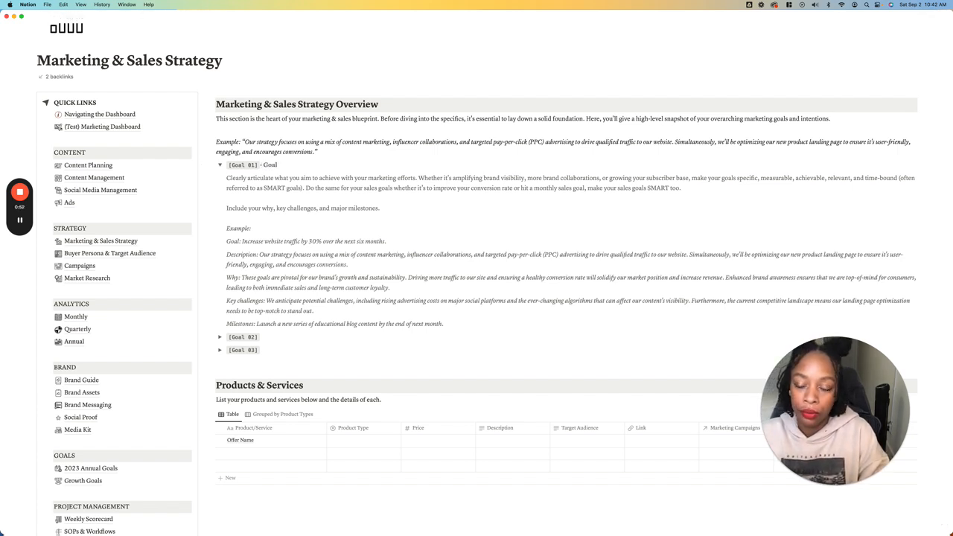
{"action": "type", "text": " 1 goes here"}
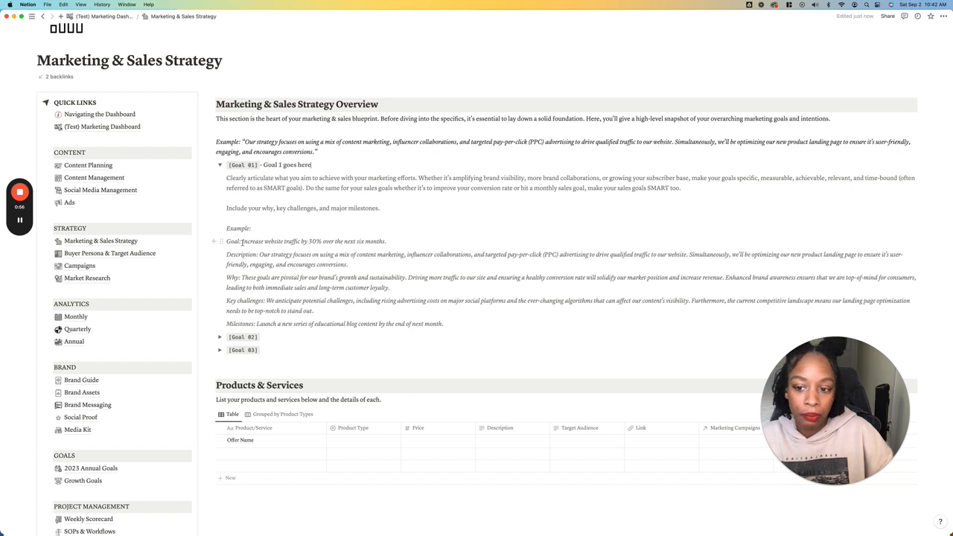
Replace the example goal text after "Goal:" under Goal 01 with "Typed my goal here".
{"action": "left_click_drag", "start_coordinate": [242, 242], "coordinate": [404, 251]}
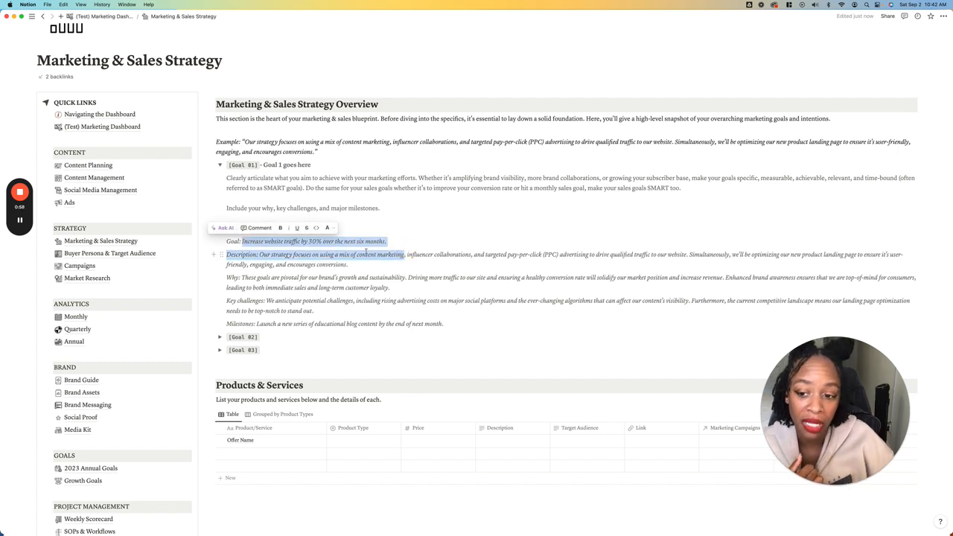
{"action": "left_click", "coordinate": [319, 243]}
{"action": "left_click_drag", "start_coordinate": [242, 242], "coordinate": [387, 242]}
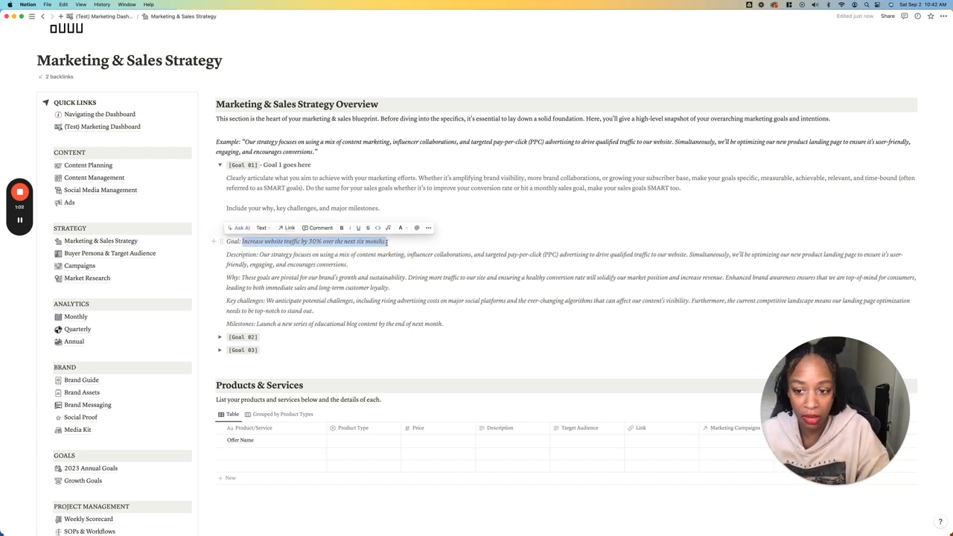
{"action": "type", "text": "Typed my goal here"}
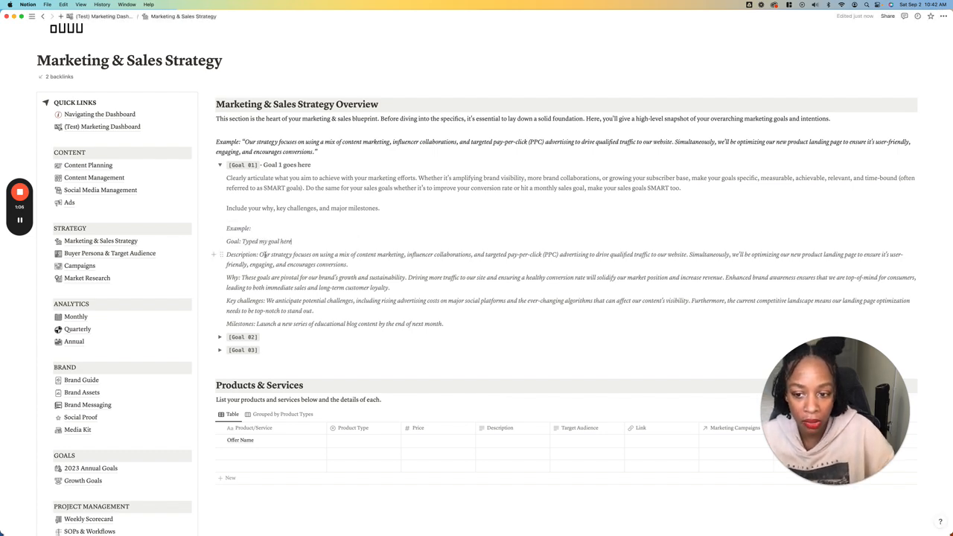
Collapse the Goal 01 section and check the contents of Goal 02 and Goal 03.
{"action": "left_click_drag", "start_coordinate": [259, 254], "coordinate": [367, 264]}
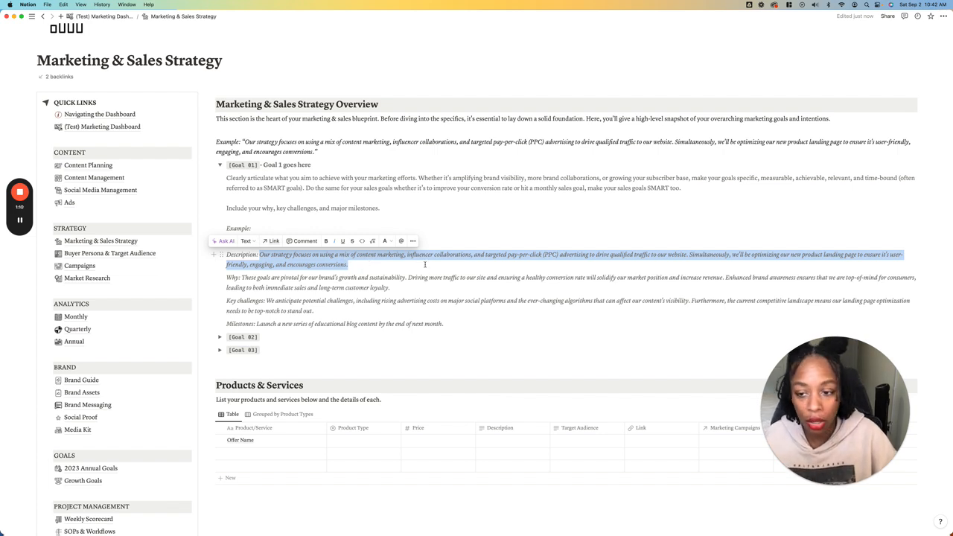
{"action": "left_click", "coordinate": [222, 166]}
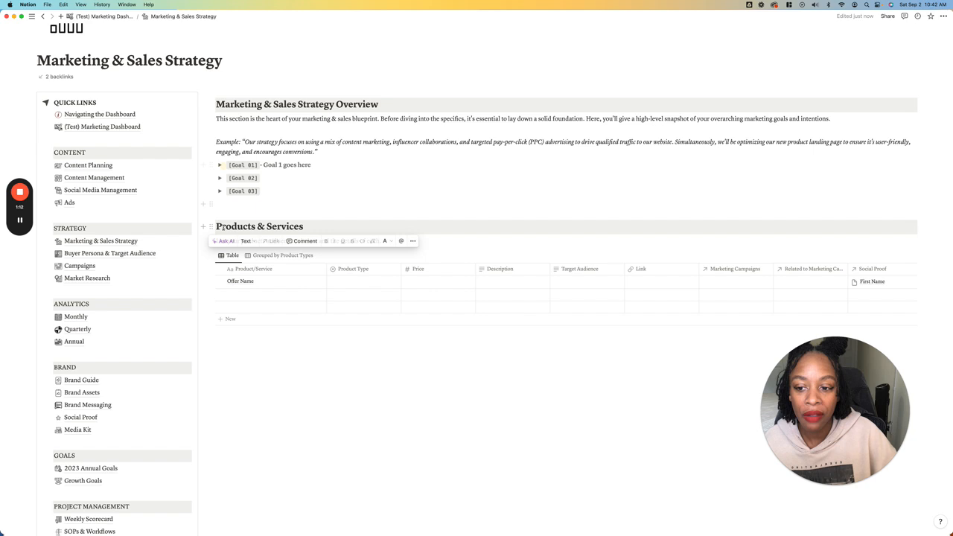
{"action": "left_click", "coordinate": [221, 178]}
{"action": "left_click", "coordinate": [220, 179]}
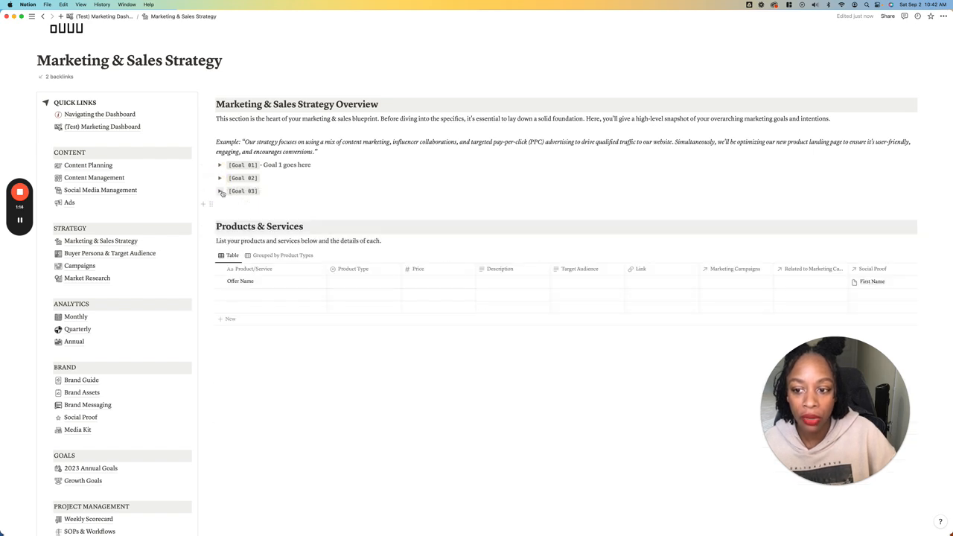
{"action": "left_click", "coordinate": [221, 191]}
{"action": "left_click", "coordinate": [221, 192]}
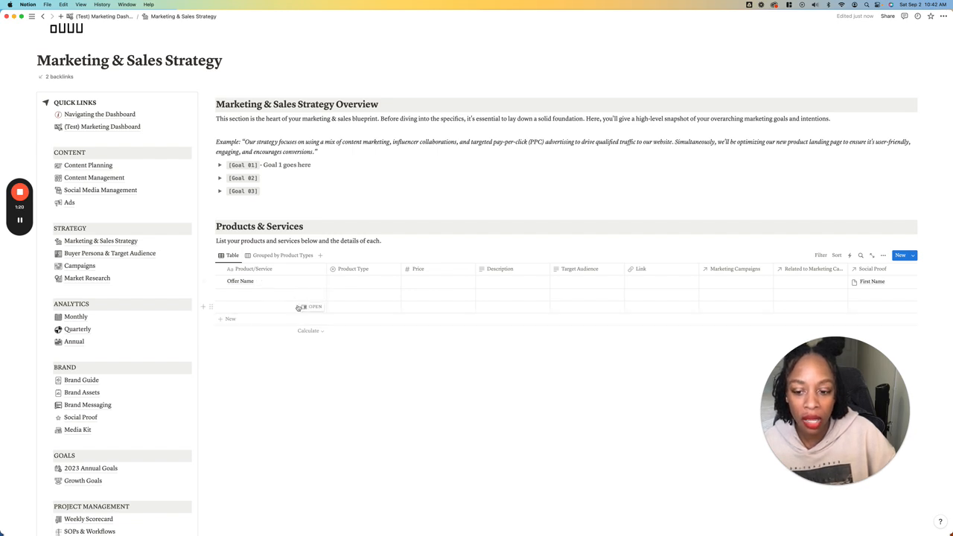
Add a new row to the Products & Services table, open its page and view the Marketing Campaigns link choices.
{"action": "left_click", "coordinate": [228, 318]}
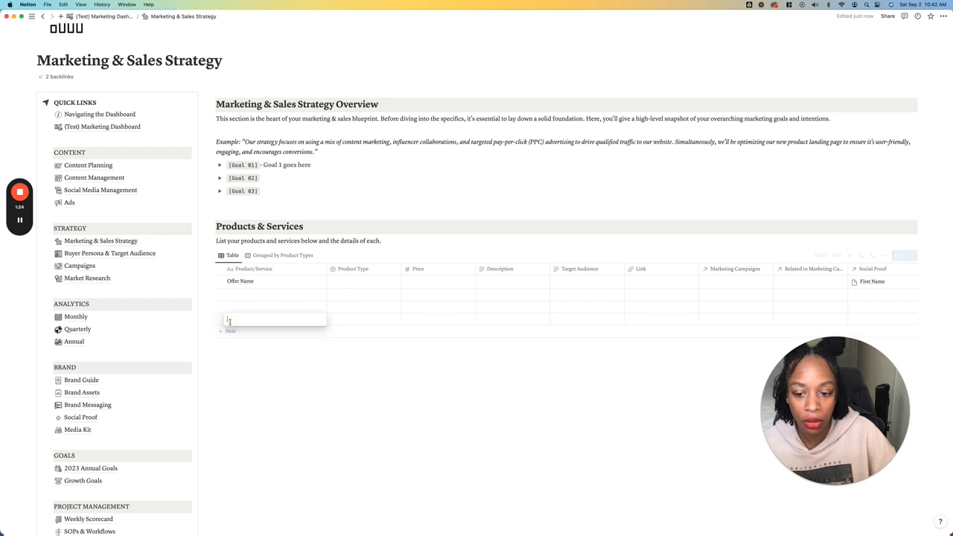
{"action": "left_click", "coordinate": [311, 319]}
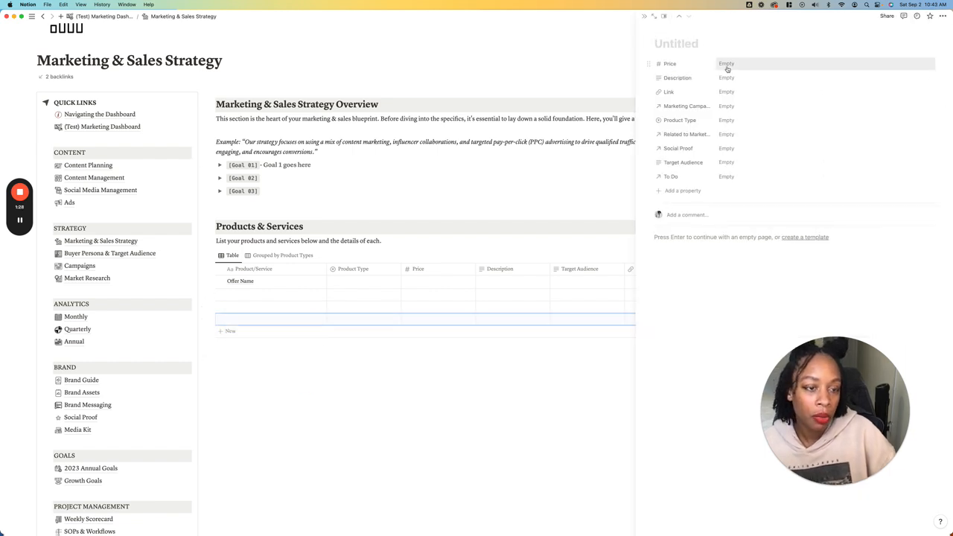
{"action": "left_click", "coordinate": [727, 106]}
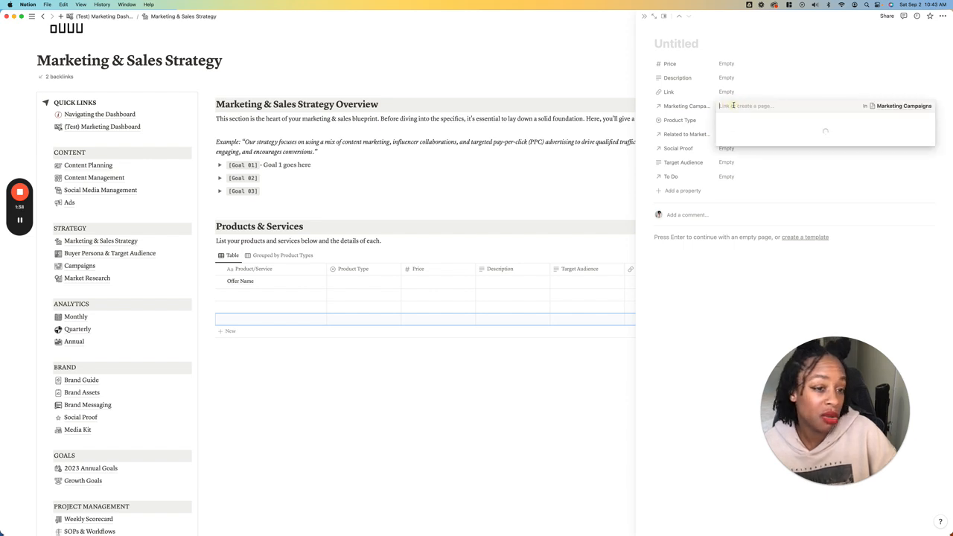
{"action": "left_click", "coordinate": [726, 280]}
Create a Product Type option named "Create New" and assign it to the new product entry.
{"action": "left_click", "coordinate": [727, 120]}
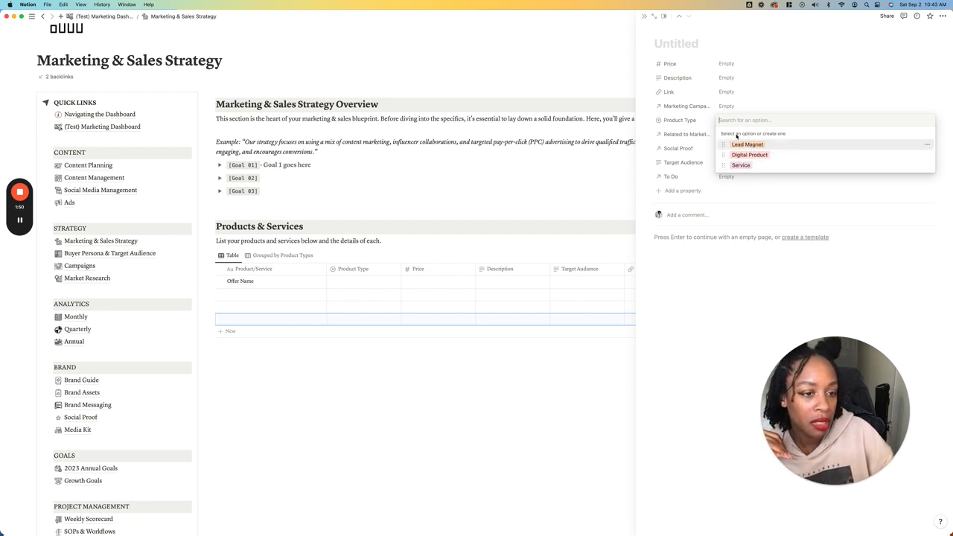
{"action": "type", "text": "C"}
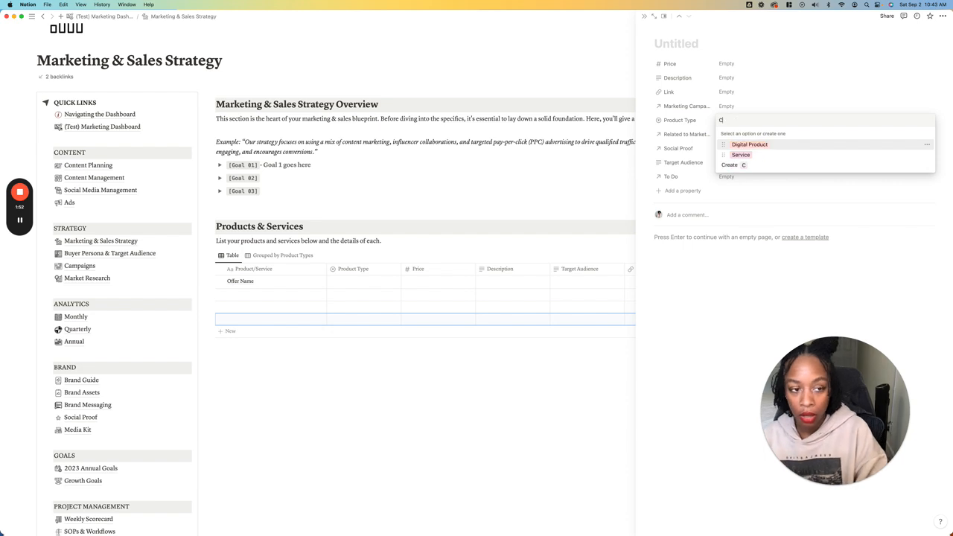
{"action": "type", "text": "reate New"}
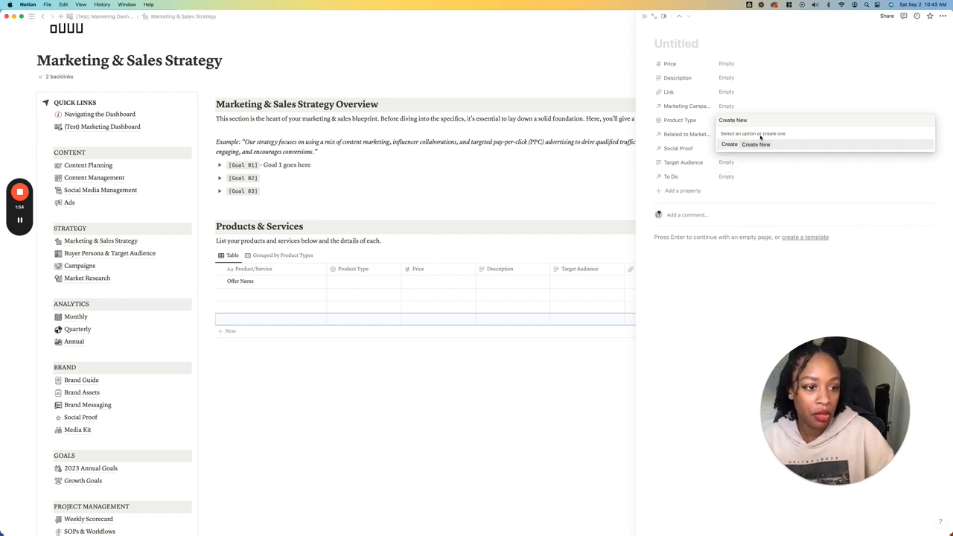
{"action": "left_click", "coordinate": [759, 145]}
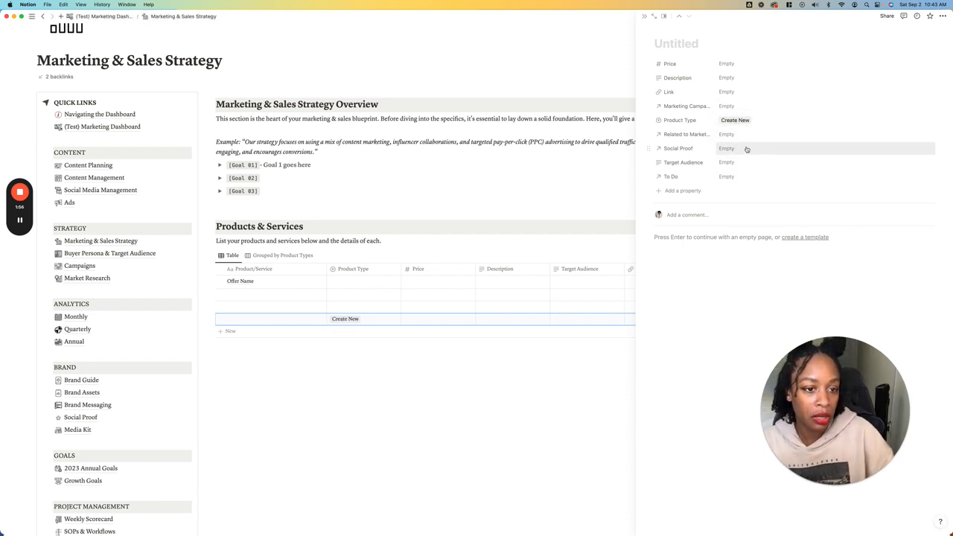
Compare the two marketing campaign relations, then delete the redundant "Related to Marketing Campaigns" property together with its related property.
{"action": "left_click", "coordinate": [732, 134]}
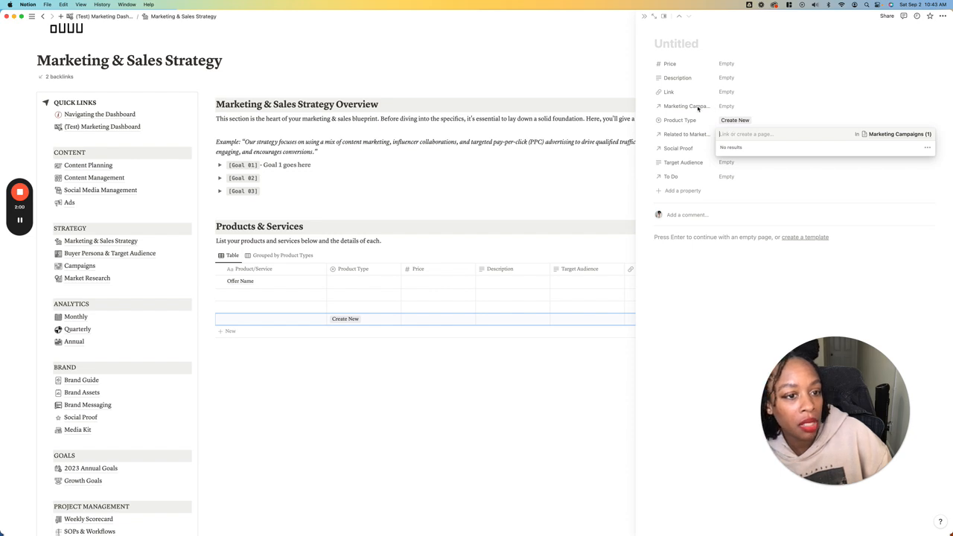
{"action": "left_click", "coordinate": [726, 106]}
{"action": "left_click", "coordinate": [734, 106]}
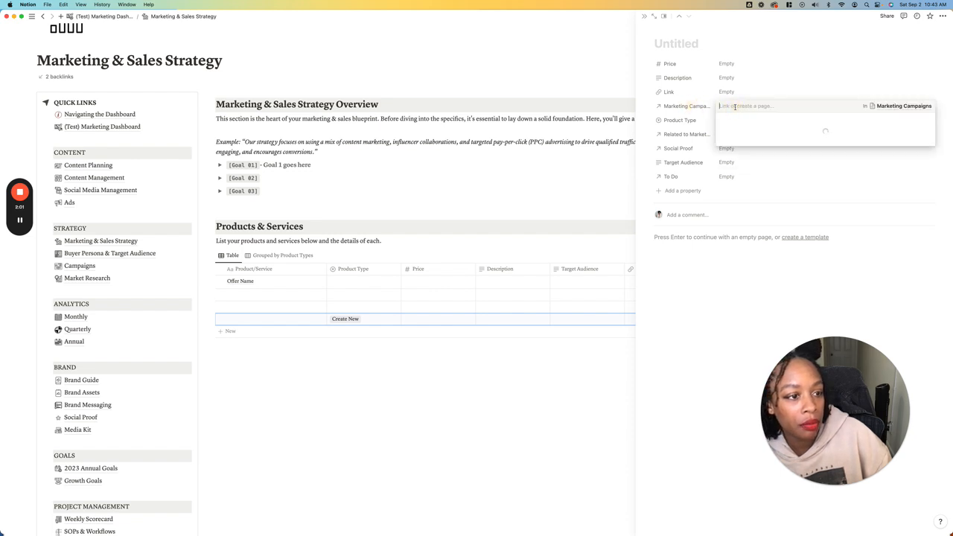
{"action": "left_click", "coordinate": [731, 269]}
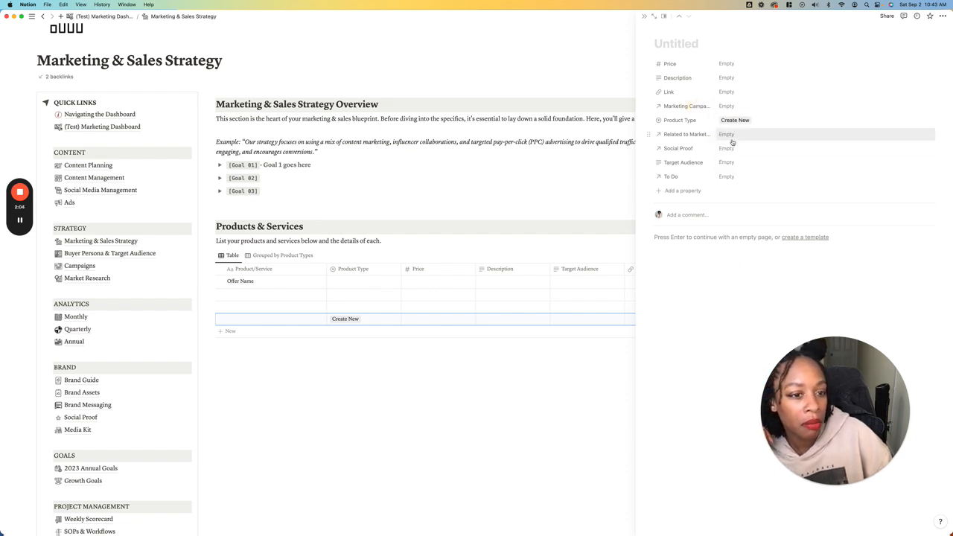
{"action": "left_click", "coordinate": [648, 135]}
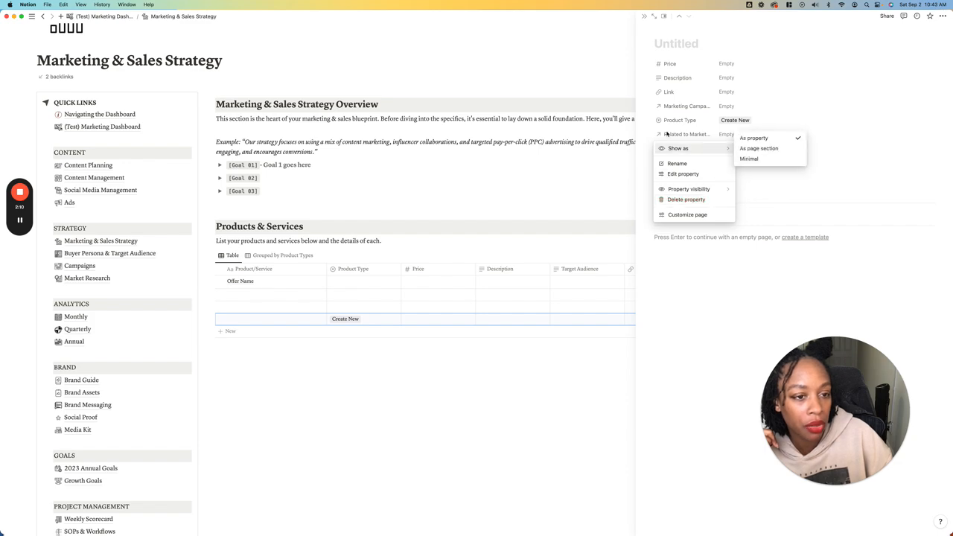
{"action": "left_click", "coordinate": [689, 200]}
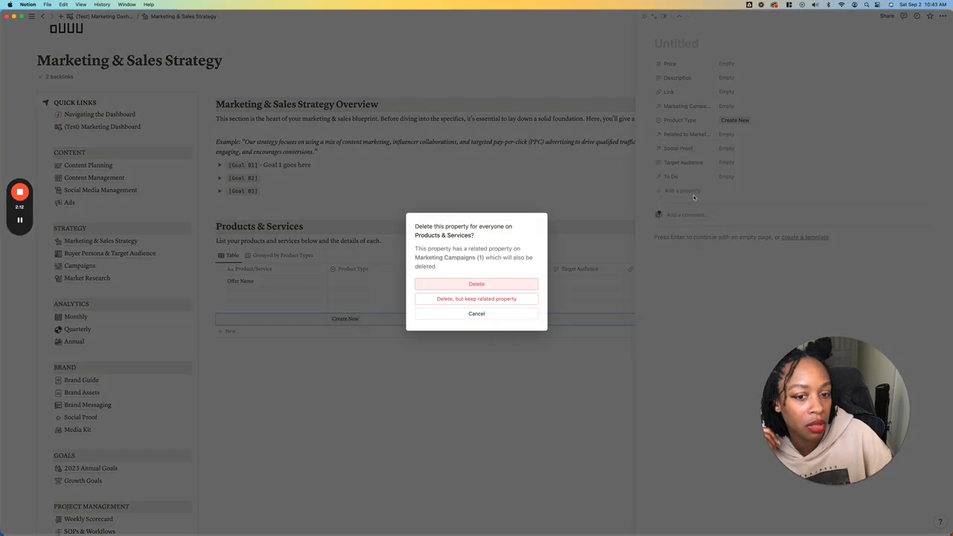
{"action": "left_click", "coordinate": [499, 284]}
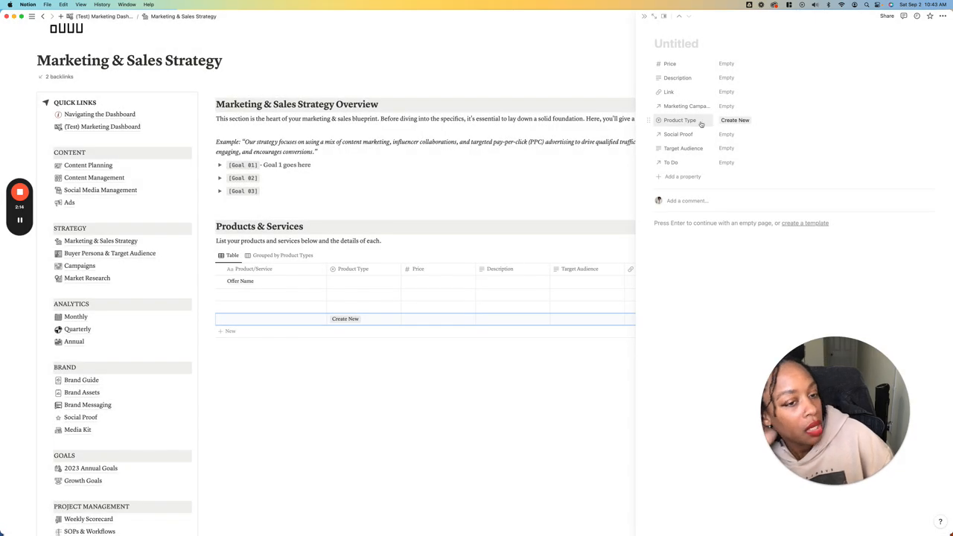
View the pages available to link under Social Proof, then close the new product entry.
{"action": "left_click", "coordinate": [726, 134]}
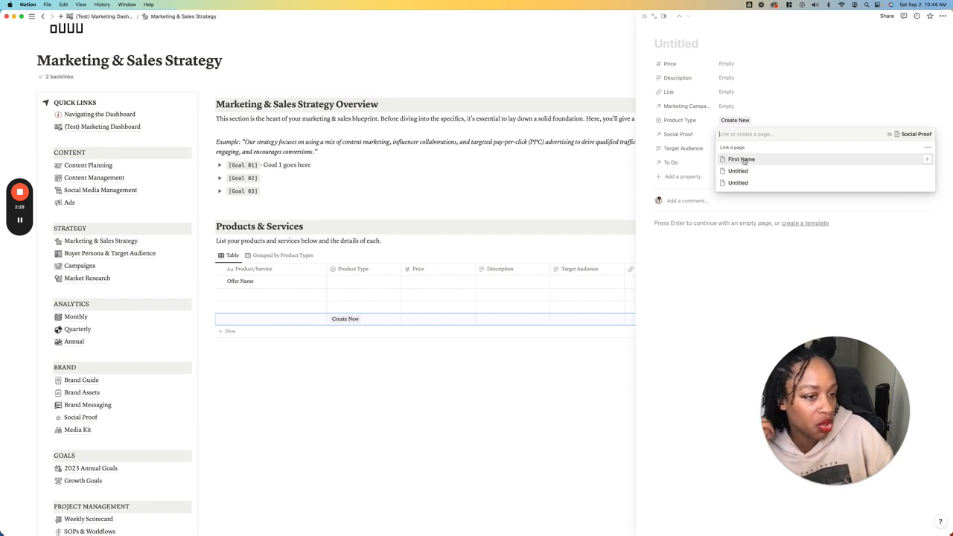
{"action": "left_click", "coordinate": [719, 268]}
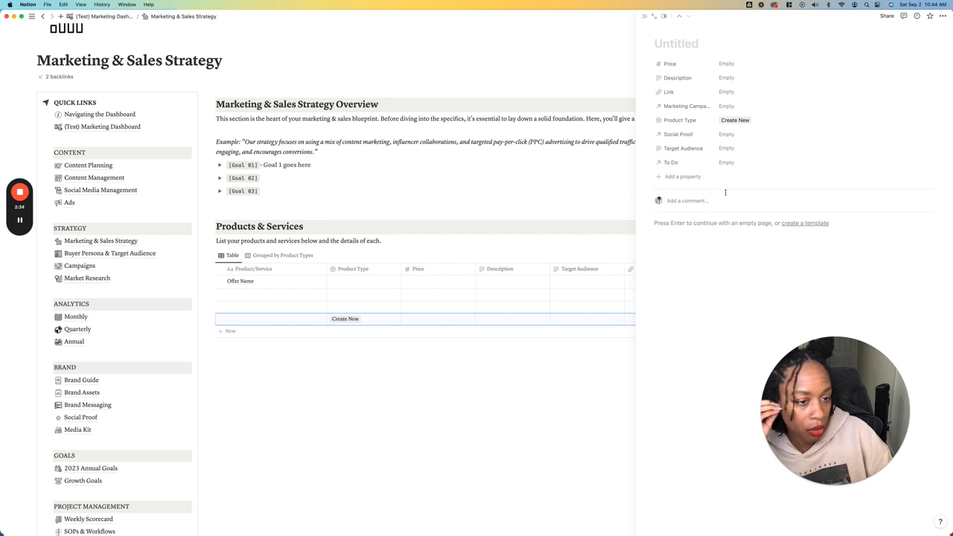
{"action": "left_click", "coordinate": [645, 16]}
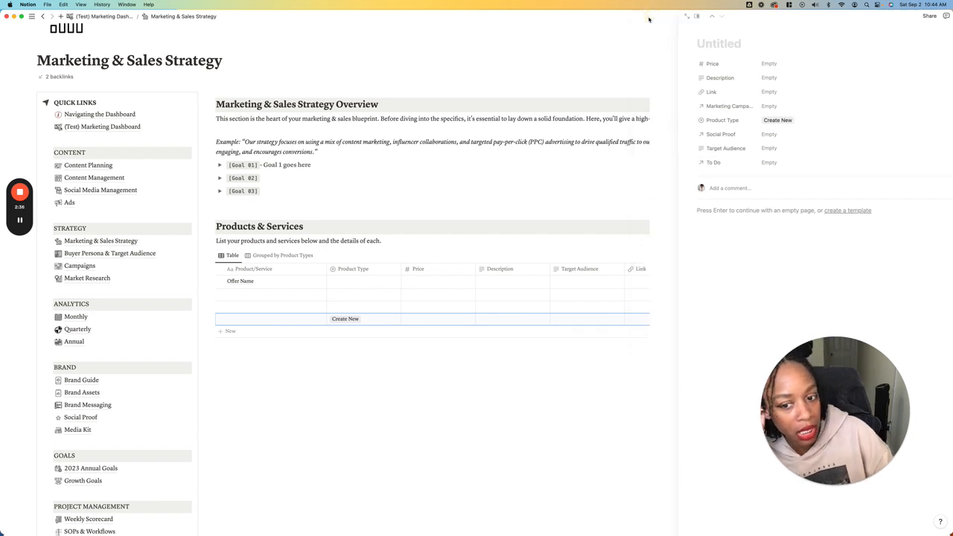
Review the Objectives & Objective Key Results (OKRs) explanation and the Objectives and OKRs tables.
{"action": "scroll", "coordinate": [479, 336], "scroll_direction": "down", "scroll_amount": 12}
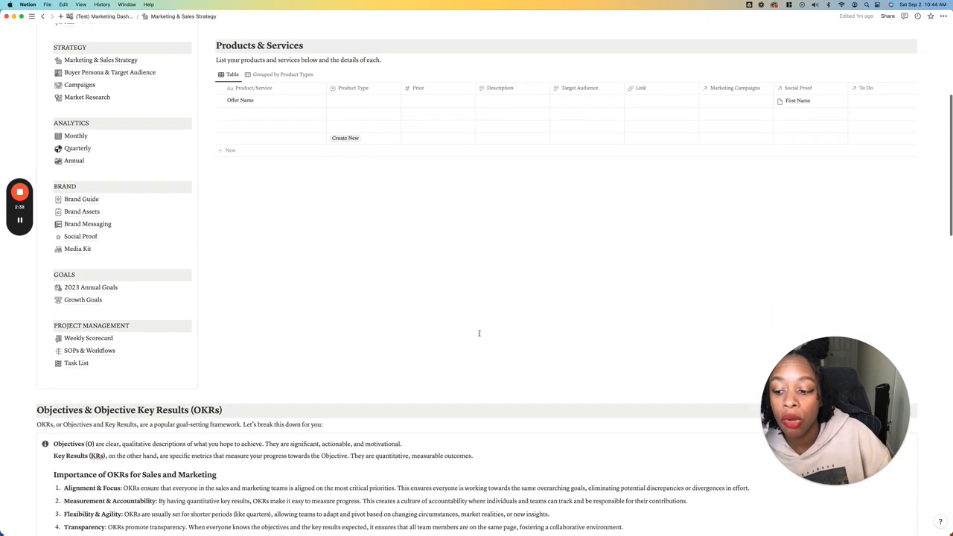
{"action": "scroll", "coordinate": [478, 332], "scroll_direction": "down", "scroll_amount": 1}
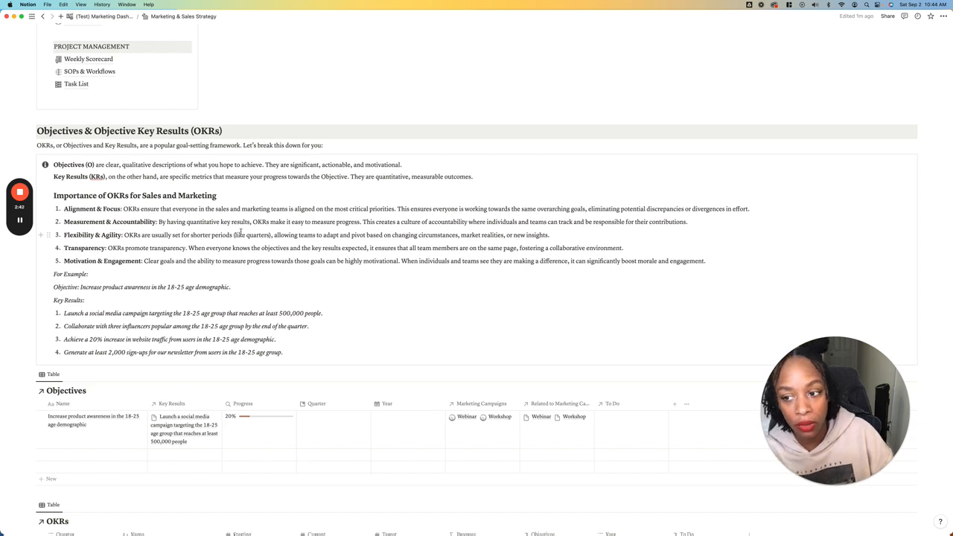
{"action": "scroll", "coordinate": [241, 232], "scroll_direction": "down", "scroll_amount": 3}
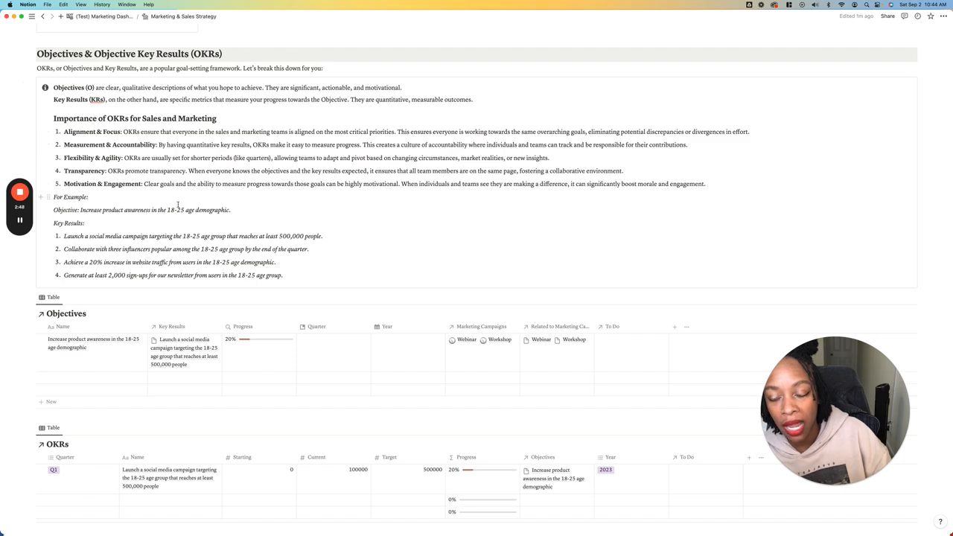
{"action": "scroll", "coordinate": [178, 204], "scroll_direction": "down", "scroll_amount": 4}
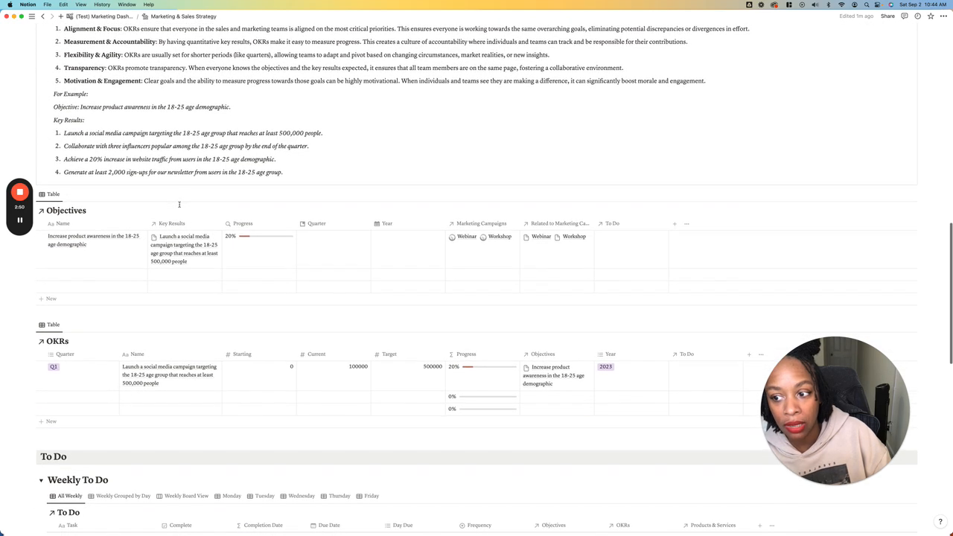
{"action": "scroll", "coordinate": [178, 204], "scroll_direction": "down", "scroll_amount": 3}
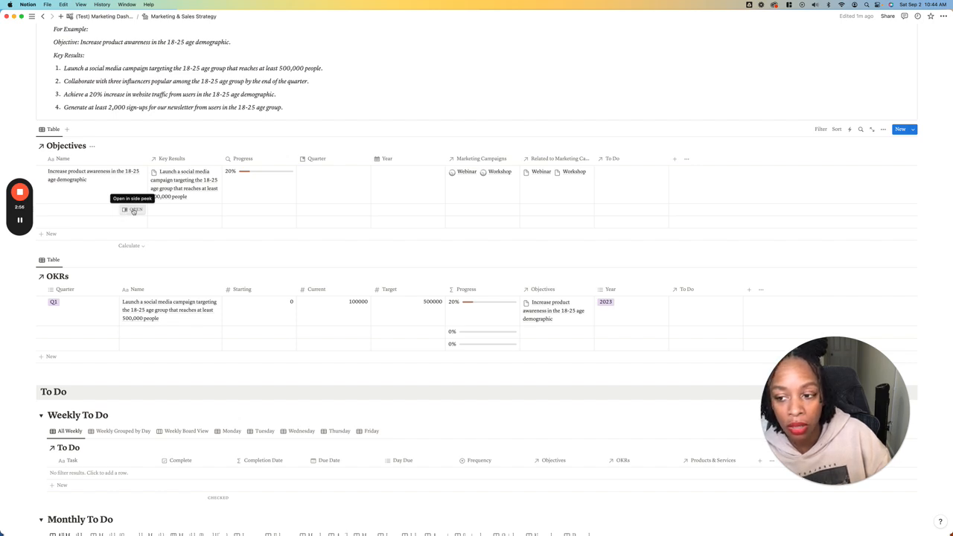
Add a blank entry to the Objectives table and open it in side peek.
{"action": "left_click", "coordinate": [133, 211]}
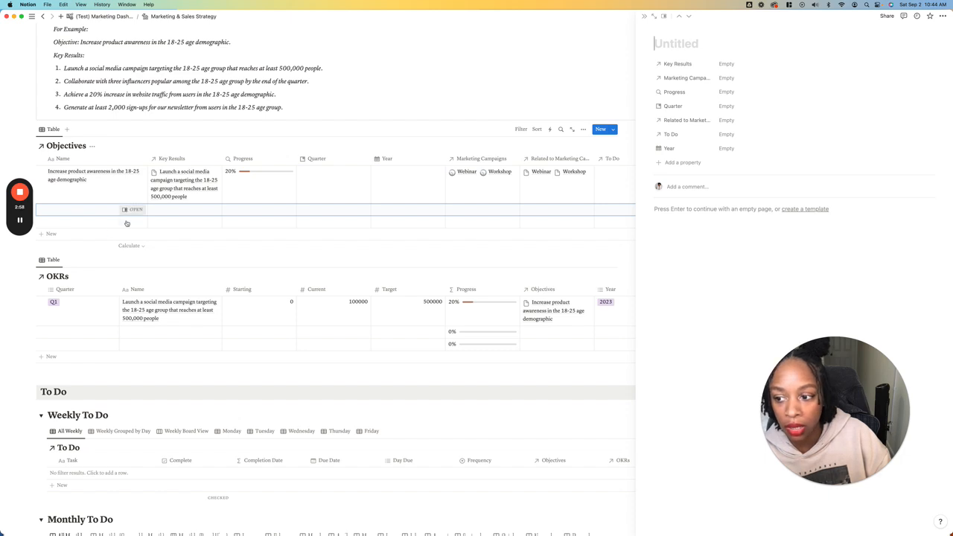
{"action": "left_click", "coordinate": [51, 234]}
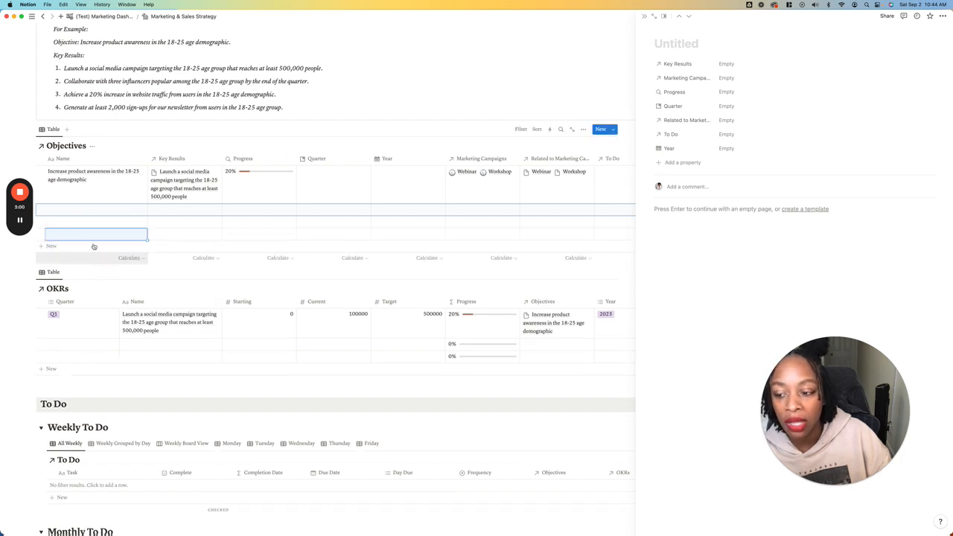
{"action": "left_click", "coordinate": [132, 235]}
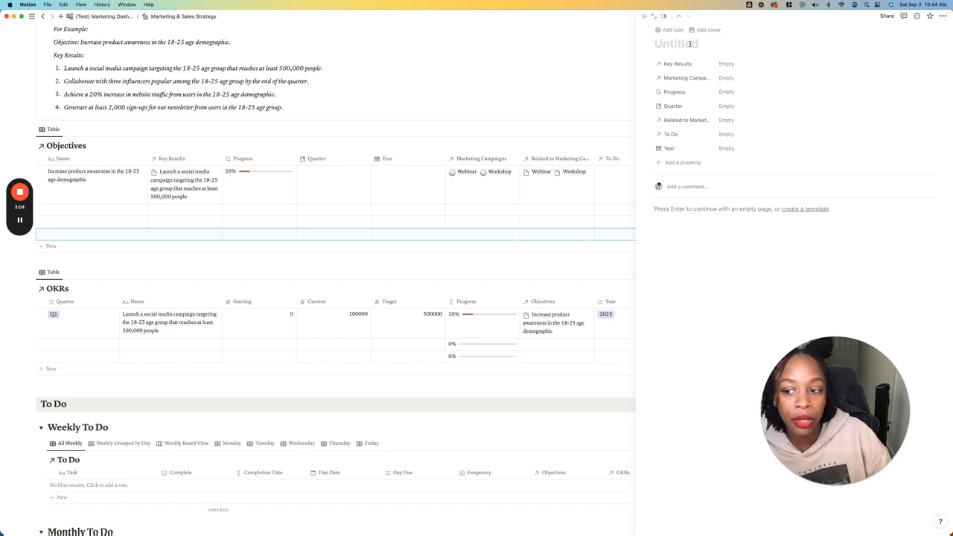
View the new objective's Quarter, Progress rollup and Year settings, close the entry, and check the first objective's Quarter options.
{"action": "left_click", "coordinate": [727, 107]}
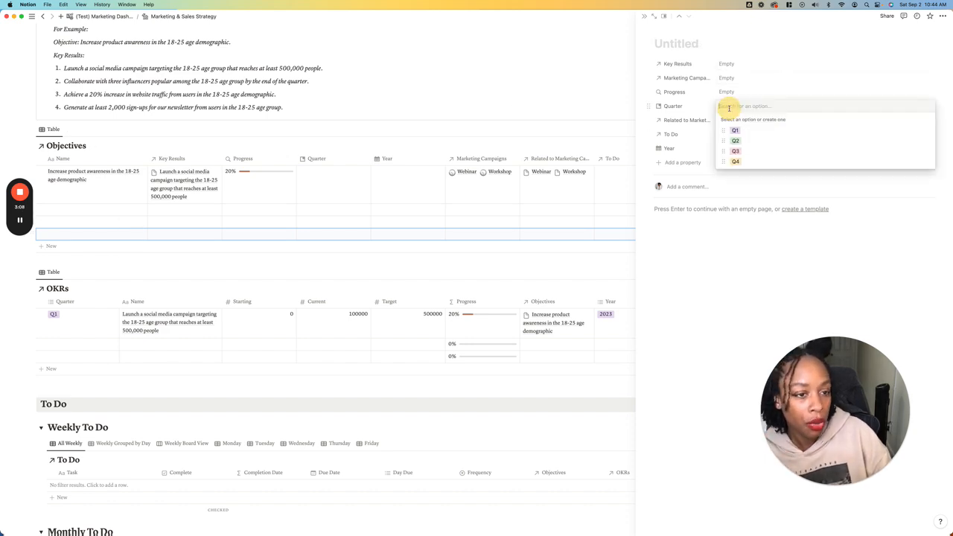
{"action": "left_click", "coordinate": [726, 93]}
{"action": "left_click", "coordinate": [731, 93]}
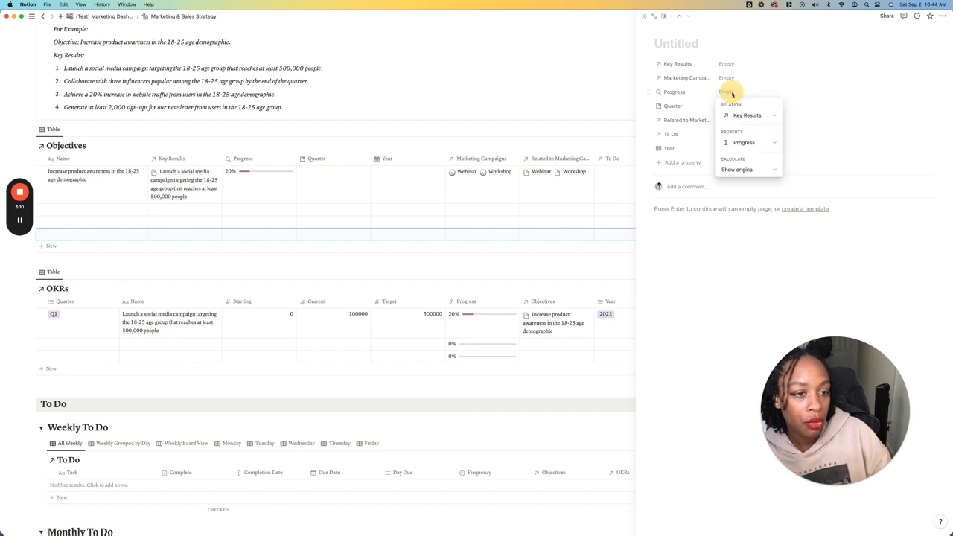
{"action": "left_click", "coordinate": [732, 94]}
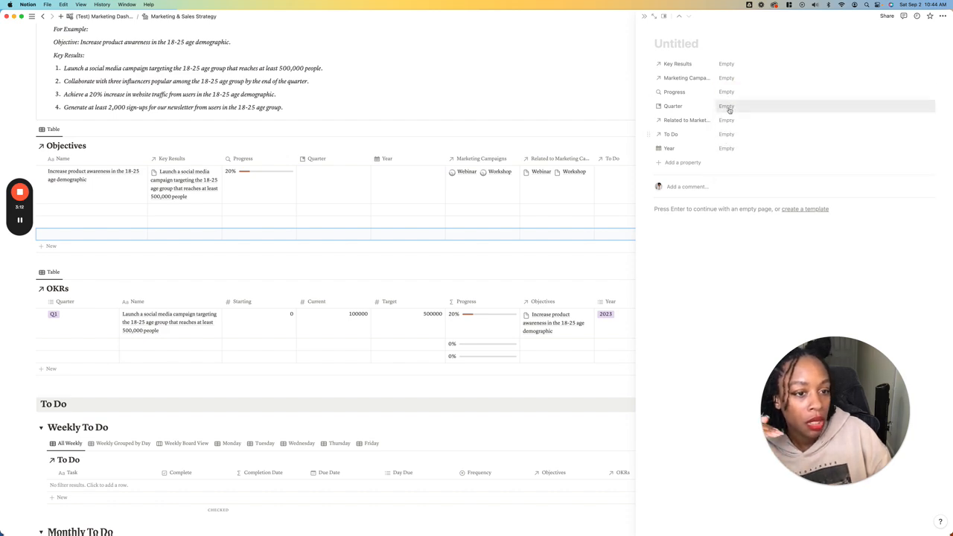
{"action": "left_click", "coordinate": [726, 148]}
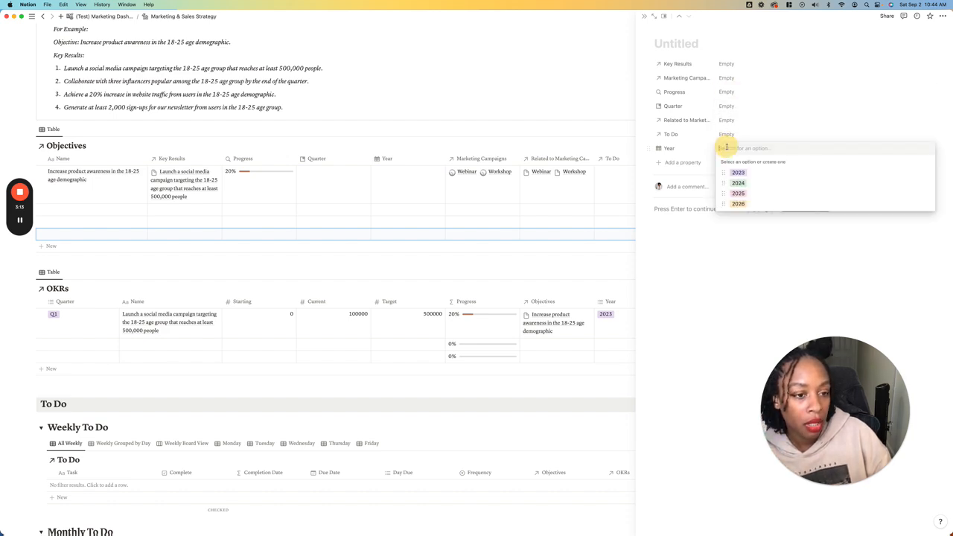
{"action": "left_click", "coordinate": [677, 45]}
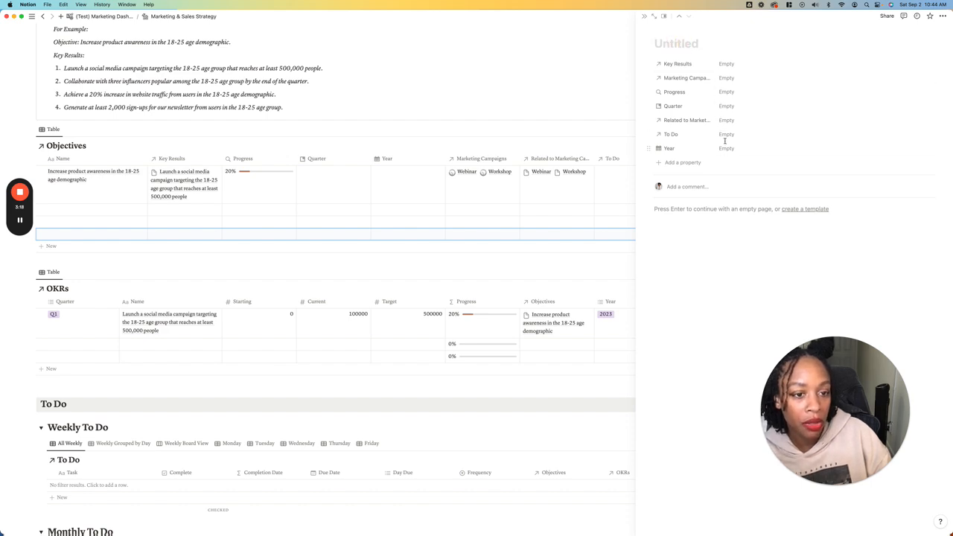
{"action": "left_click", "coordinate": [645, 16]}
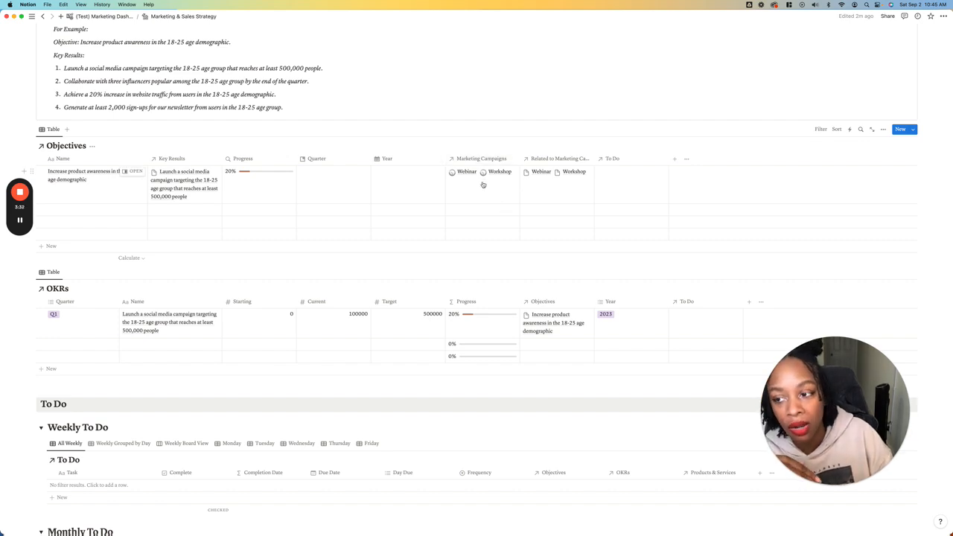
{"action": "left_click", "coordinate": [325, 179]}
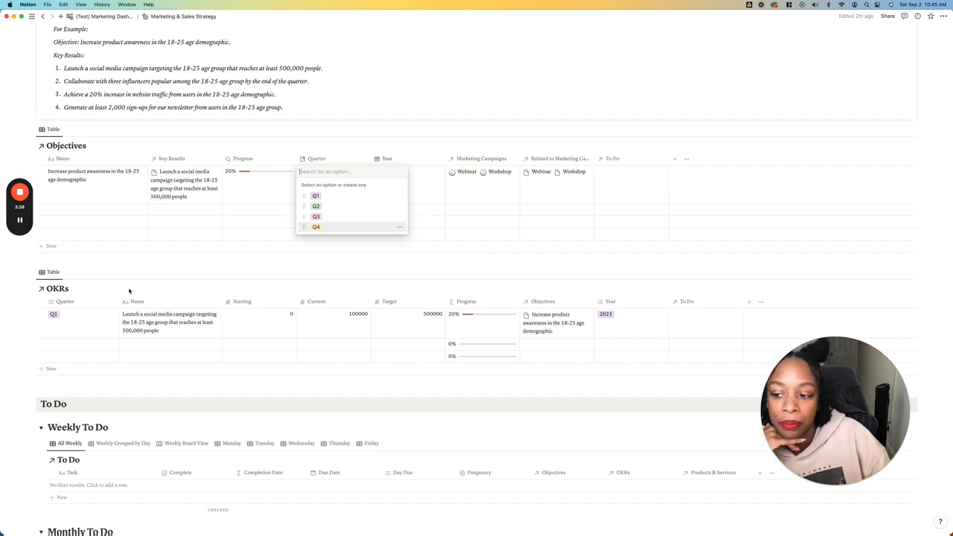
{"action": "key", "text": "Escape"}
Open the first blank OKR entry in side peek and add another blank row to the OKRs table.
{"action": "scroll", "coordinate": [113, 336], "scroll_direction": "down", "scroll_amount": 1}
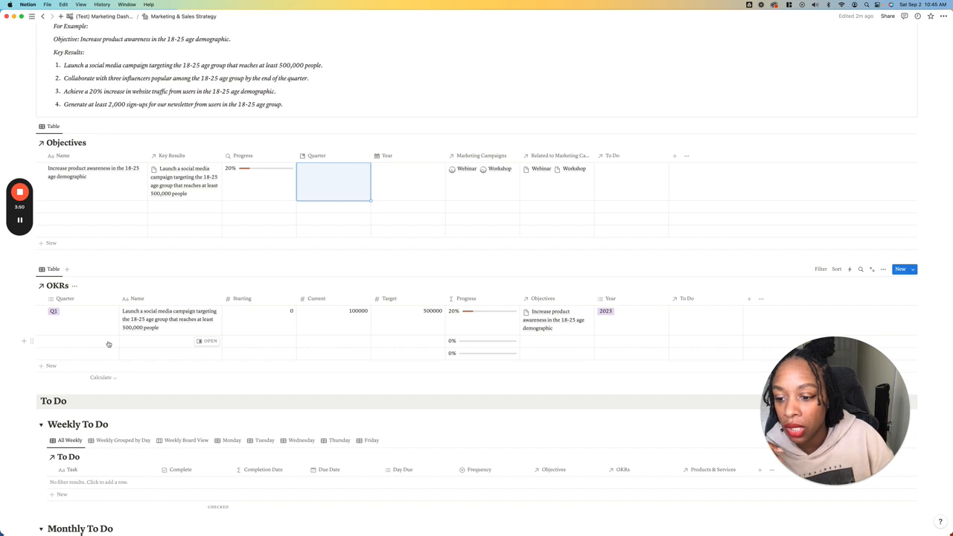
{"action": "left_click", "coordinate": [207, 341]}
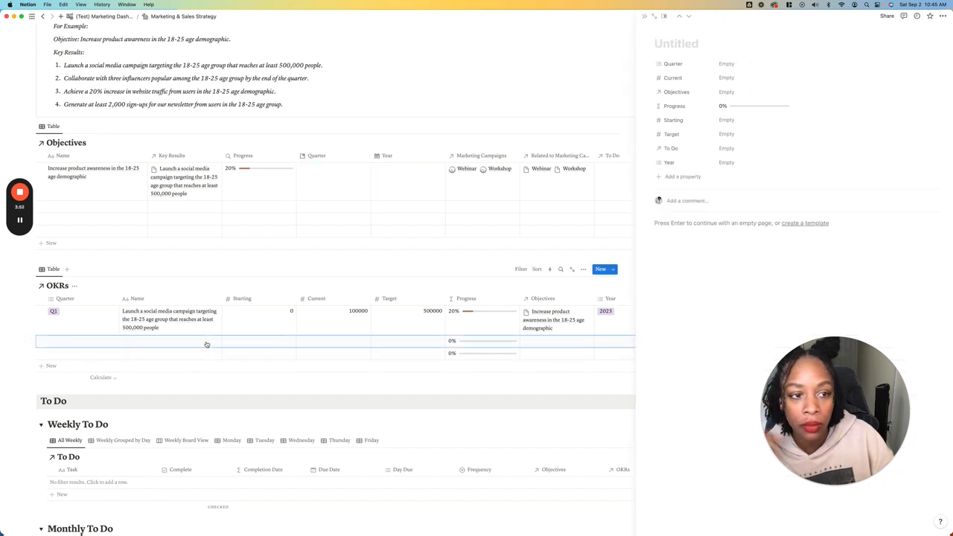
{"action": "left_click", "coordinate": [202, 366]}
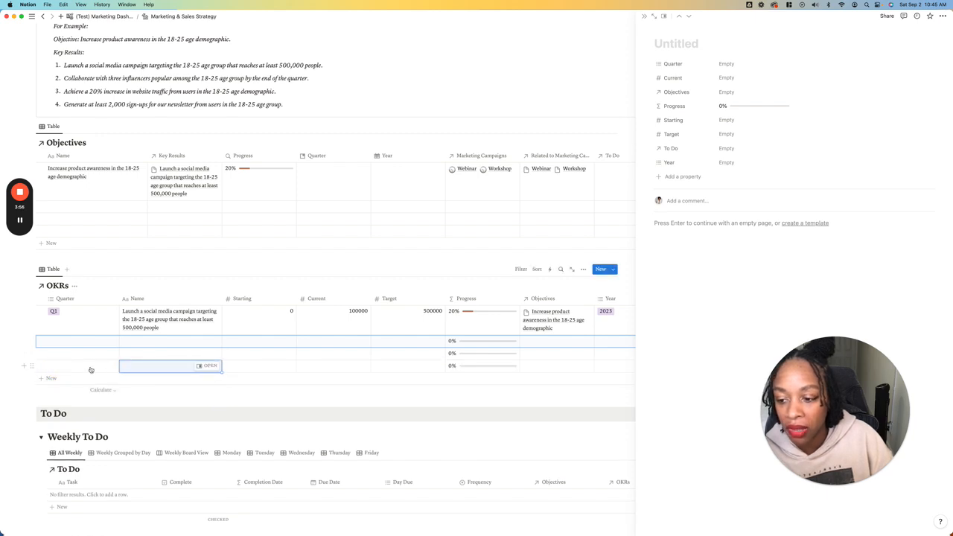
Link the open OKR entry to the objective "Increase product awareness in the 18-25 age demographic" and set its Quarter to Q1.
{"action": "left_click", "coordinate": [735, 78]}
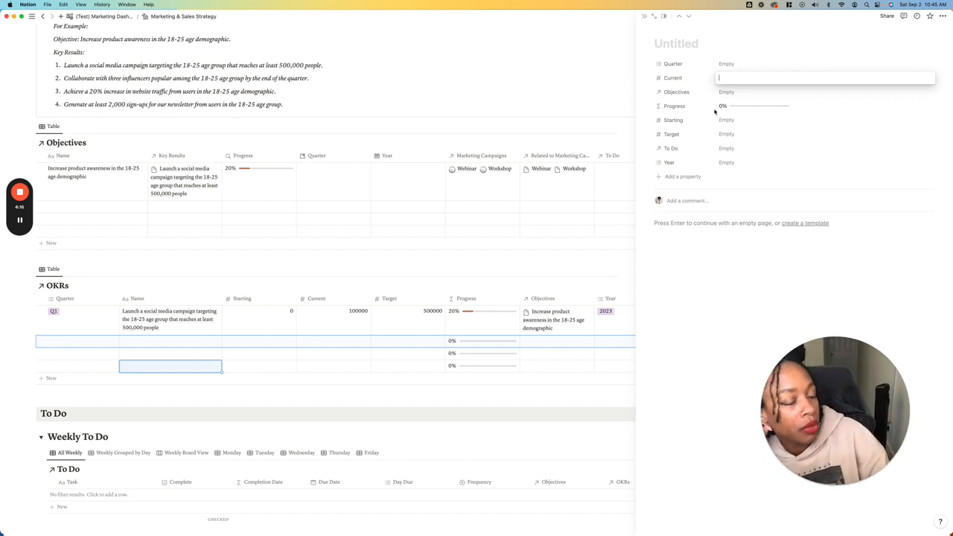
{"action": "left_click", "coordinate": [725, 92]}
{"action": "left_click", "coordinate": [724, 92]}
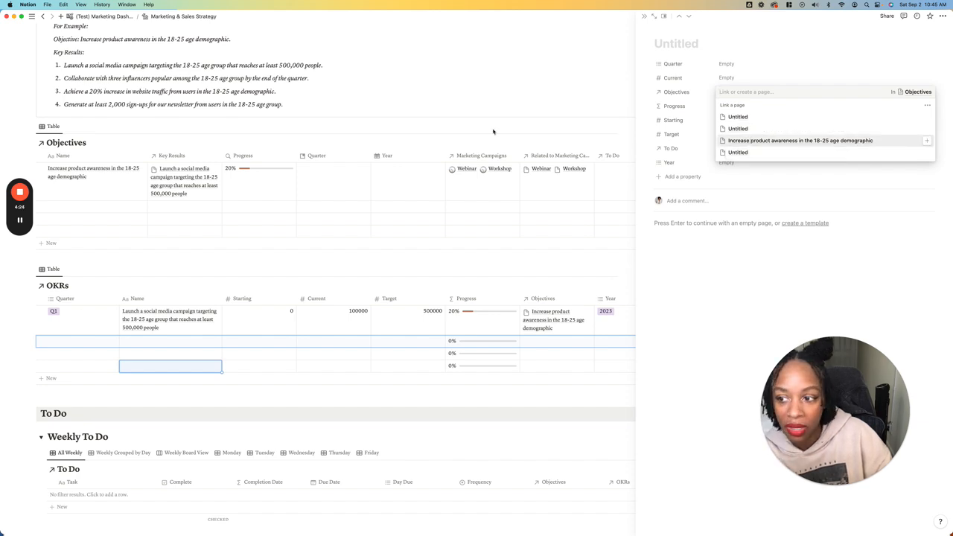
{"action": "left_click", "coordinate": [765, 140]}
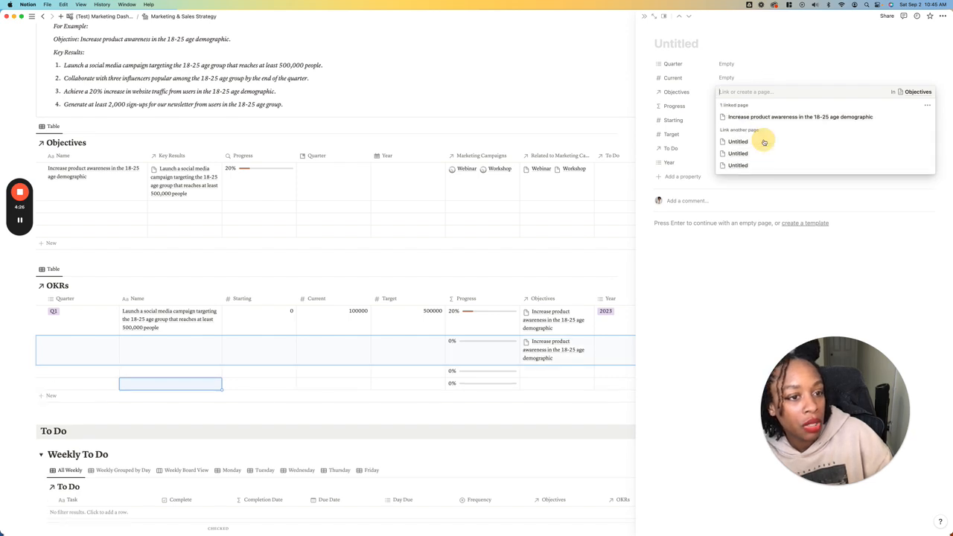
{"action": "left_click", "coordinate": [725, 64]}
{"action": "left_click", "coordinate": [734, 90]}
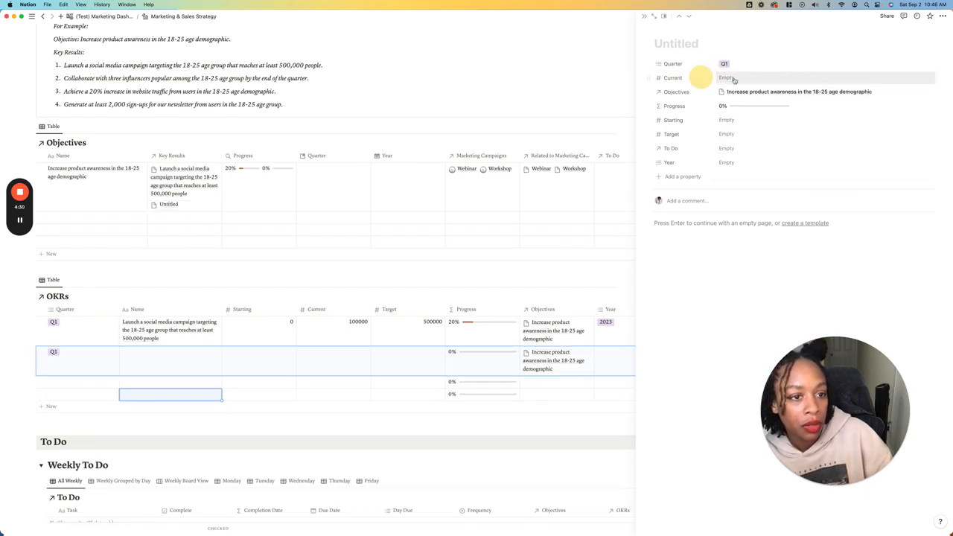
Set the OKR entry's Current value to 500, Target to 1000 and Starting to 500.
{"action": "left_click", "coordinate": [734, 78]}
{"action": "type", "text": "500"}
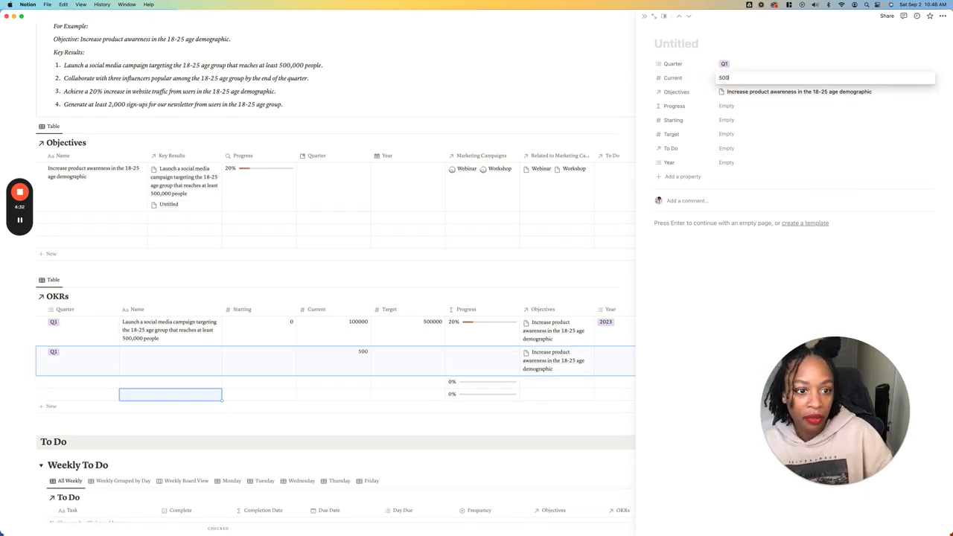
{"action": "key", "text": "Return"}
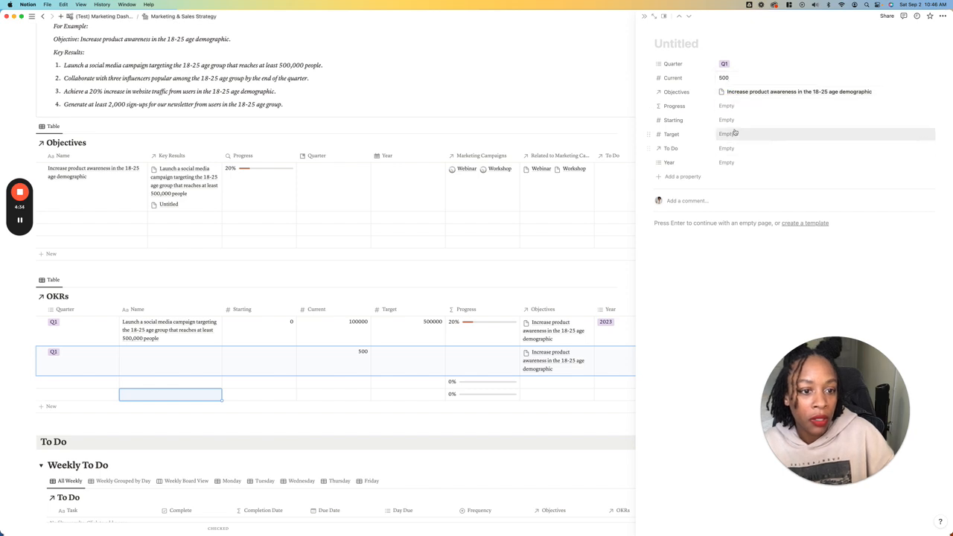
{"action": "left_click", "coordinate": [726, 133]}
{"action": "type", "text": "1000"}
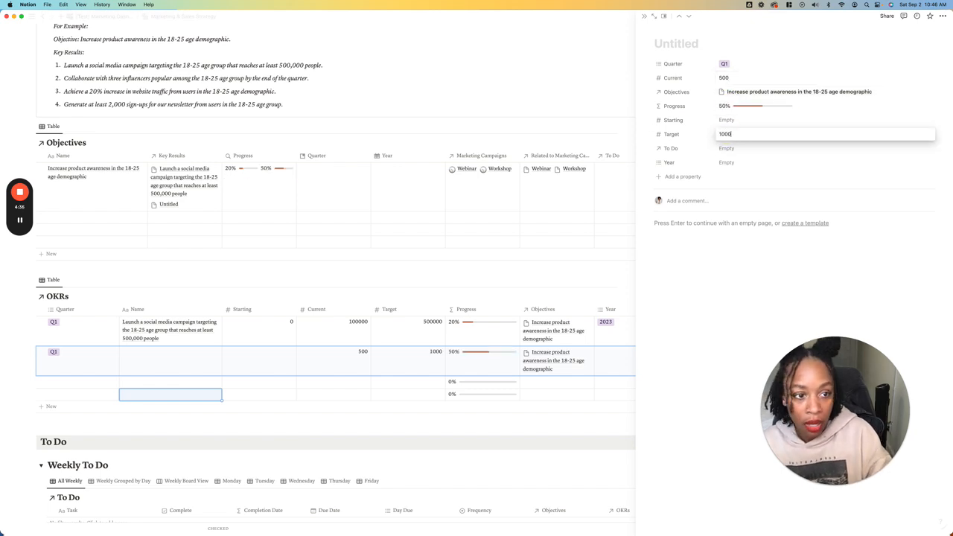
{"action": "left_click", "coordinate": [726, 120]}
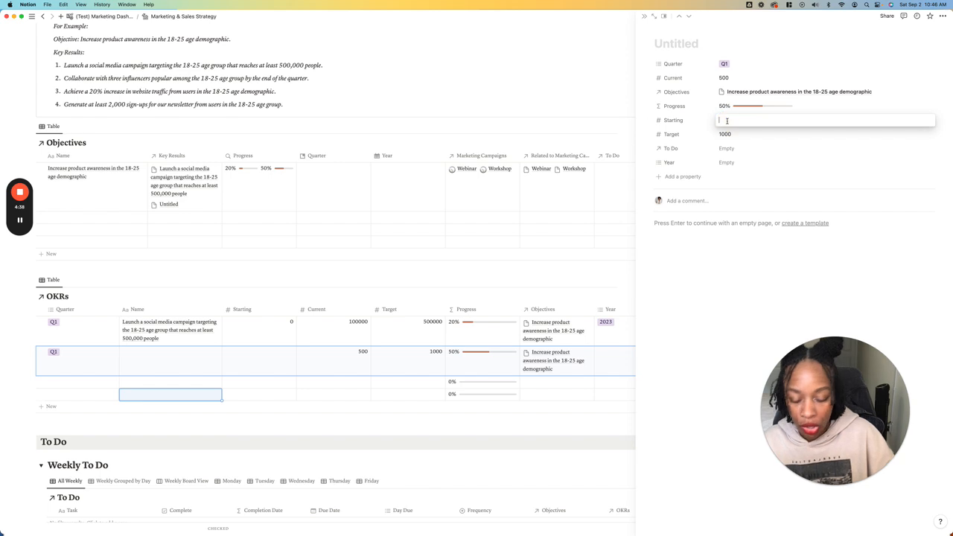
{"action": "type", "text": "500"}
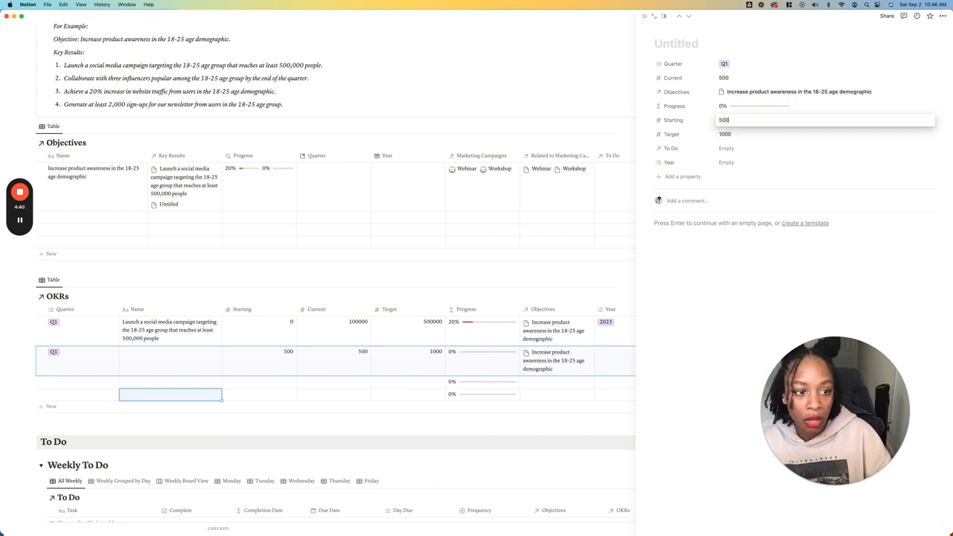
{"action": "left_click", "coordinate": [752, 133]}
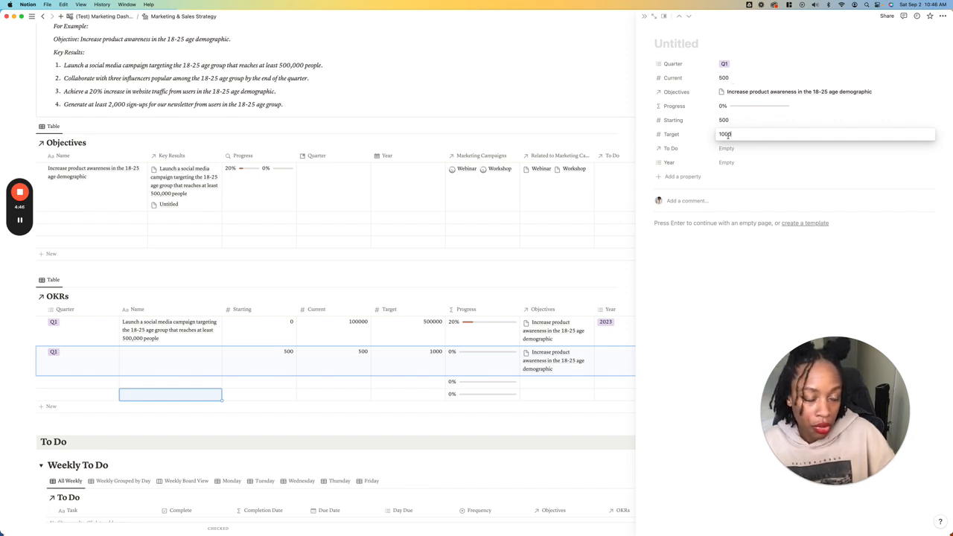
Set the OKR entry's Year to 2023 and close the entry.
{"action": "left_click", "coordinate": [732, 163]}
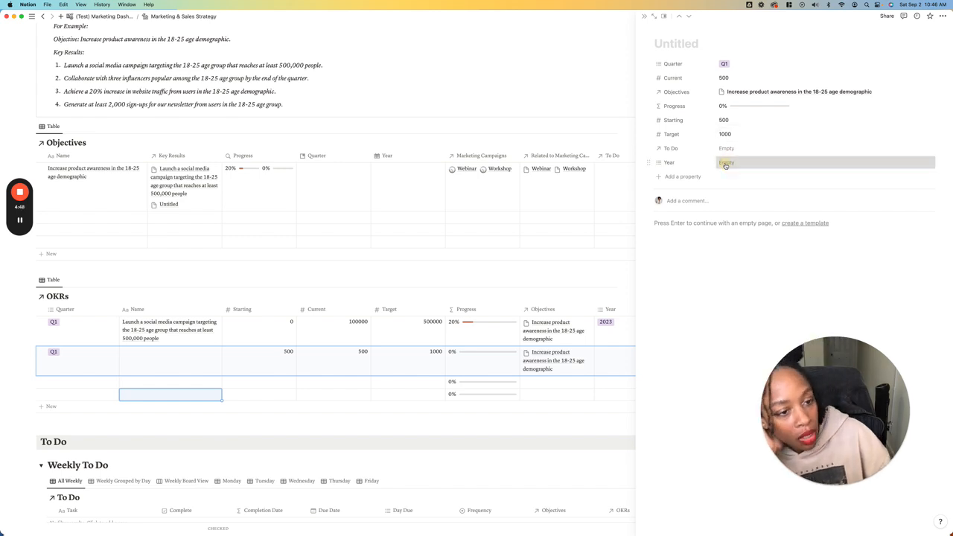
{"action": "left_click", "coordinate": [738, 186]}
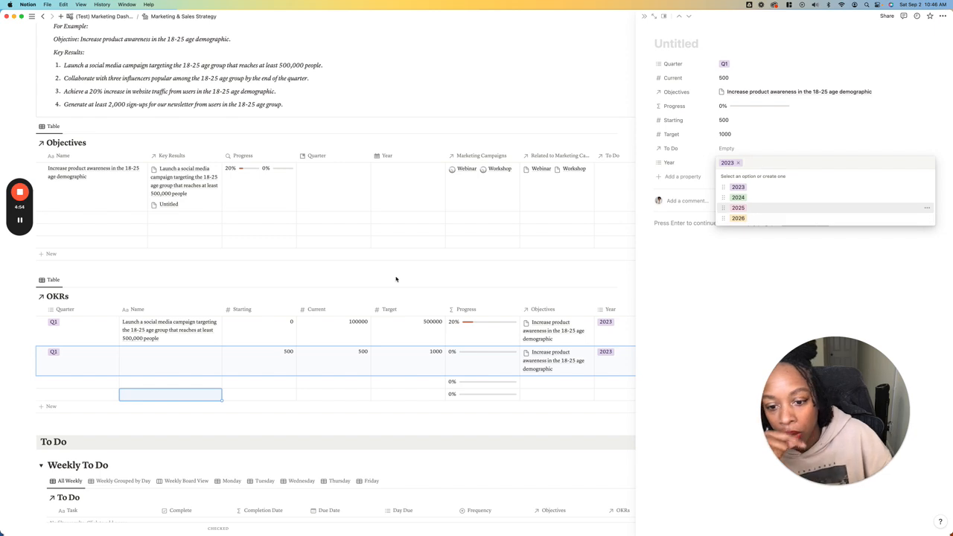
{"action": "left_click", "coordinate": [368, 278]}
{"action": "left_click", "coordinate": [446, 277]}
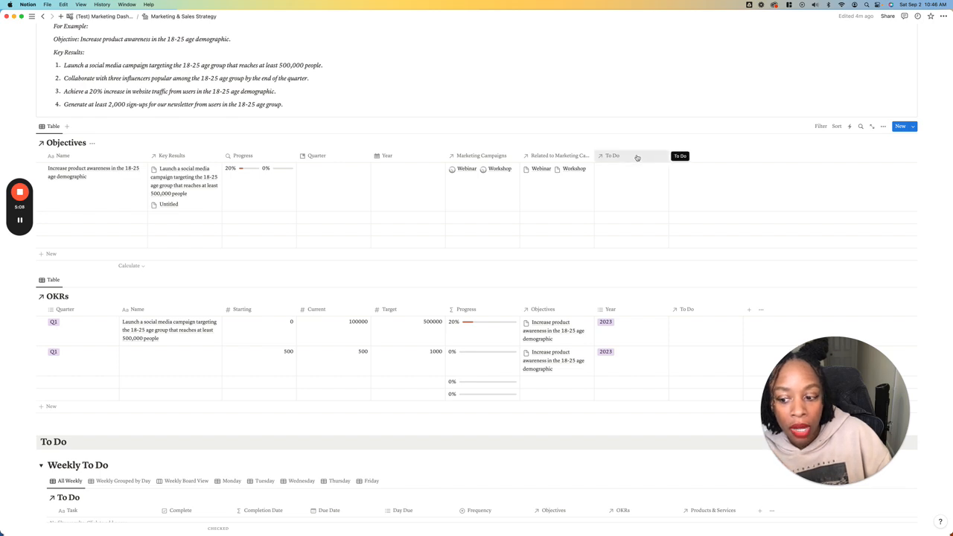
Delete the To Do property from the Objectives table.
{"action": "scroll", "coordinate": [347, 348], "scroll_direction": "down", "scroll_amount": 5}
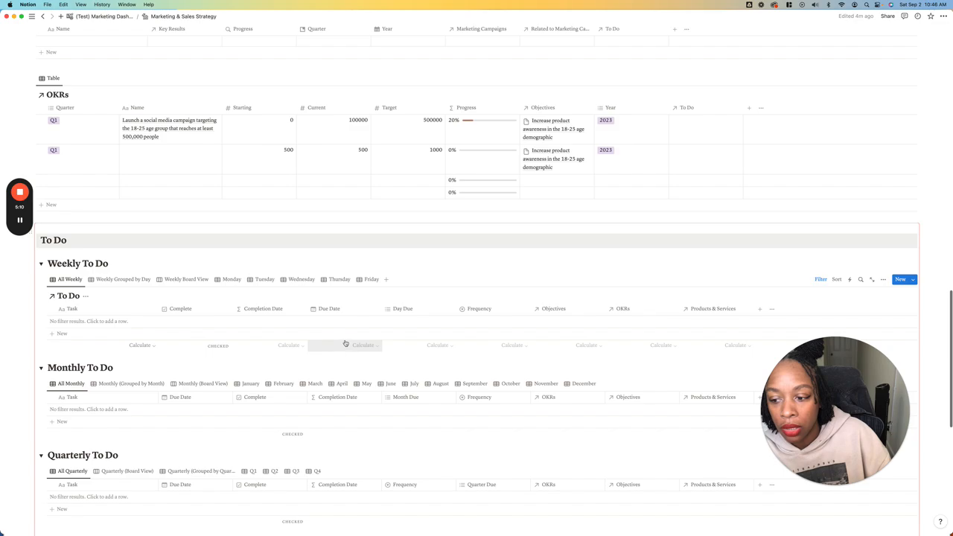
{"action": "scroll", "coordinate": [345, 347], "scroll_direction": "down", "scroll_amount": 5}
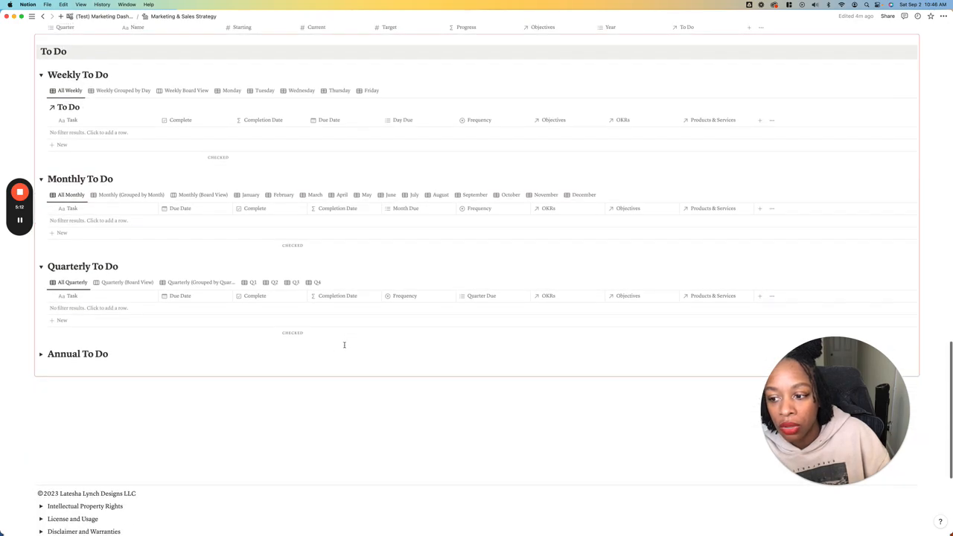
{"action": "scroll", "coordinate": [344, 344], "scroll_direction": "up", "scroll_amount": 7}
{"action": "scroll", "coordinate": [344, 346], "scroll_direction": "up", "scroll_amount": 6}
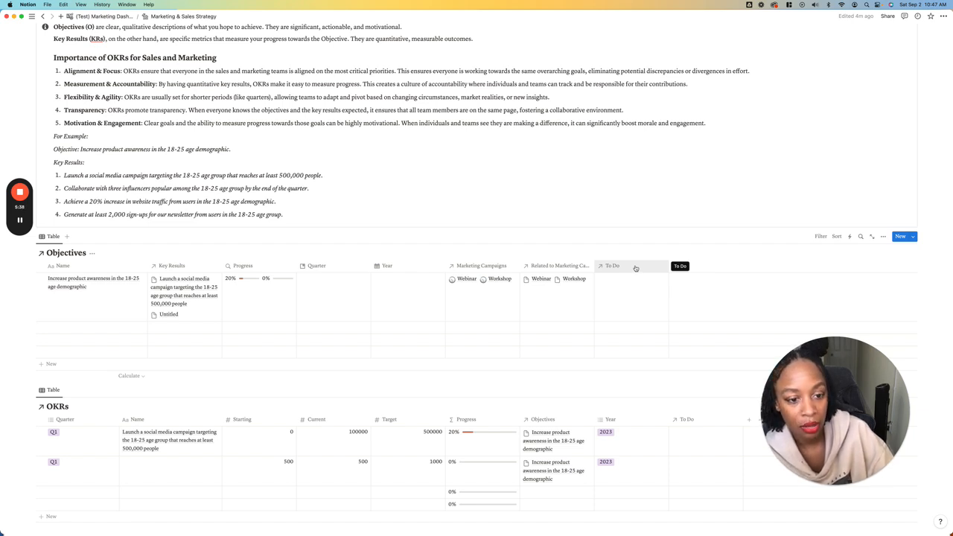
{"action": "left_click", "coordinate": [635, 267]}
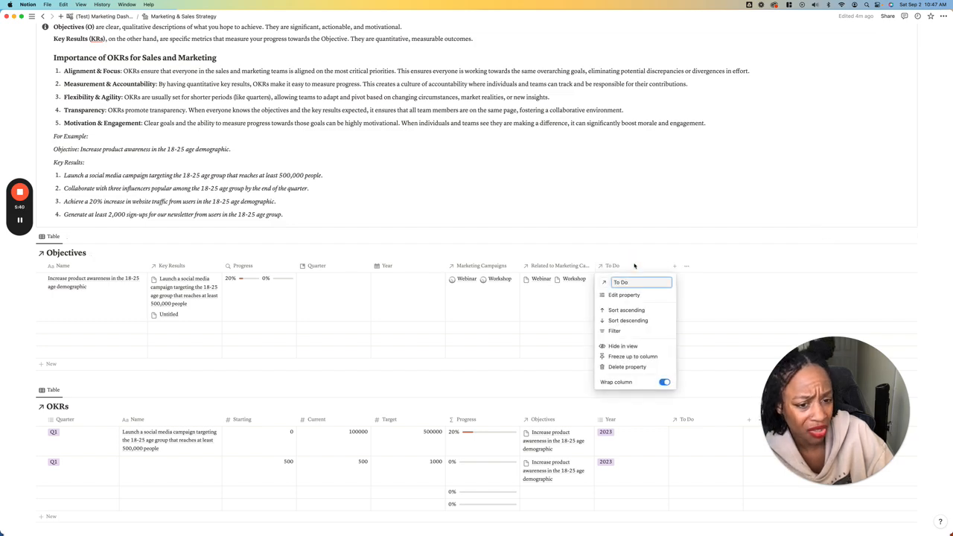
{"action": "left_click", "coordinate": [614, 367]}
{"action": "left_click", "coordinate": [480, 279]}
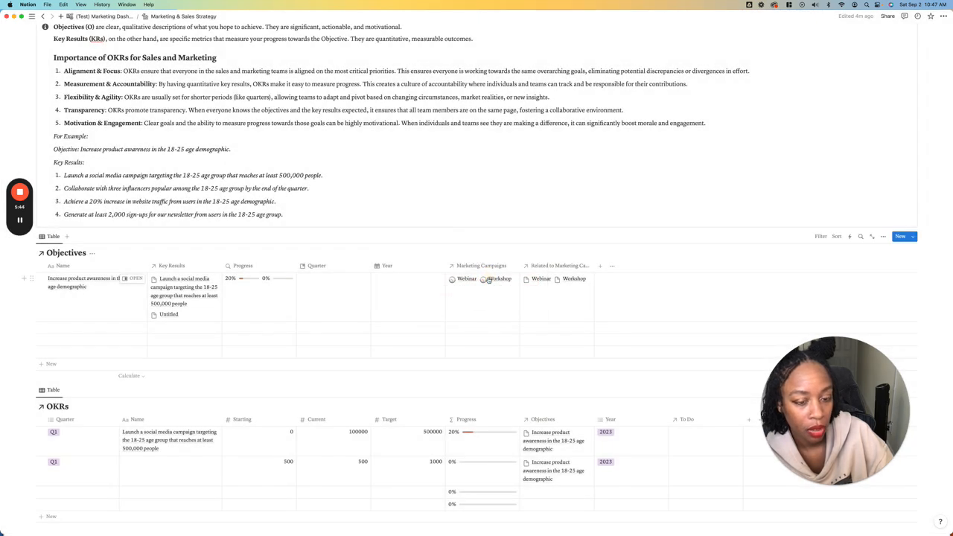
Add a relation property to the Objectives table linking it to the Campaign Objectives database, and show the relation on Campaign Objectives too.
{"action": "left_click", "coordinate": [602, 268]}
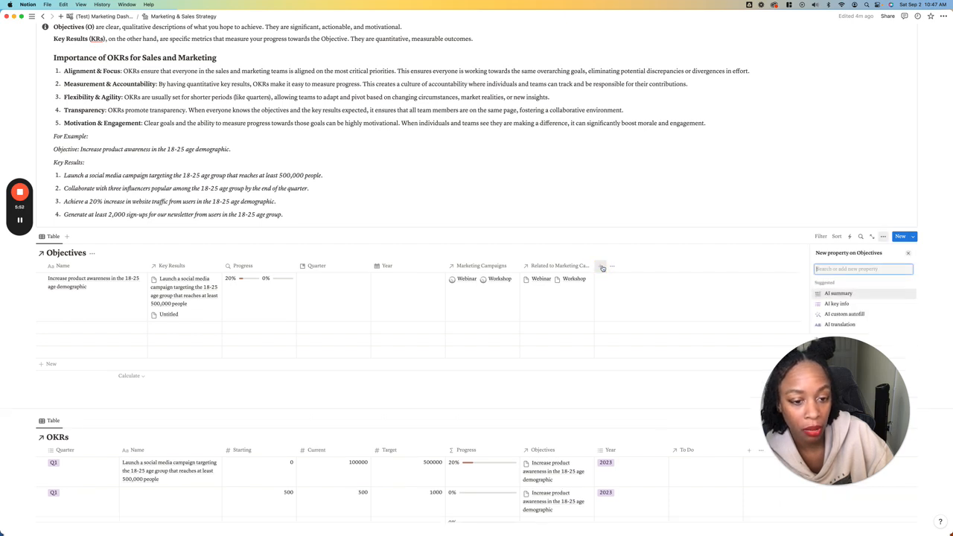
{"action": "scroll", "coordinate": [871, 332], "scroll_direction": "down", "scroll_amount": 5}
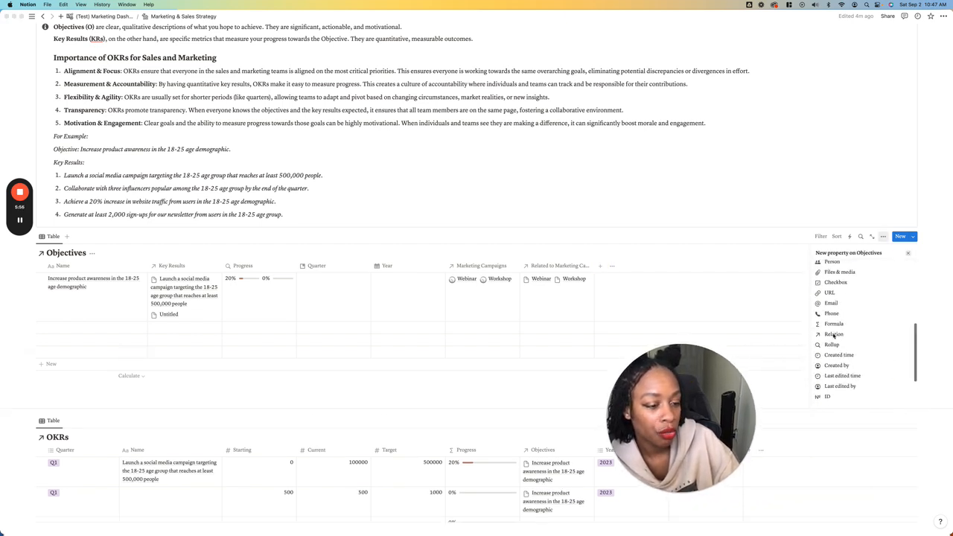
{"action": "left_click", "coordinate": [833, 334]}
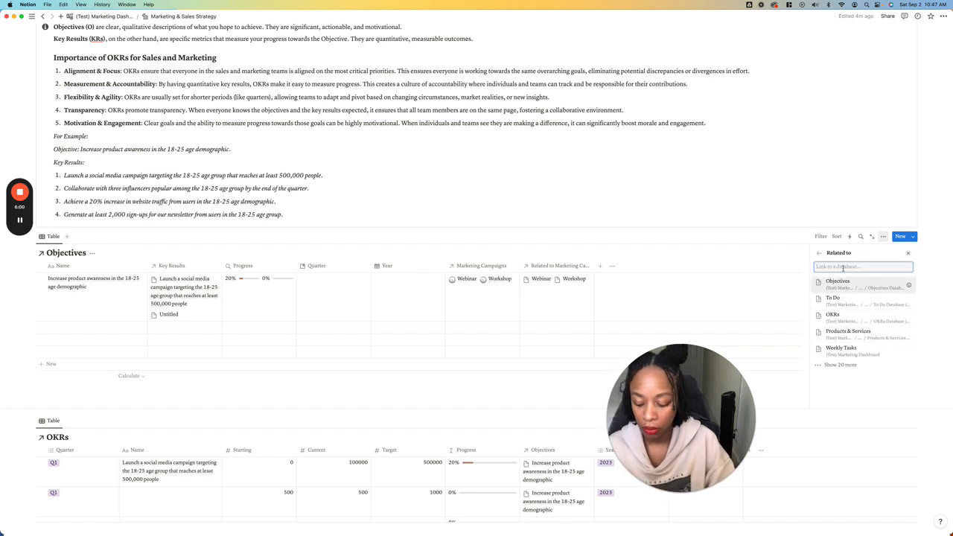
{"action": "type", "text": "campaign"}
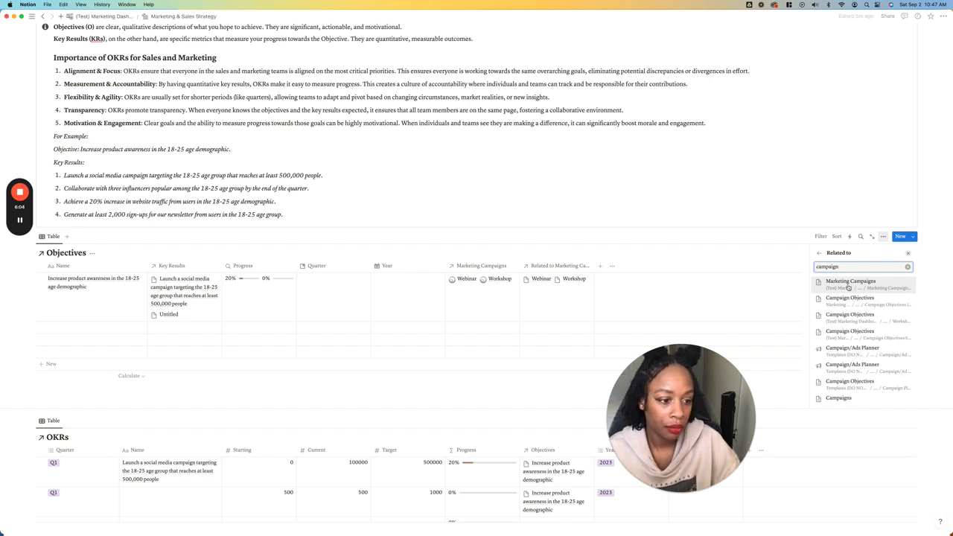
{"action": "left_click", "coordinate": [840, 317]}
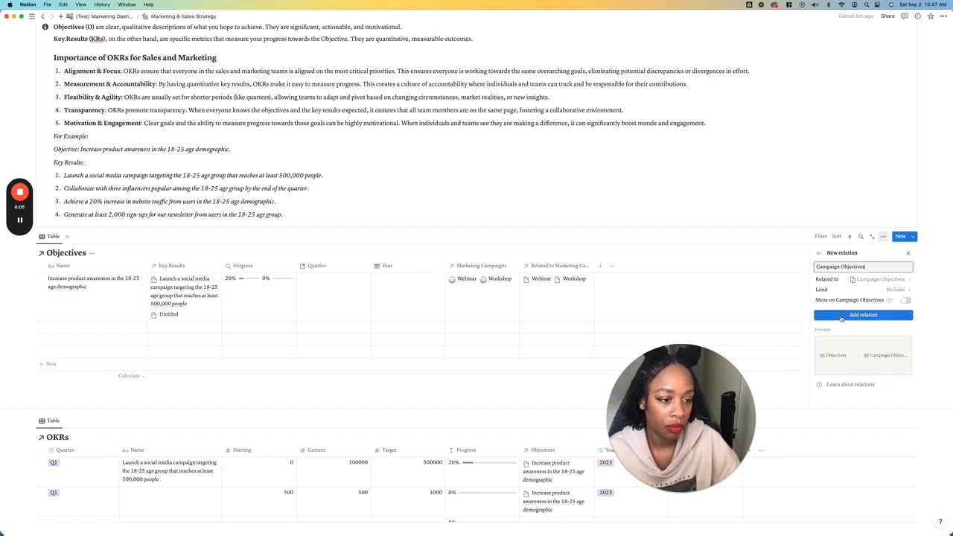
{"action": "left_click", "coordinate": [906, 301]}
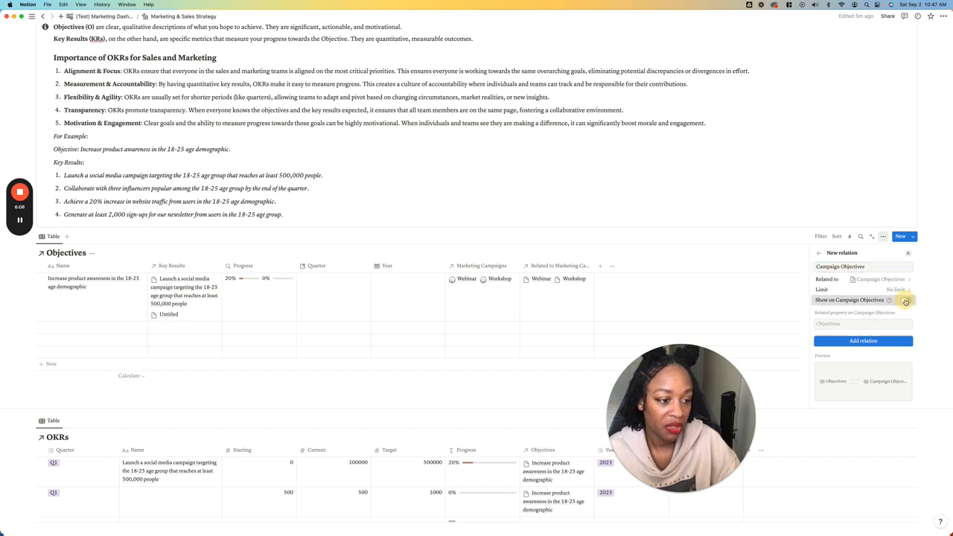
{"action": "left_click", "coordinate": [863, 340]}
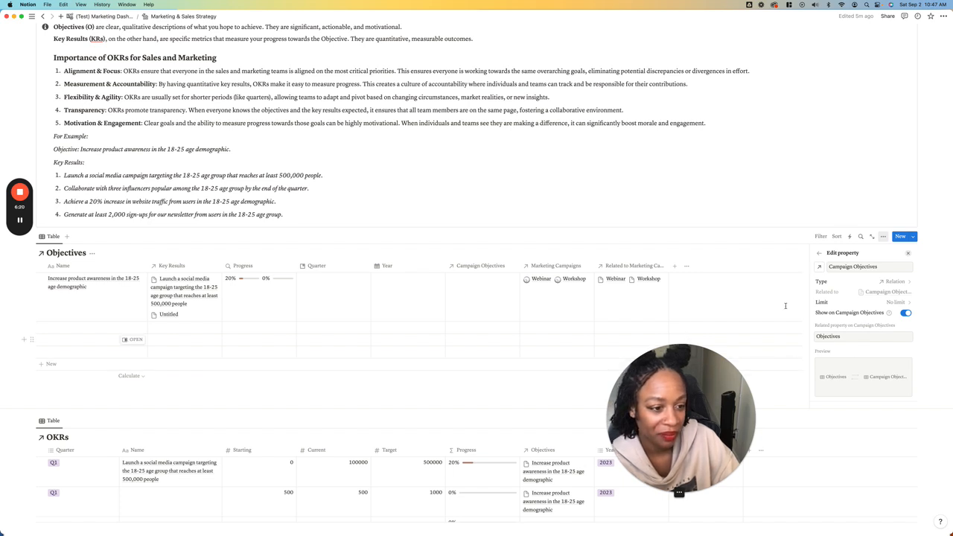
{"action": "left_click", "coordinate": [819, 254]}
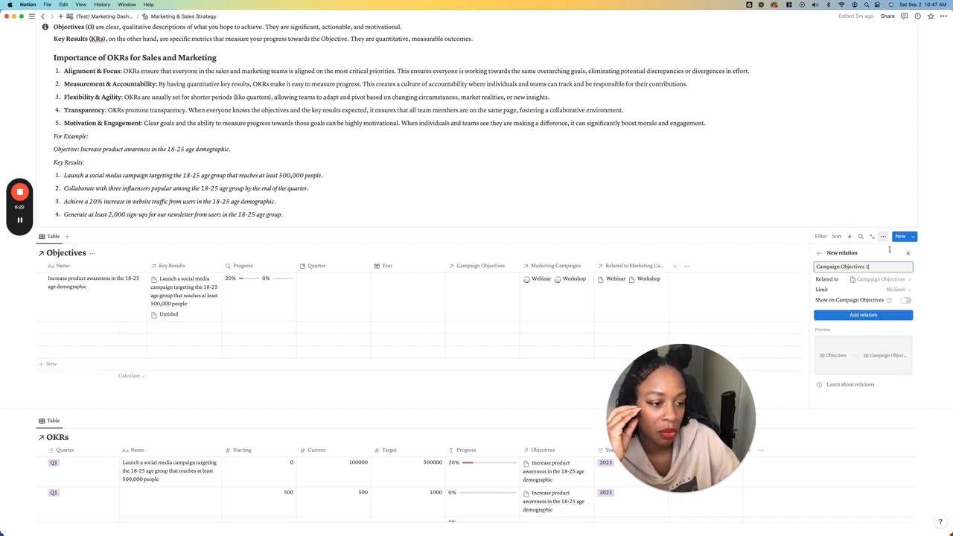
{"action": "left_click", "coordinate": [908, 253]}
Check the Campaign Objectives relation's settings and the pages available to link in the first objective's row.
{"action": "left_click_drag", "start_coordinate": [679, 345], "coordinate": [804, 170]}
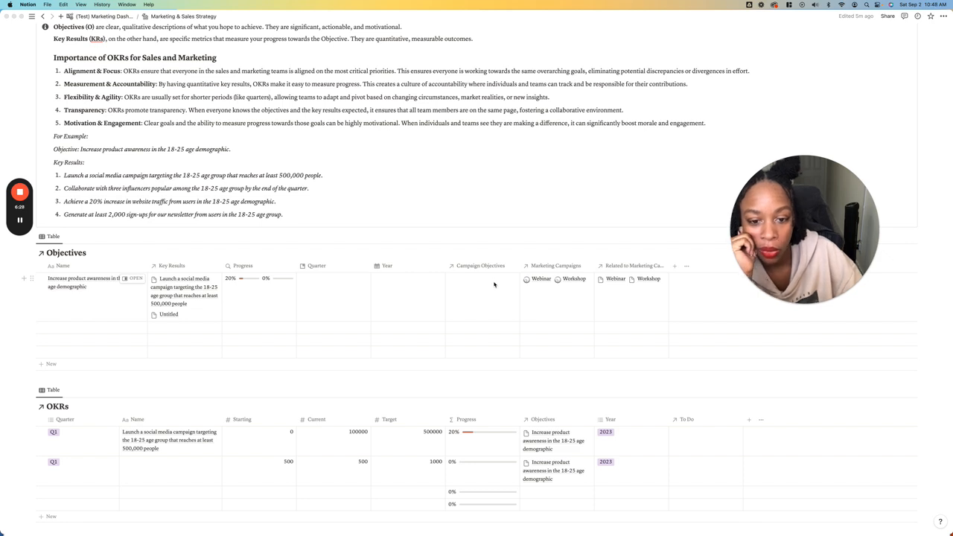
{"action": "left_click", "coordinate": [20, 220]}
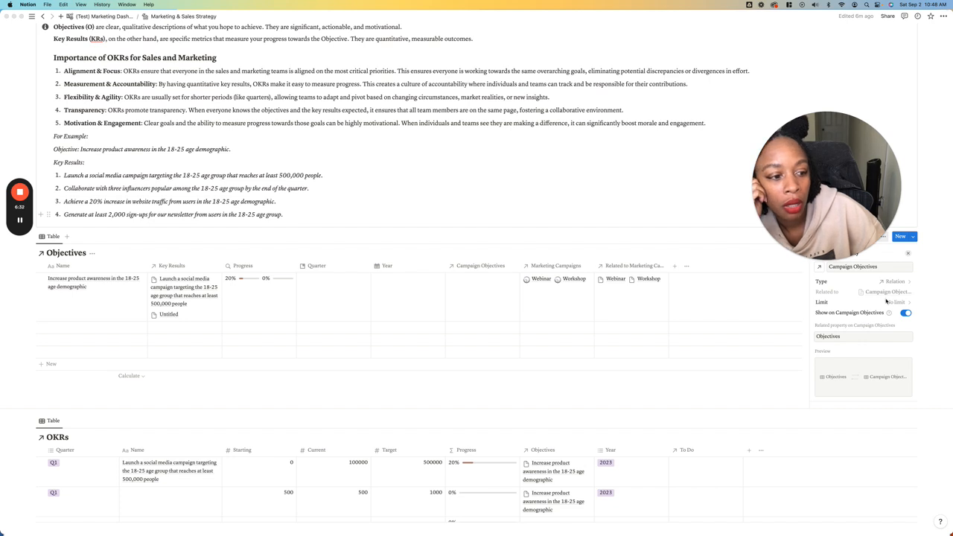
{"action": "left_click", "coordinate": [495, 295]}
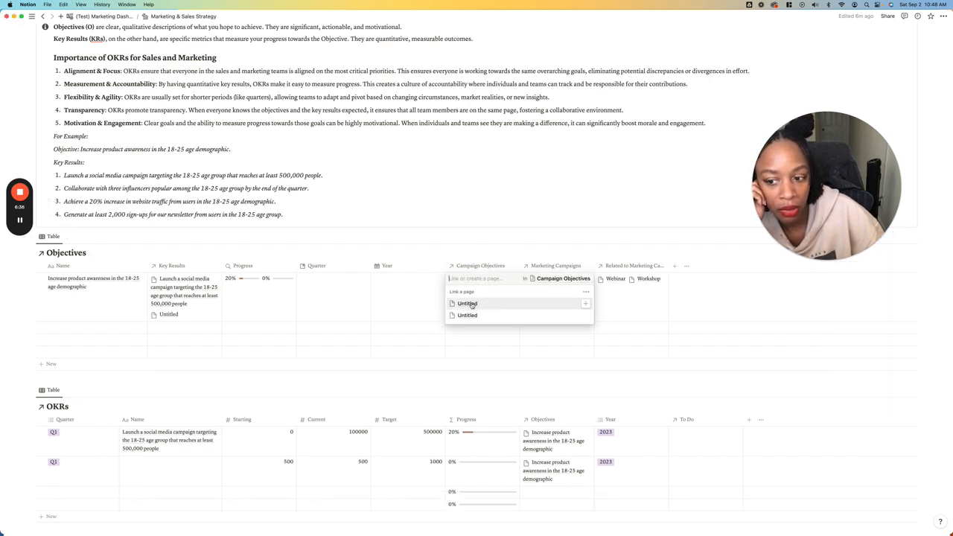
{"action": "key", "text": "Escape"}
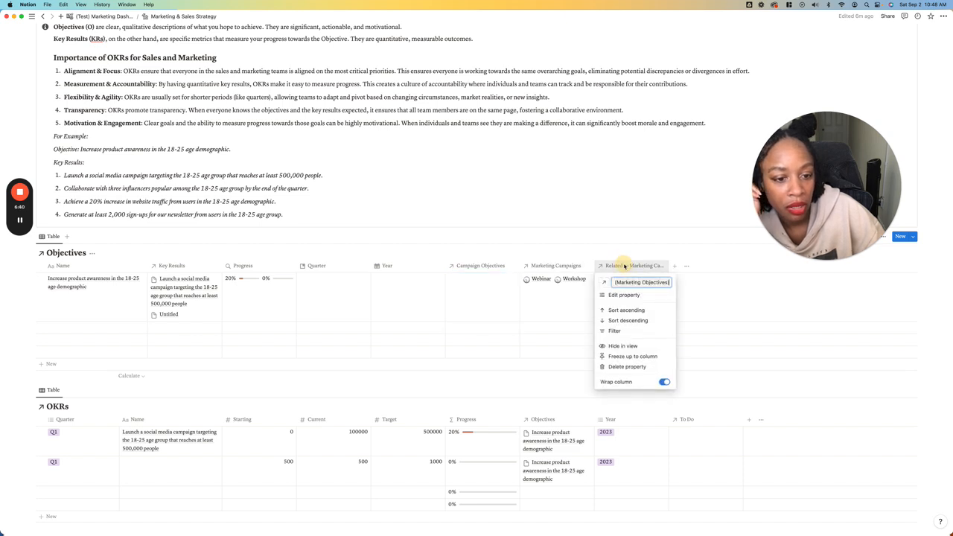
Compare the two Marketing Campaigns relations in the Objectives table, and delete the "Related to Marketing Ca..." property together with its related property.
{"action": "left_click", "coordinate": [614, 267]}
{"action": "left_click", "coordinate": [564, 265]}
{"action": "left_click", "coordinate": [563, 265]}
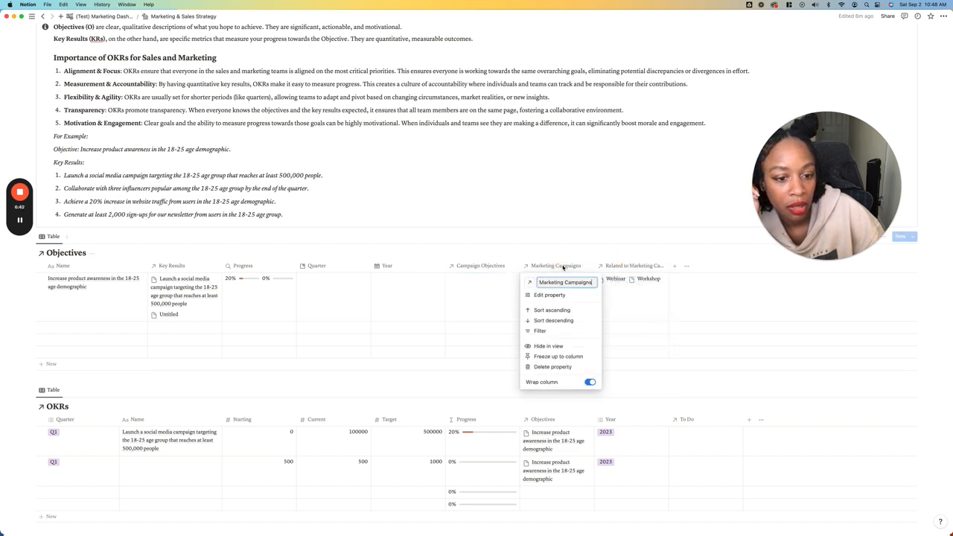
{"action": "left_click", "coordinate": [623, 270]}
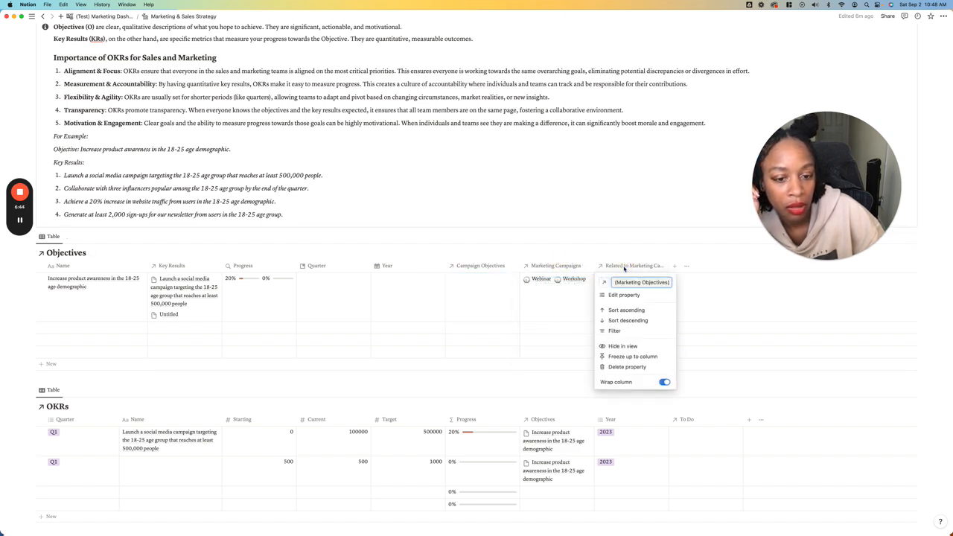
{"action": "left_click", "coordinate": [548, 262]}
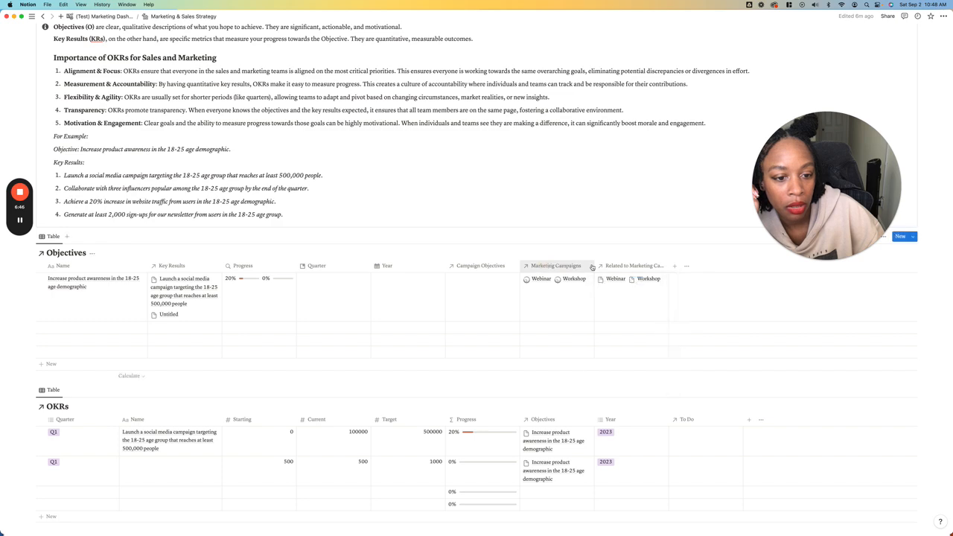
{"action": "left_click", "coordinate": [611, 266]}
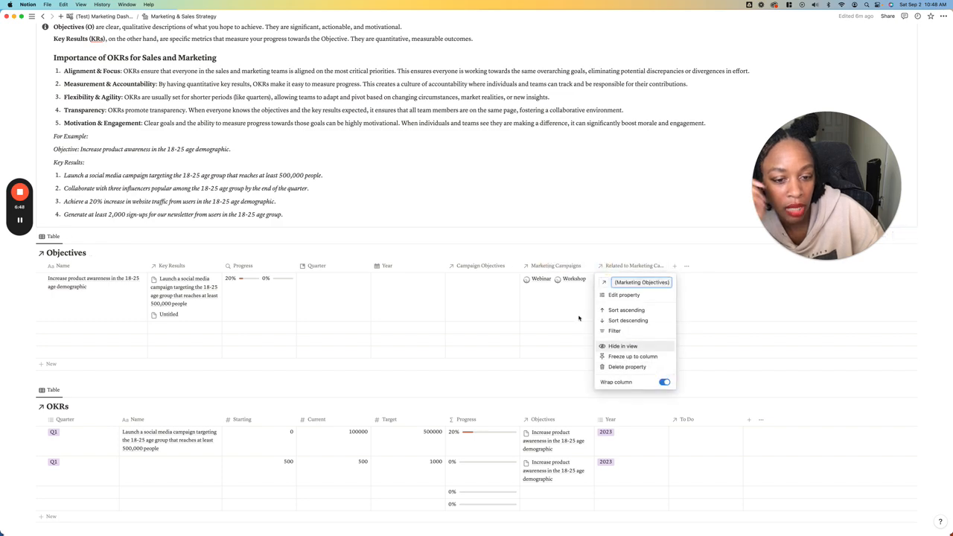
{"action": "left_click", "coordinate": [614, 366]}
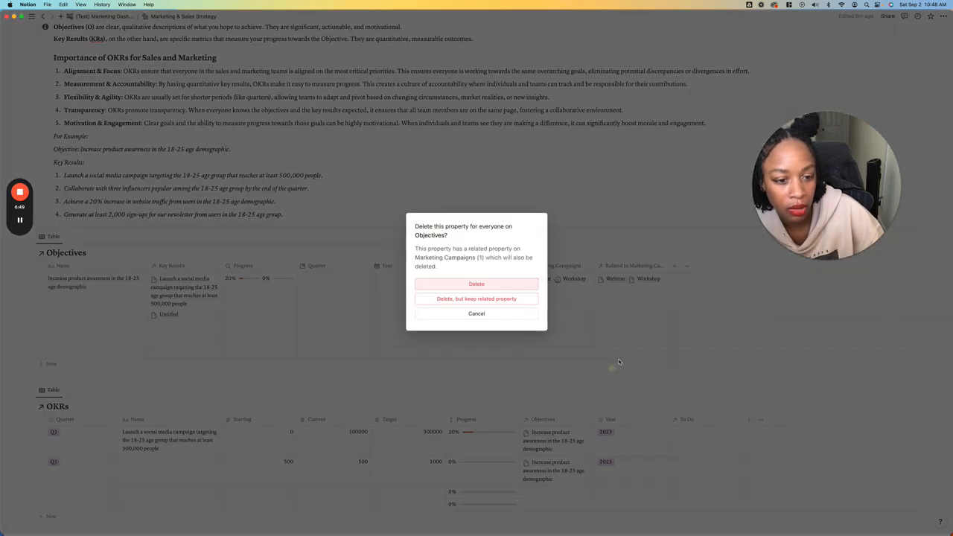
{"action": "left_click", "coordinate": [478, 284]}
Set the Current value of the second, unnamed Q1 entry in the OKRs table to 700.
{"action": "scroll", "coordinate": [662, 266], "scroll_direction": "down", "scroll_amount": 2}
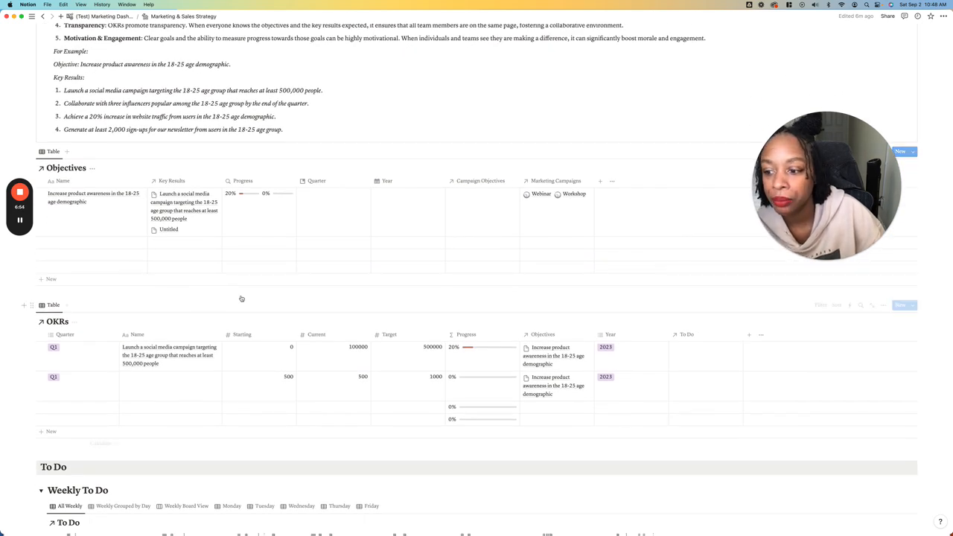
{"action": "scroll", "coordinate": [313, 290], "scroll_direction": "down", "scroll_amount": 4}
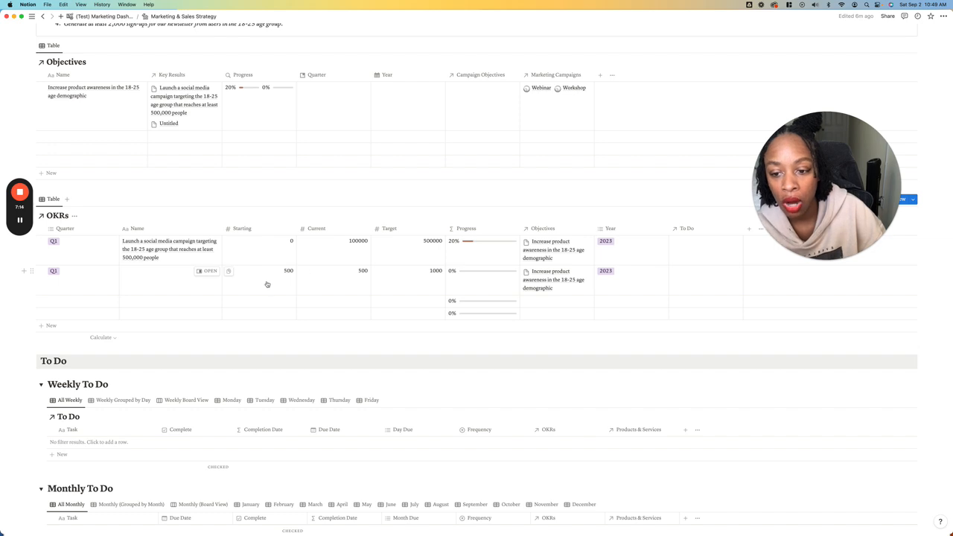
{"action": "left_click", "coordinate": [331, 279]}
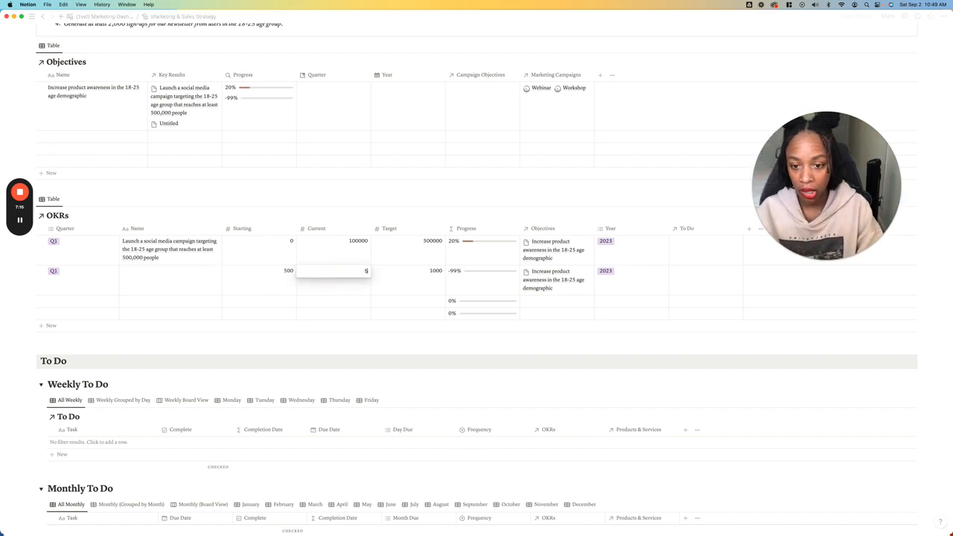
{"action": "key", "text": "BackSpace"}
{"action": "key", "text": "BackSpace"}
{"action": "key", "text": "BackSpace"}
{"action": "type", "text": "700"}
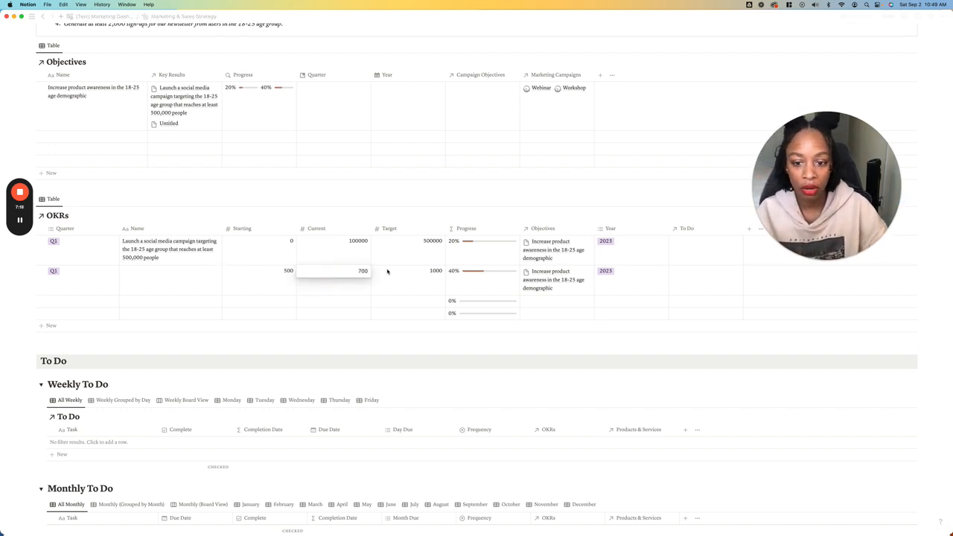
{"action": "key", "text": "Tab"}
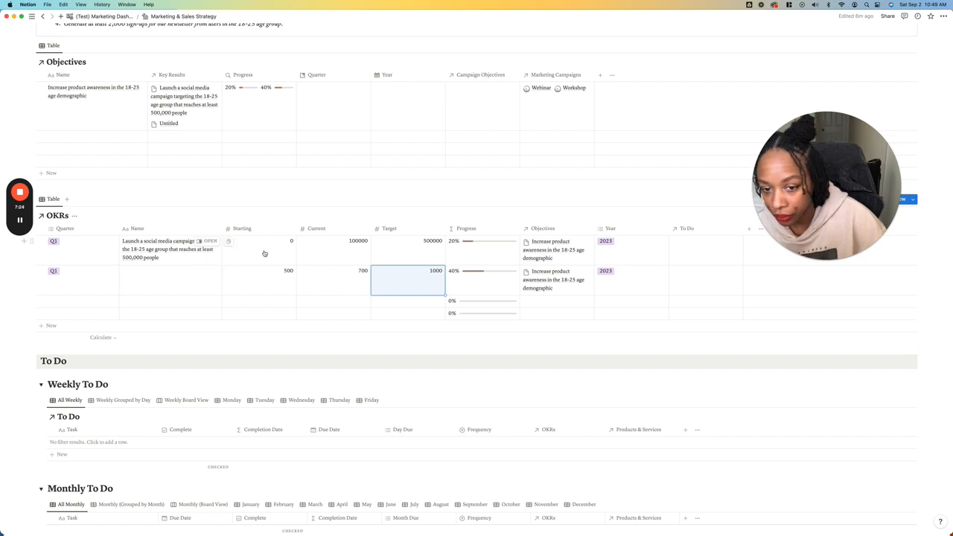
Delete the entire synced To Do block, with its weekly to annual lists, below the OKRs table.
{"action": "scroll", "coordinate": [313, 260], "scroll_direction": "down", "scroll_amount": 1}
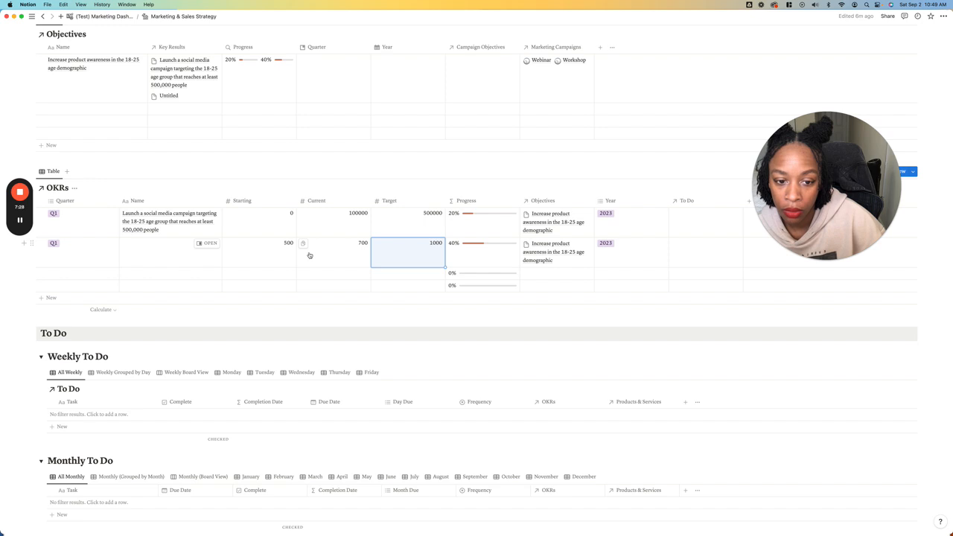
{"action": "scroll", "coordinate": [313, 253], "scroll_direction": "down", "scroll_amount": 4}
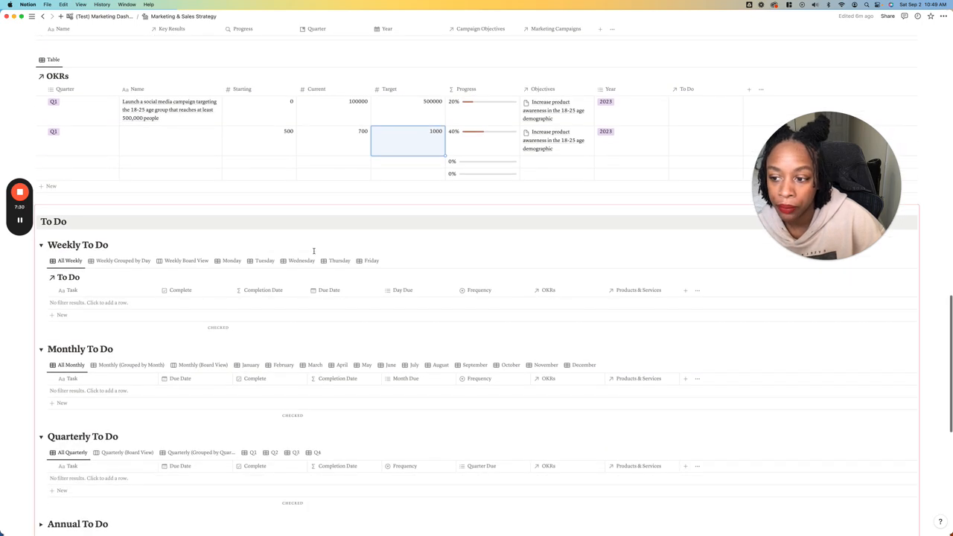
{"action": "scroll", "coordinate": [134, 236], "scroll_direction": "down", "scroll_amount": 3}
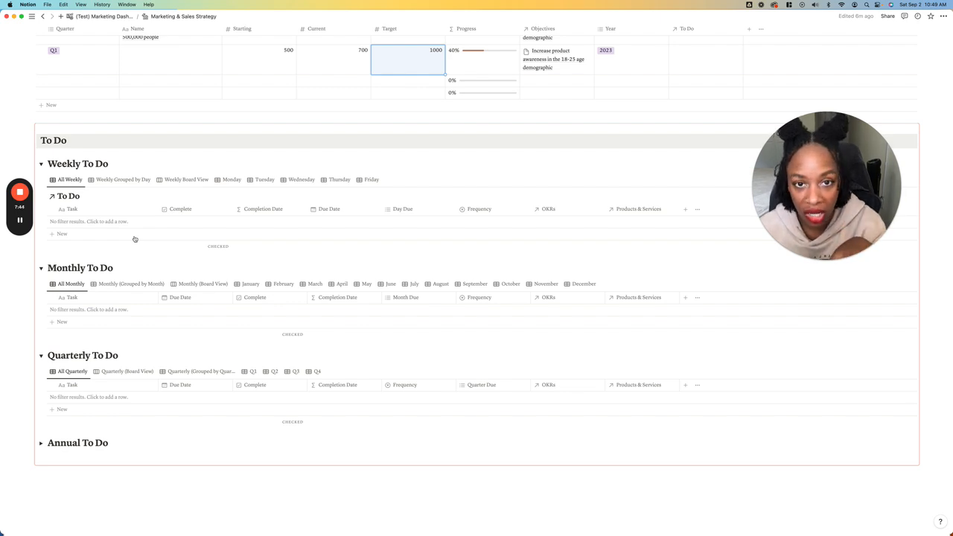
{"action": "left_click", "coordinate": [76, 128]}
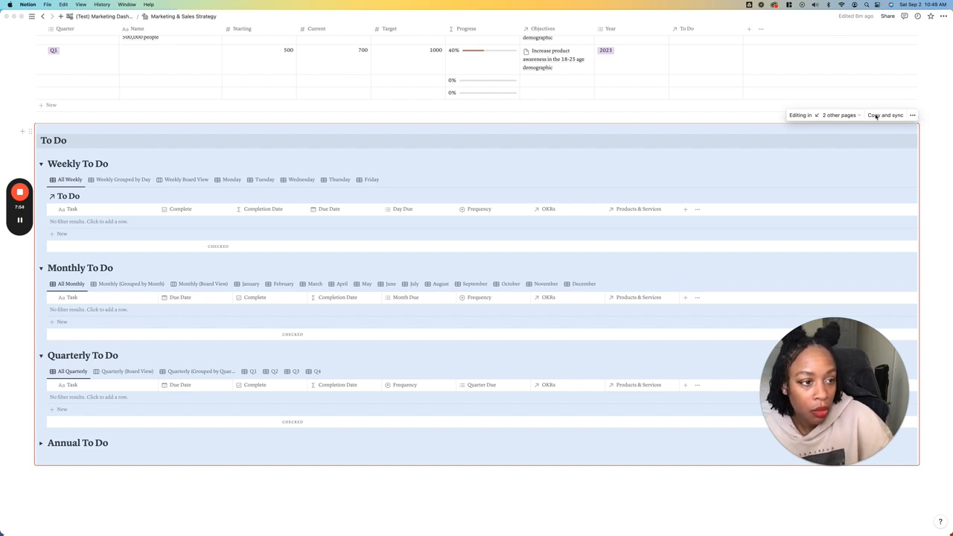
{"action": "left_click", "coordinate": [912, 115]}
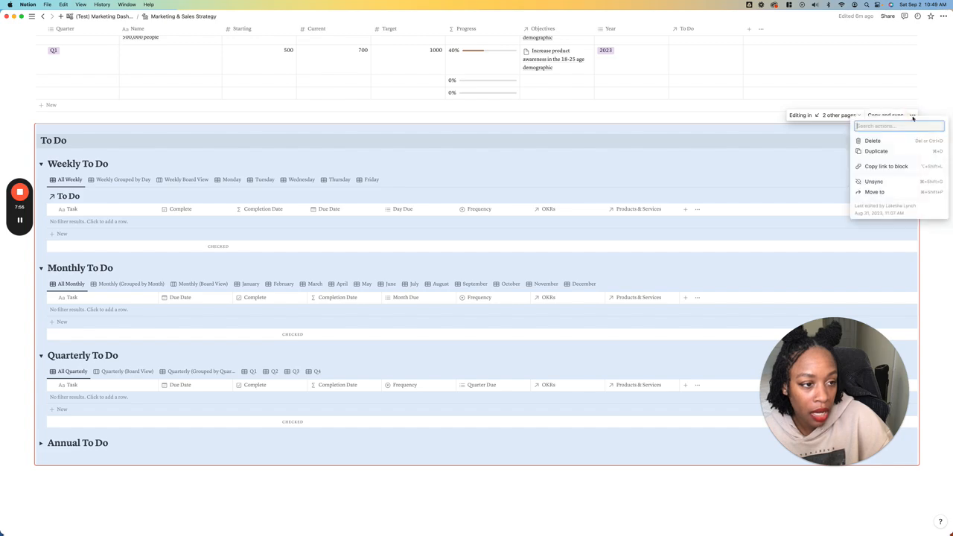
{"action": "left_click", "coordinate": [875, 141]}
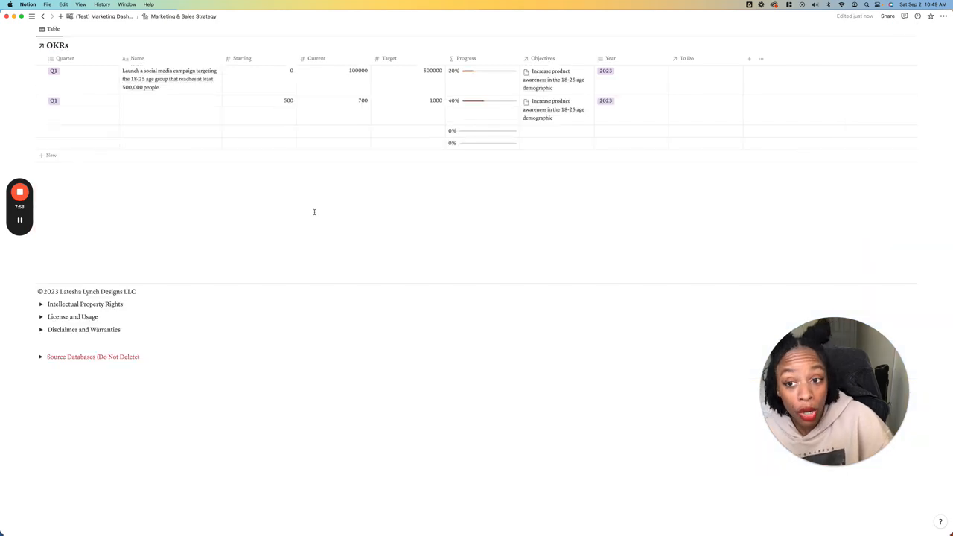
Copy the synced Weekly Tasks & Priorities block from the (Test) Marketing Dashboard page for syncing elsewhere.
{"action": "scroll", "coordinate": [314, 212], "scroll_direction": "up", "scroll_amount": 20}
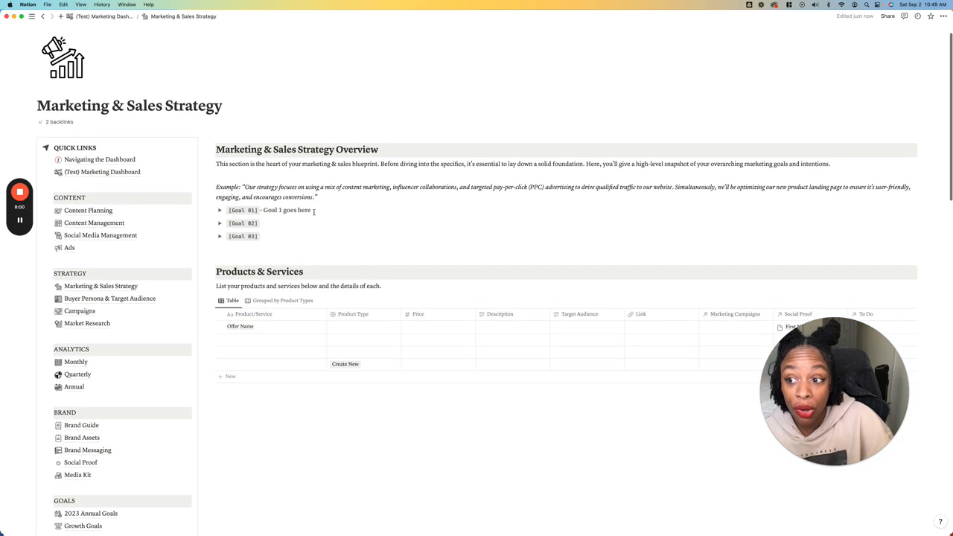
{"action": "left_click", "coordinate": [97, 175]}
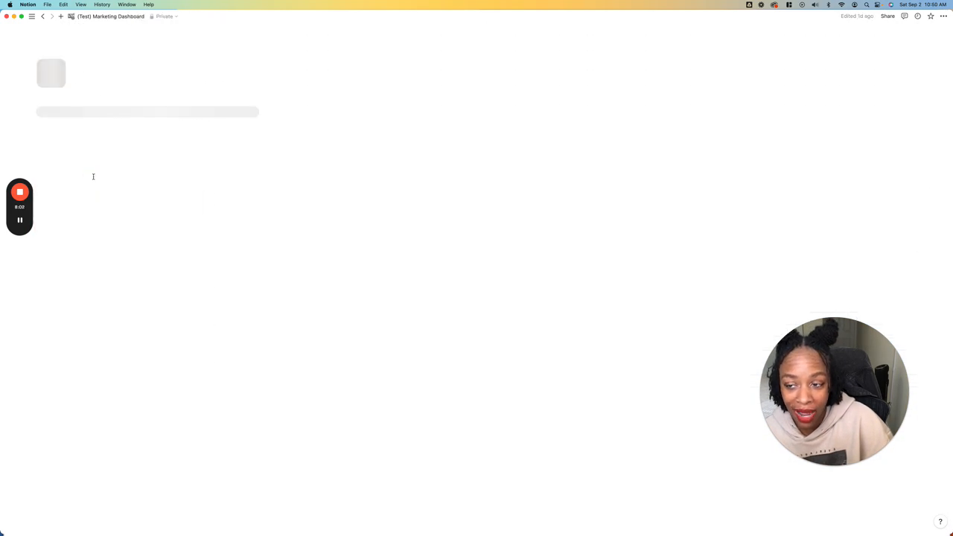
{"action": "scroll", "coordinate": [317, 190], "scroll_direction": "down", "scroll_amount": 10}
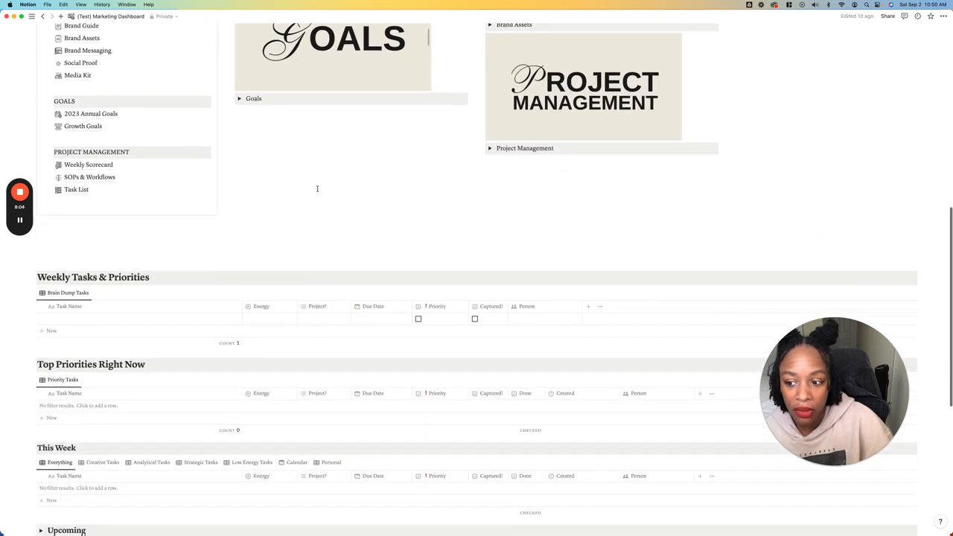
{"action": "scroll", "coordinate": [317, 188], "scroll_direction": "down", "scroll_amount": 5}
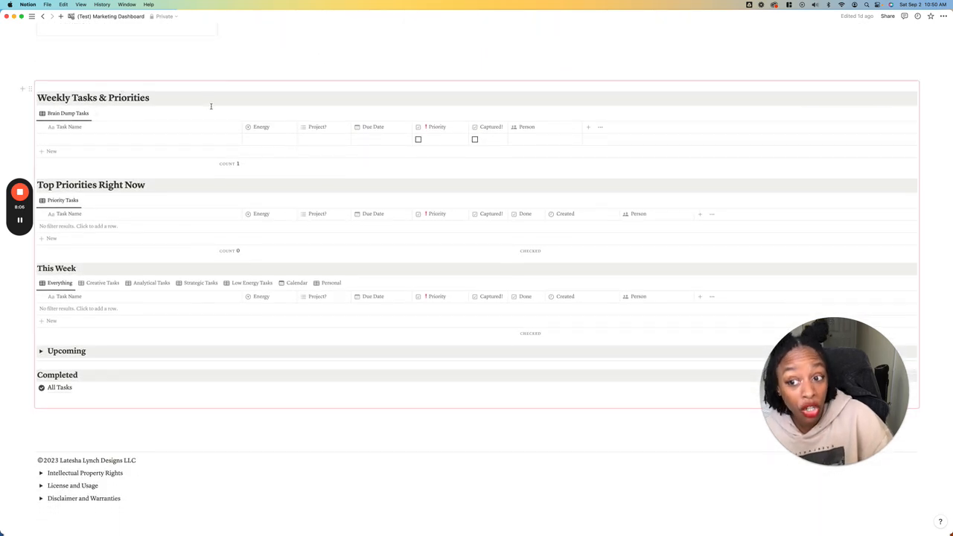
{"action": "left_click", "coordinate": [223, 88]}
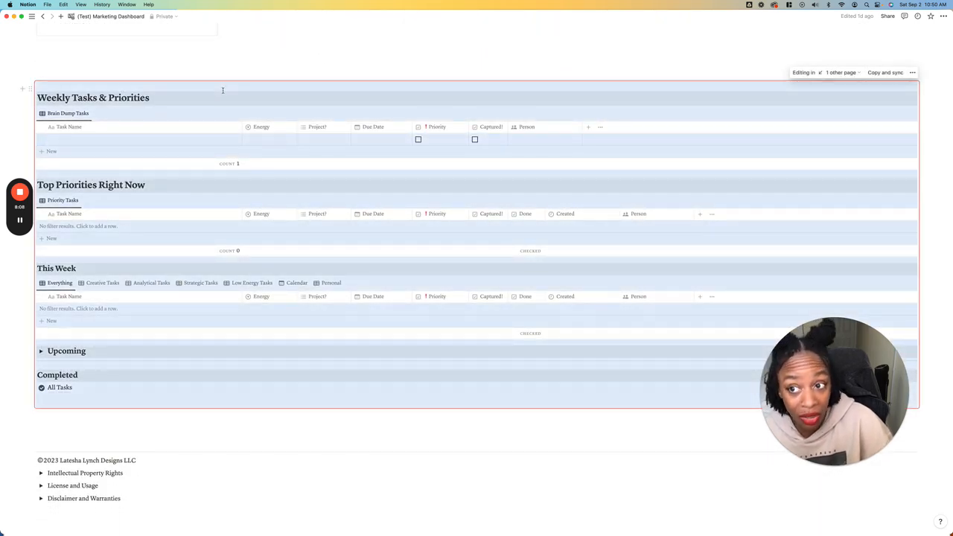
{"action": "left_click", "coordinate": [885, 72]}
Paste the copied Weekly Tasks & Priorities synced block below the OKRs table on the Marketing & Sales Strategy page.
{"action": "scroll", "coordinate": [192, 104], "scroll_direction": "up", "scroll_amount": 5}
{"action": "scroll", "coordinate": [191, 107], "scroll_direction": "up", "scroll_amount": 3}
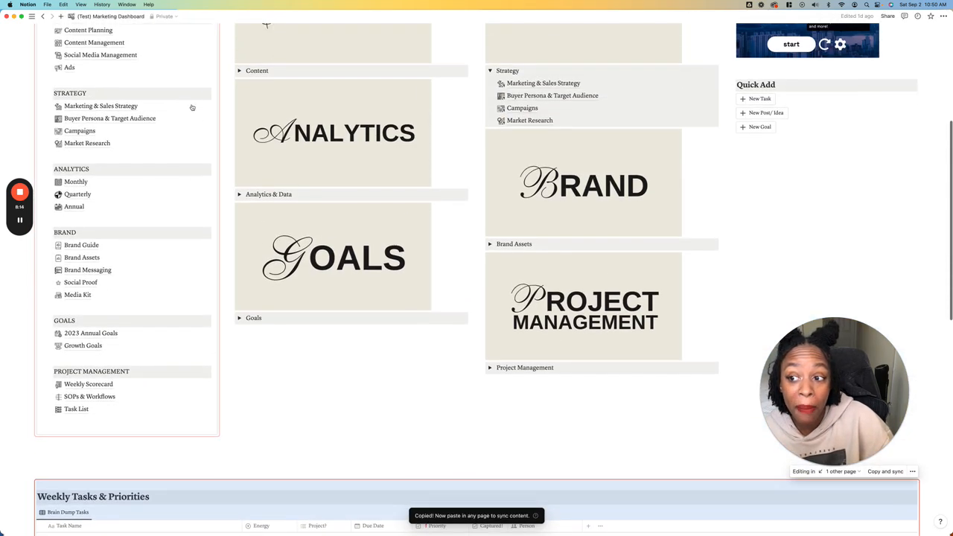
{"action": "left_click", "coordinate": [121, 130]}
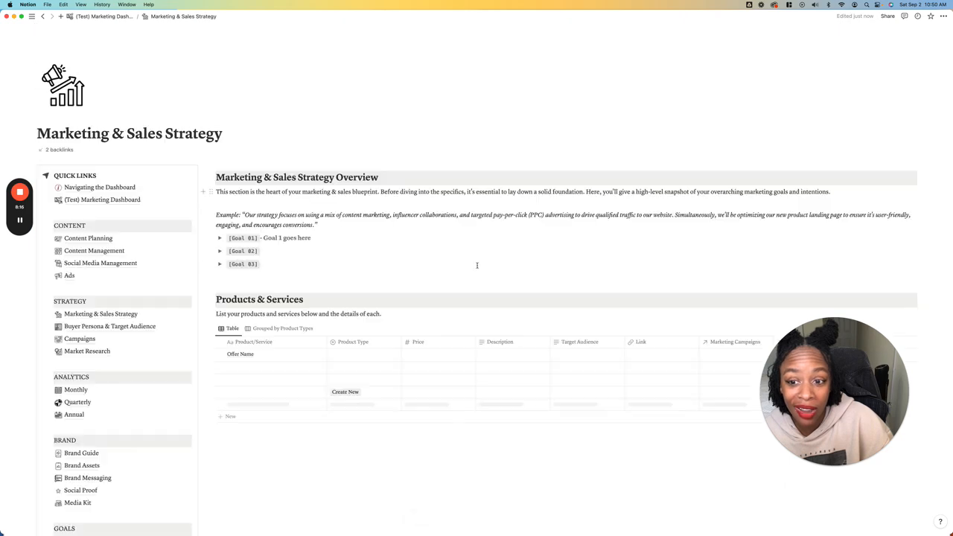
{"action": "scroll", "coordinate": [477, 265], "scroll_direction": "down", "scroll_amount": 10}
{"action": "scroll", "coordinate": [480, 266], "scroll_direction": "down", "scroll_amount": 10}
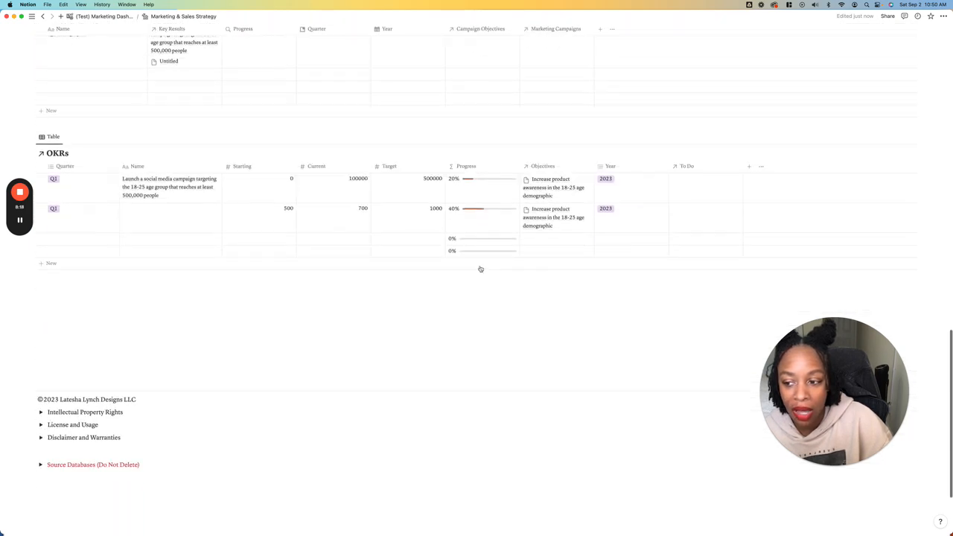
{"action": "left_click", "coordinate": [92, 192]}
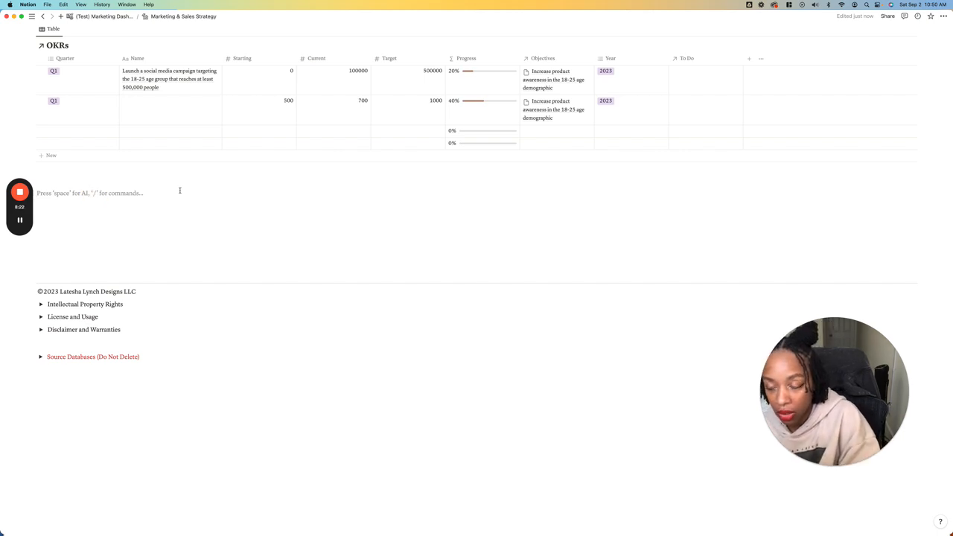
{"action": "key", "text": "super+v"}
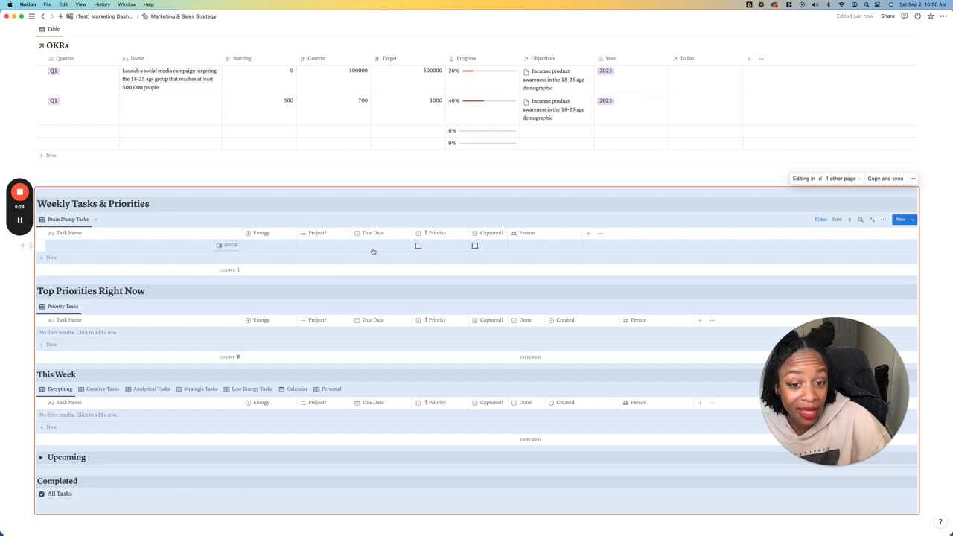
Open the Buyer Persona & Target Audience page and review its persona columns, from Demographics down to the Below the Surface sections.
{"action": "scroll", "coordinate": [360, 243], "scroll_direction": "up", "scroll_amount": 15}
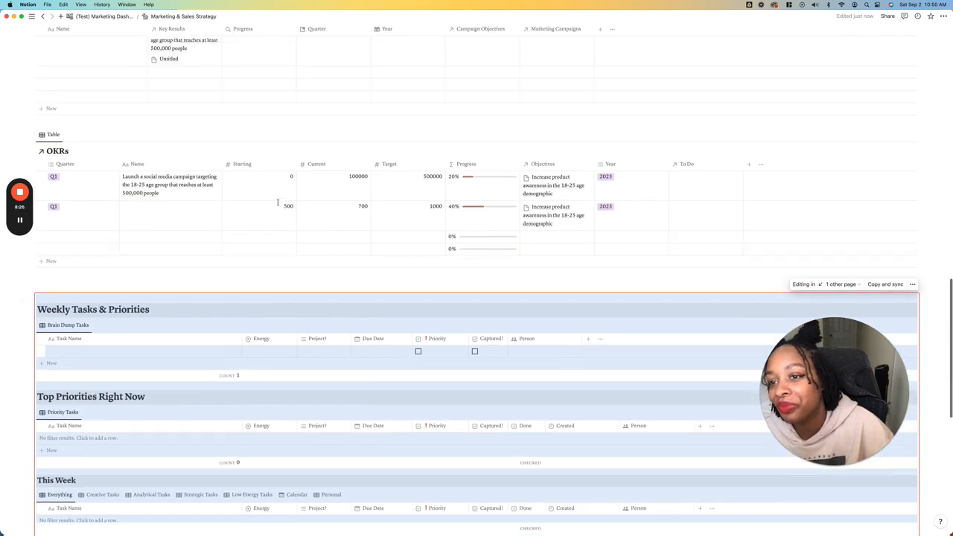
{"action": "scroll", "coordinate": [278, 202], "scroll_direction": "up", "scroll_amount": 10}
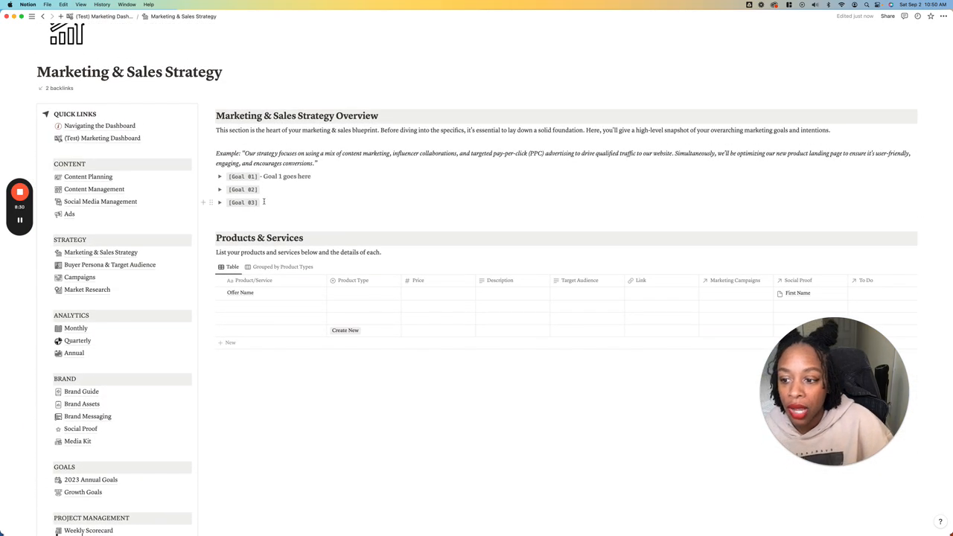
{"action": "left_click", "coordinate": [104, 265]}
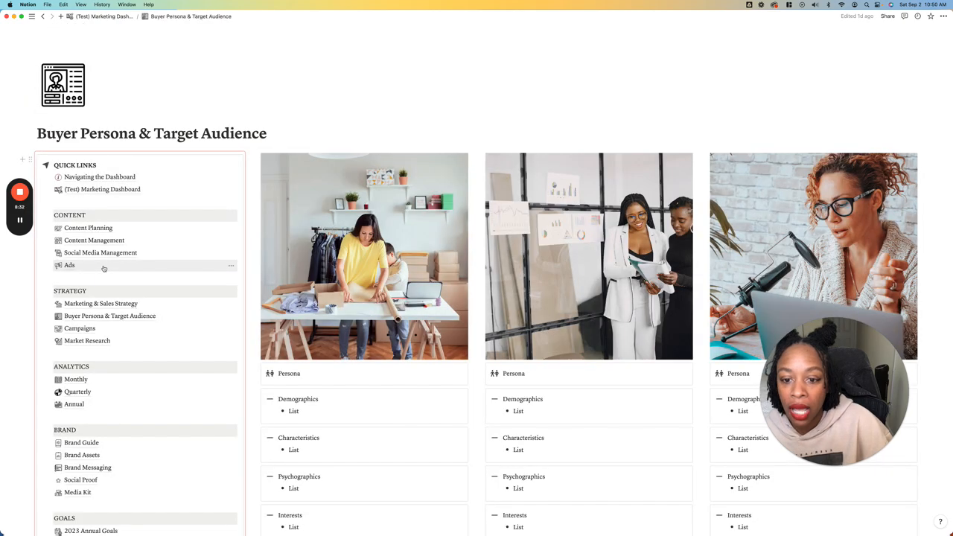
{"action": "scroll", "coordinate": [518, 201], "scroll_direction": "down", "scroll_amount": 7}
{"action": "scroll", "coordinate": [518, 201], "scroll_direction": "down", "scroll_amount": 11}
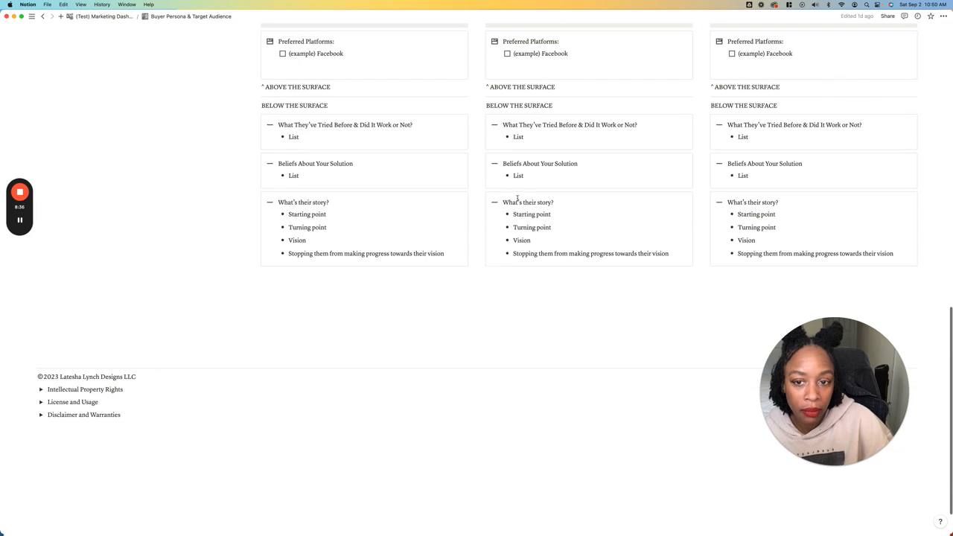
{"action": "scroll", "coordinate": [518, 201], "scroll_direction": "up", "scroll_amount": 15}
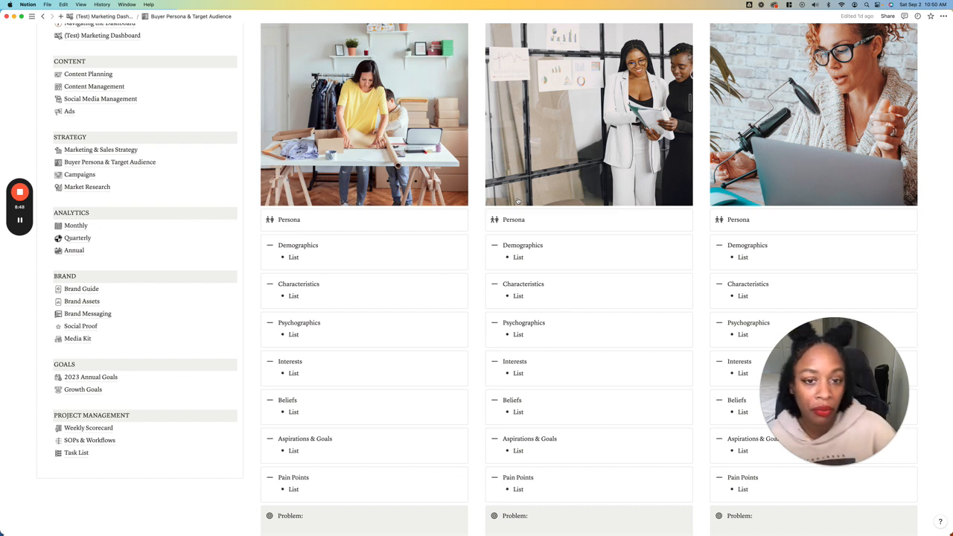
{"action": "scroll", "coordinate": [418, 165], "scroll_direction": "up", "scroll_amount": 4}
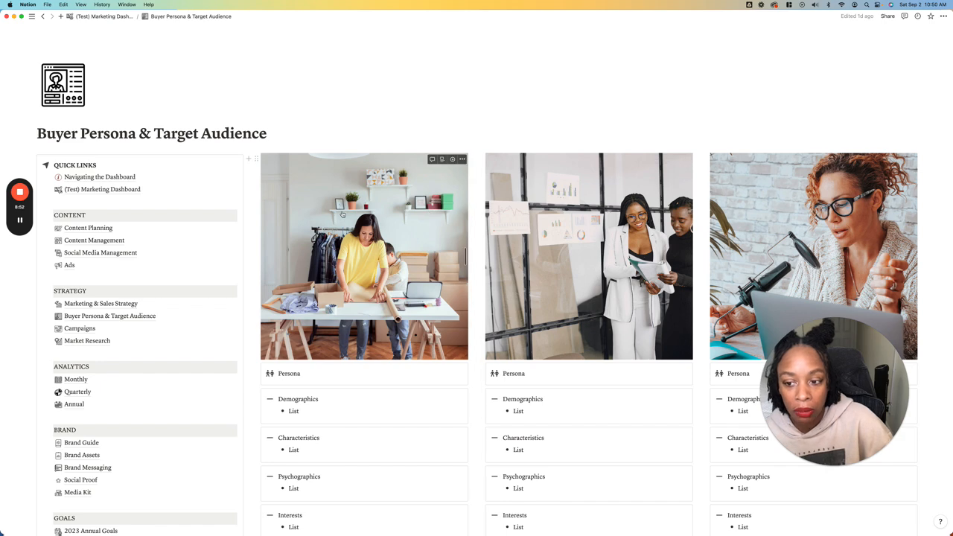
{"action": "scroll", "coordinate": [103, 281], "scroll_direction": "down", "scroll_amount": 2}
{"action": "scroll", "coordinate": [103, 281], "scroll_direction": "down", "scroll_amount": 2}
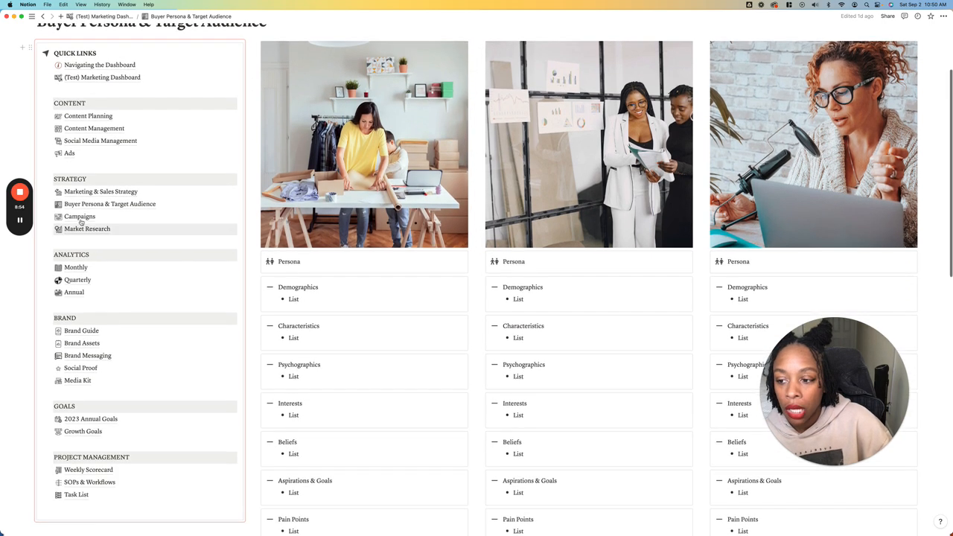
Add an empty bullet under Characteristics and an empty checkbox under Preferred Platforms in the first persona column.
{"action": "left_click", "coordinate": [304, 299]}
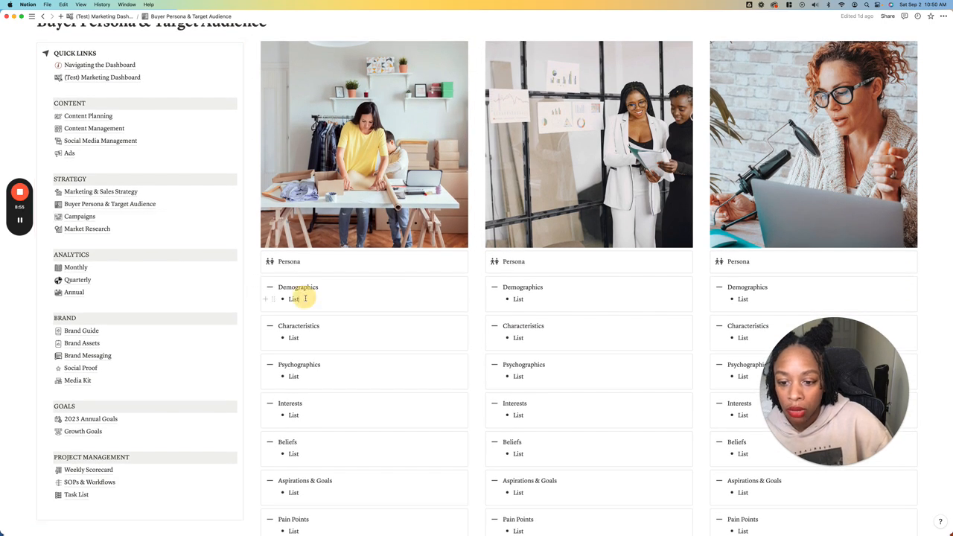
{"action": "left_click", "coordinate": [302, 337]}
{"action": "key", "text": "Return"}
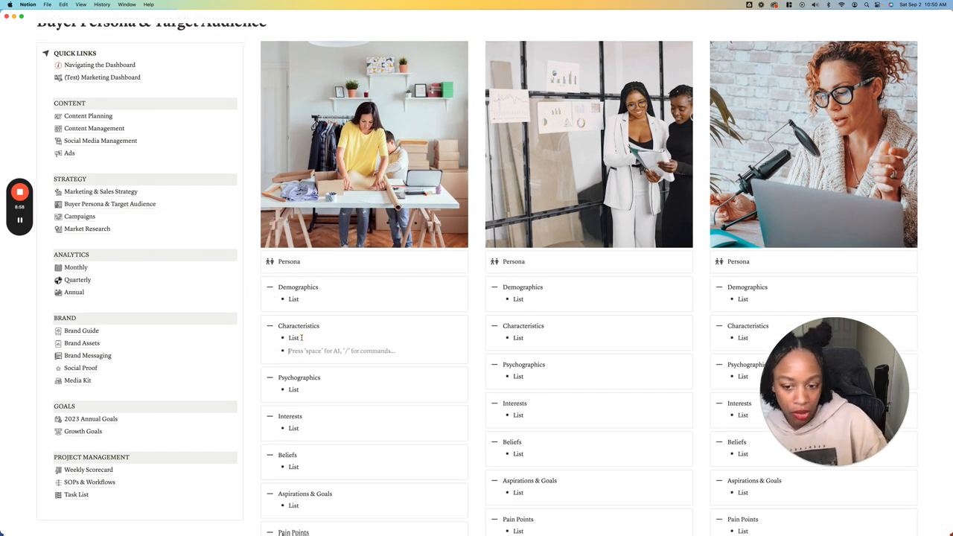
{"action": "scroll", "coordinate": [302, 337], "scroll_direction": "down", "scroll_amount": 15}
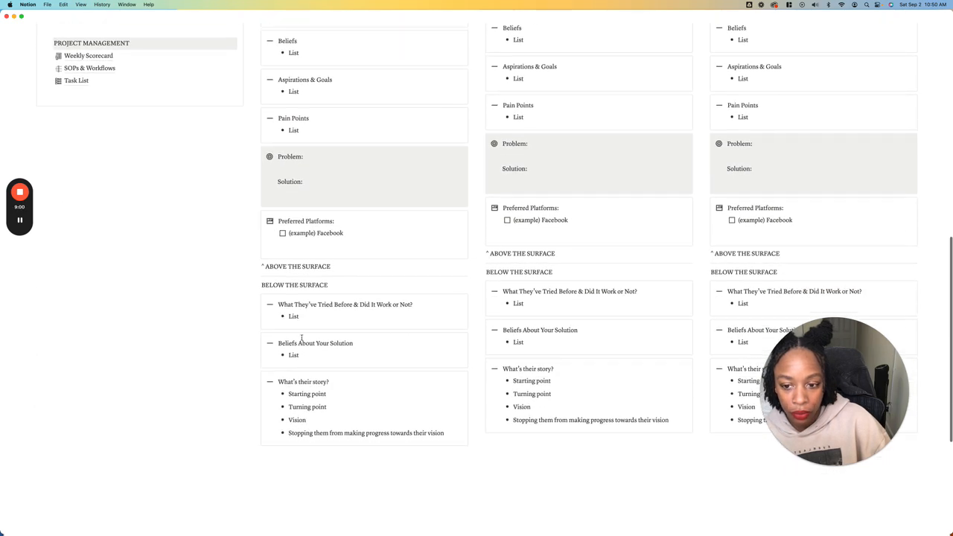
{"action": "scroll", "coordinate": [302, 337], "scroll_direction": "down", "scroll_amount": 2}
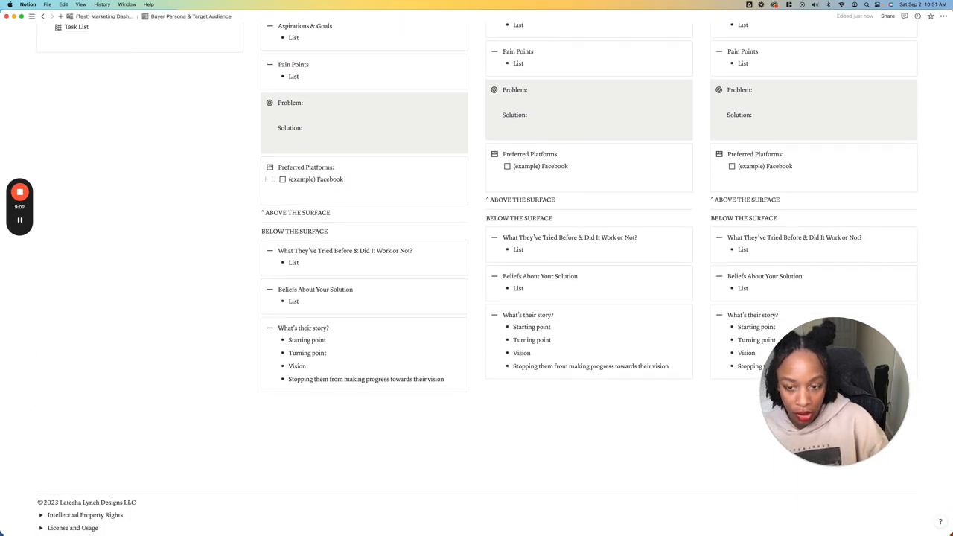
{"action": "left_click", "coordinate": [344, 180]}
{"action": "key", "text": "Return"}
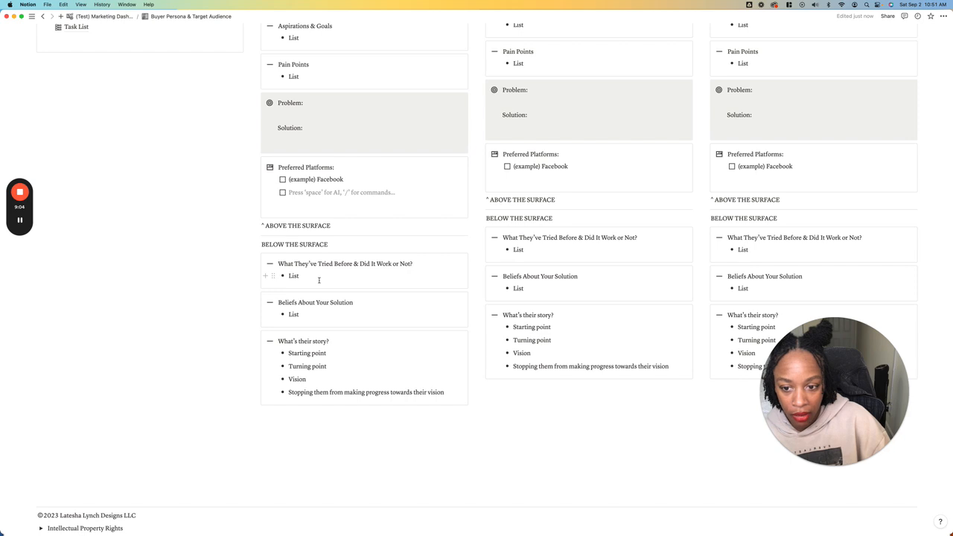
{"action": "scroll", "coordinate": [337, 296], "scroll_direction": "up", "scroll_amount": 10}
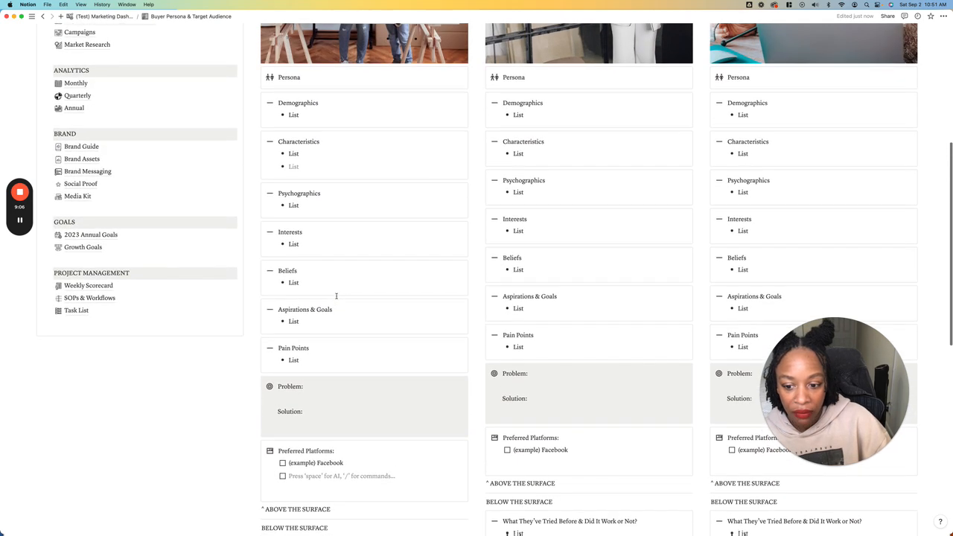
{"action": "scroll", "coordinate": [337, 296], "scroll_direction": "down", "scroll_amount": 6}
{"action": "left_click", "coordinate": [295, 236]}
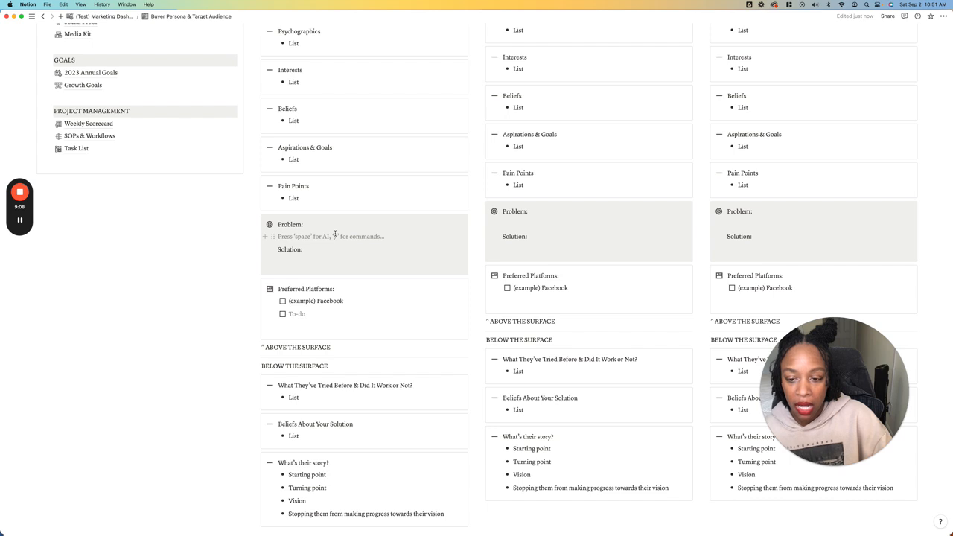
{"action": "type", "text": "ljljd"}
{"action": "key", "text": "Return"}
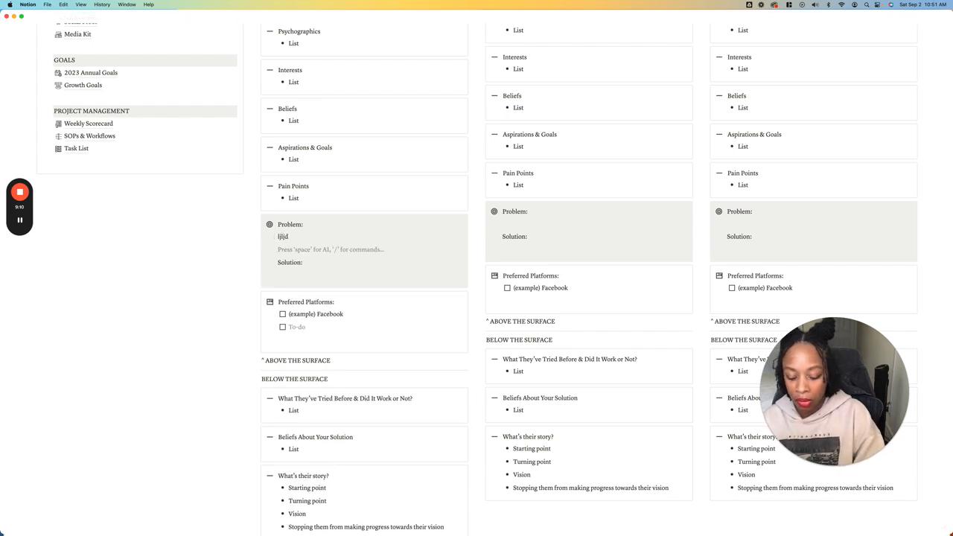
{"action": "type", "text": "ldjlj"}
{"action": "key", "text": "Return"}
{"action": "key", "text": "BackSpace"}
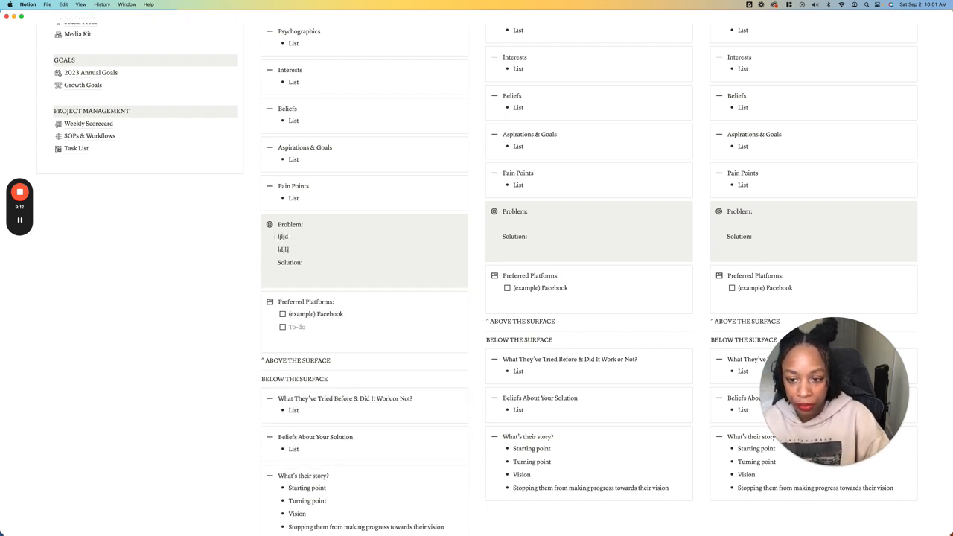
{"action": "key", "text": "BackSpace"}
{"action": "key", "text": "BackSpace"}
{"action": "key", "text": "BackSpace"}
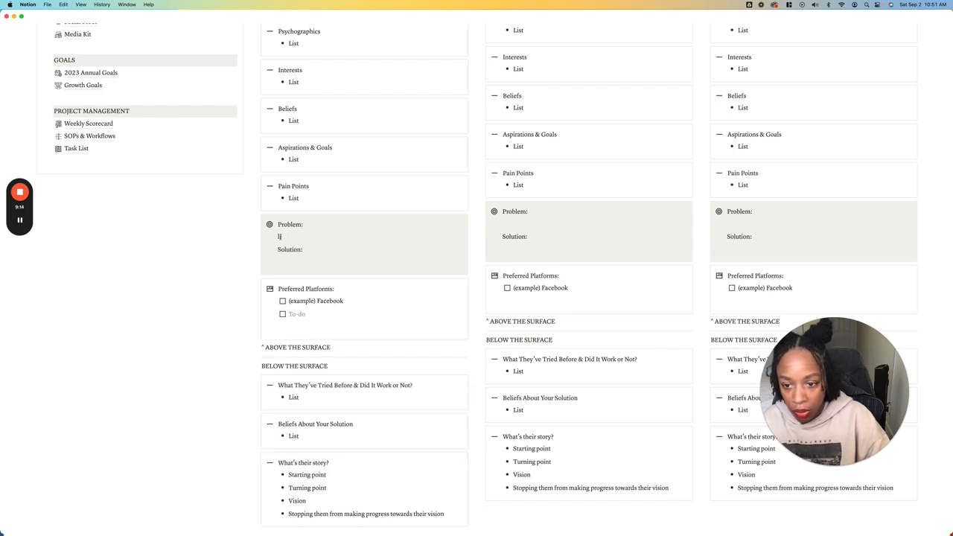
{"action": "key", "text": "BackSpace"}
Insert a bulleted list under Problem in the first persona column, with the placeholder item "ljljglj" followed by an empty bullet.
{"action": "type", "text": "/"}
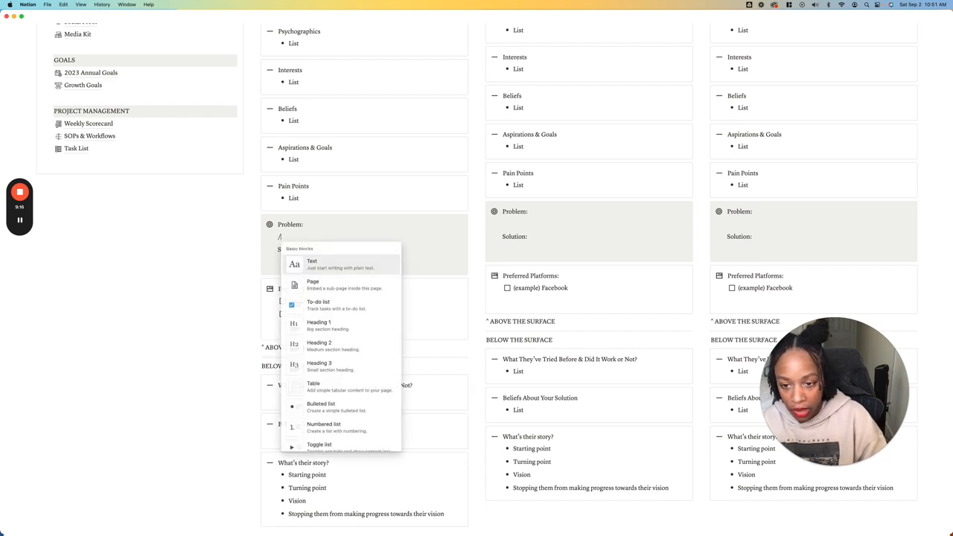
{"action": "type", "text": "bul"}
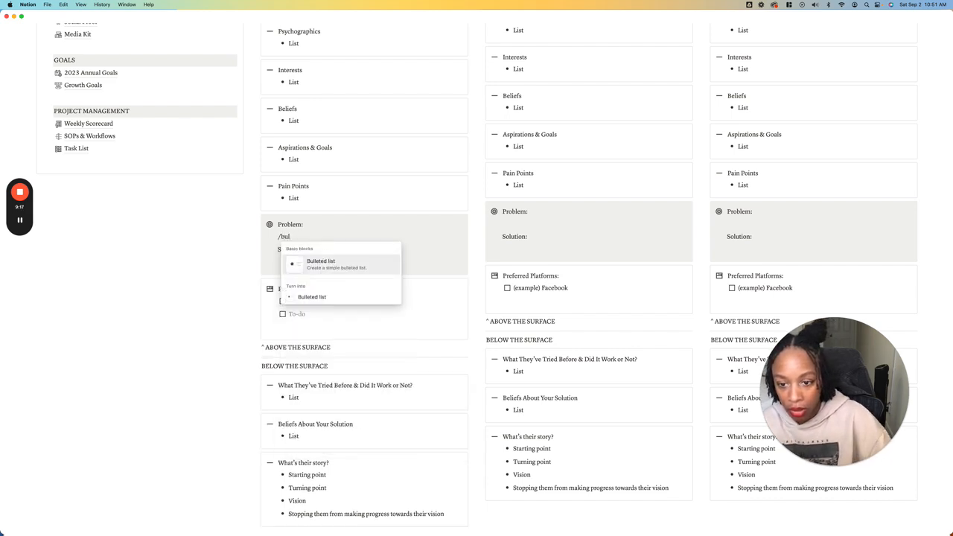
{"action": "left_click", "coordinate": [342, 263]}
{"action": "type", "text": "ljljglj"}
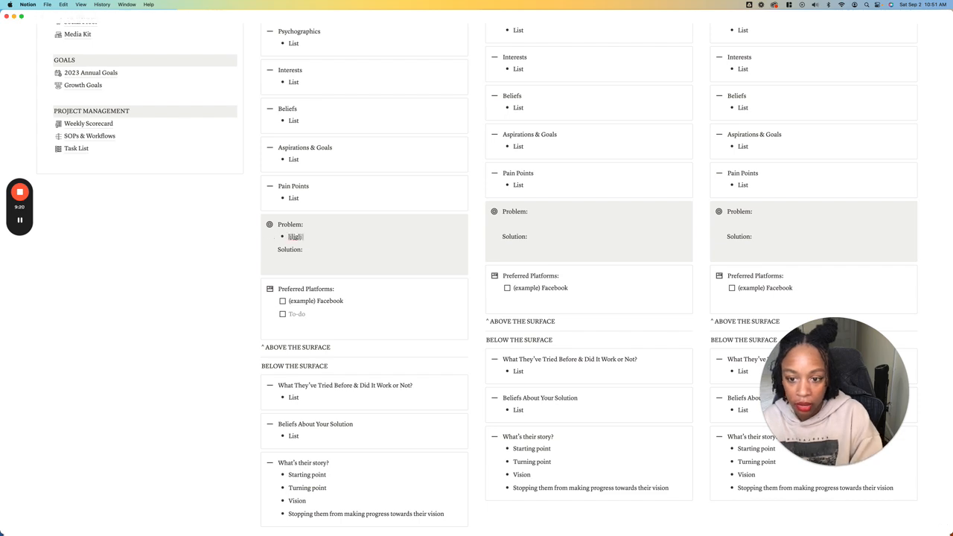
{"action": "key", "text": "Return"}
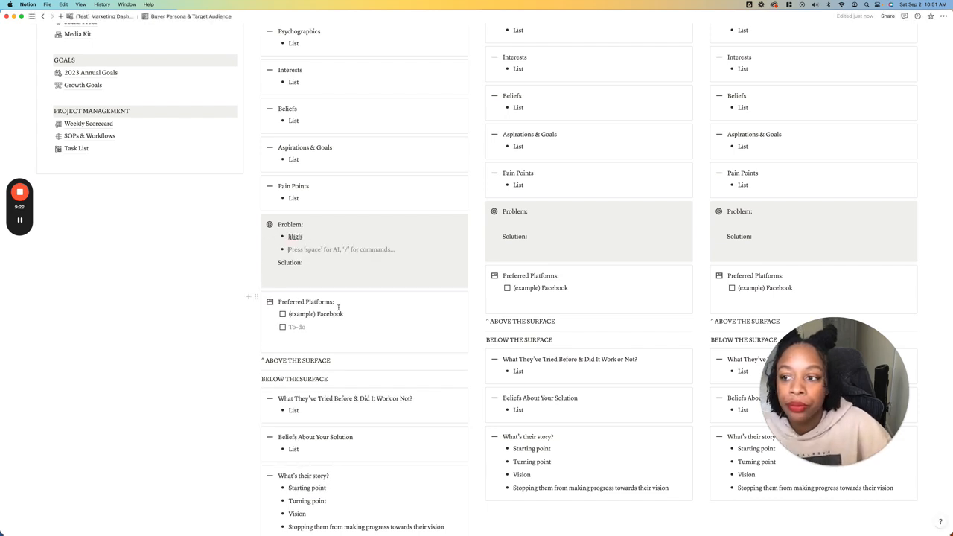
Open the Campaigns page and review its Marketing Campaigns and Campaign Objectives tables.
{"action": "scroll", "coordinate": [336, 308], "scroll_direction": "up", "scroll_amount": 10}
{"action": "scroll", "coordinate": [327, 257], "scroll_direction": "up", "scroll_amount": 1}
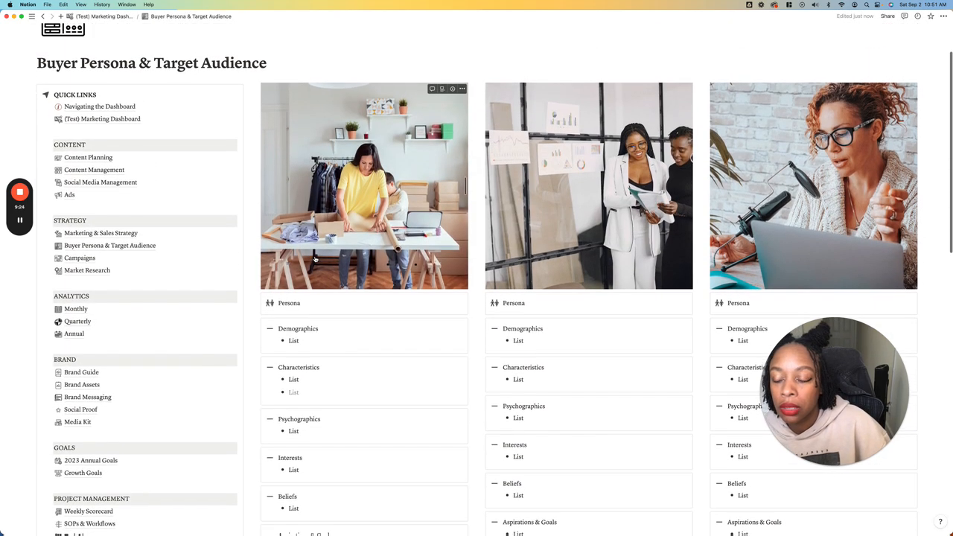
{"action": "left_click", "coordinate": [79, 264]}
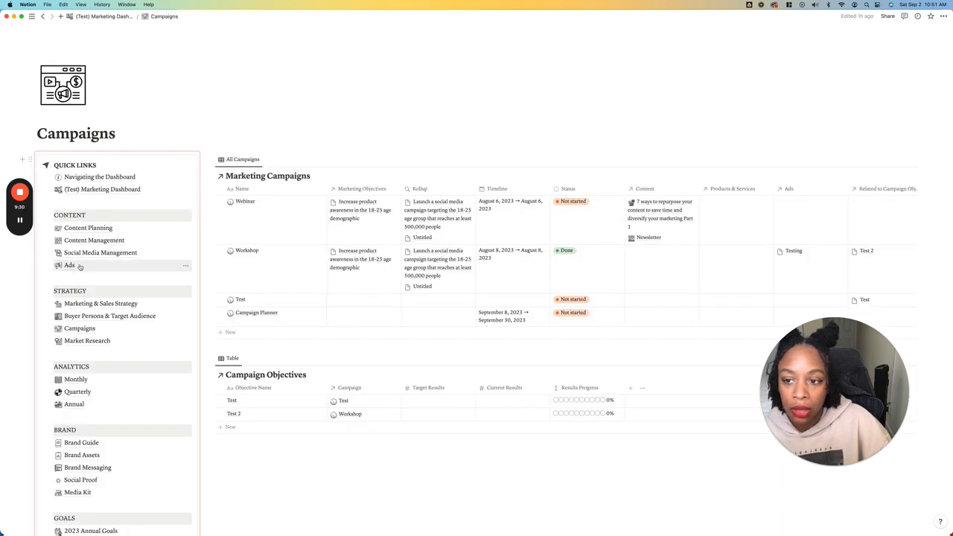
{"action": "scroll", "coordinate": [265, 200], "scroll_direction": "down", "scroll_amount": 5}
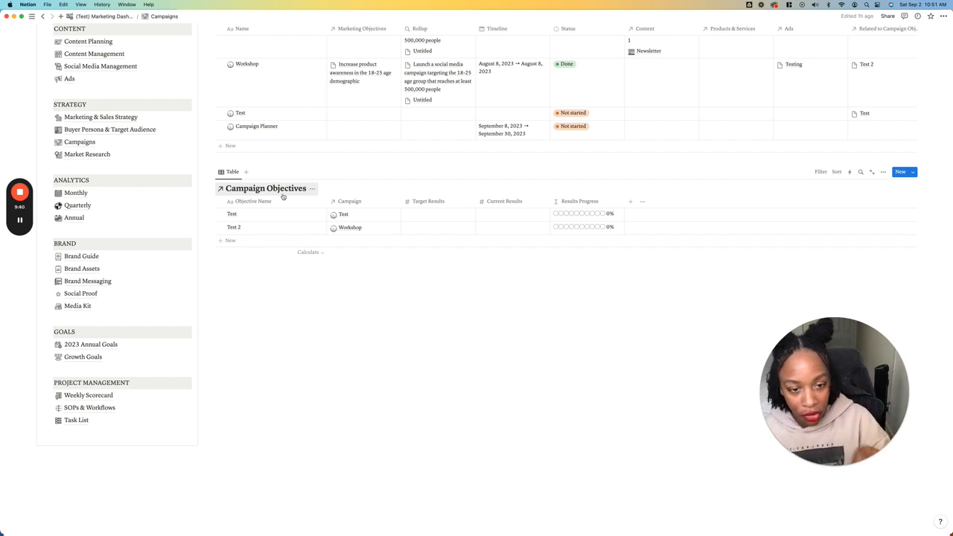
{"action": "scroll", "coordinate": [287, 197], "scroll_direction": "up", "scroll_amount": 5}
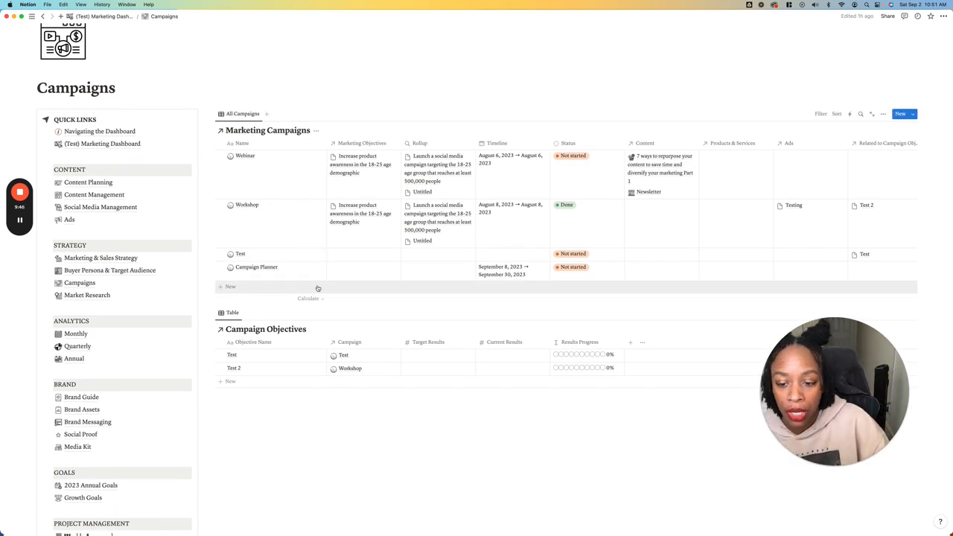
Add a blank entry to the Marketing Campaigns table, and open its page to look over the Status and Timeline properties and template choices.
{"action": "left_click", "coordinate": [229, 288]}
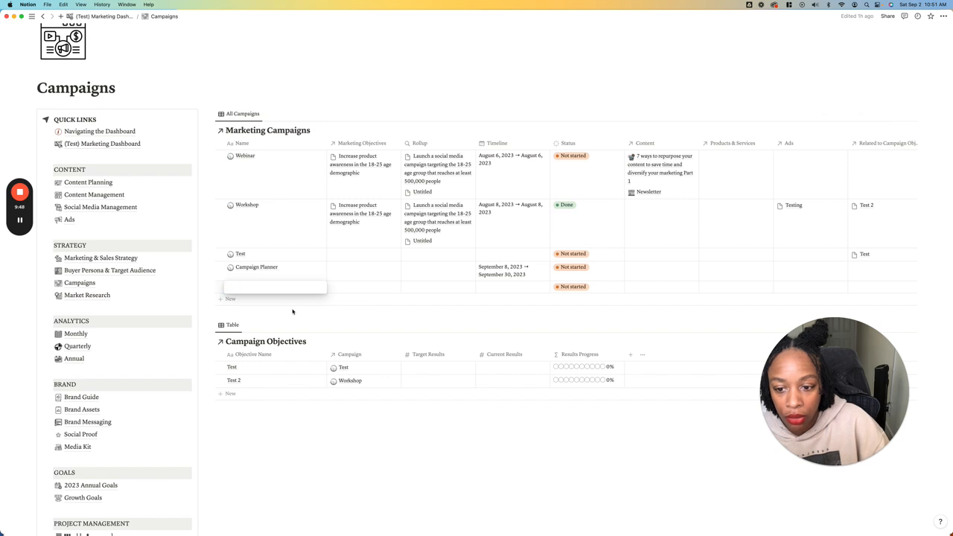
{"action": "key", "text": "Escape"}
{"action": "left_click", "coordinate": [311, 288]}
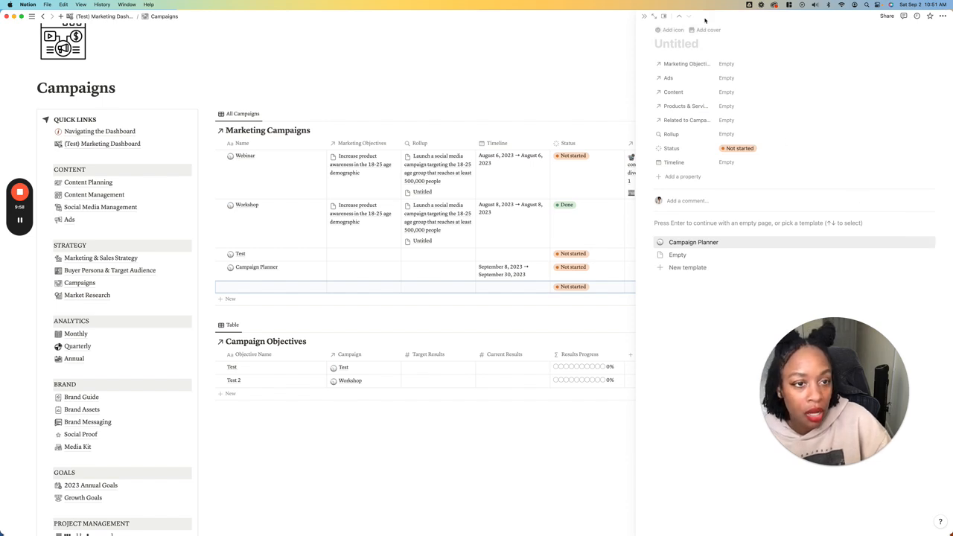
{"action": "left_click", "coordinate": [737, 148]}
{"action": "left_click", "coordinate": [701, 161]}
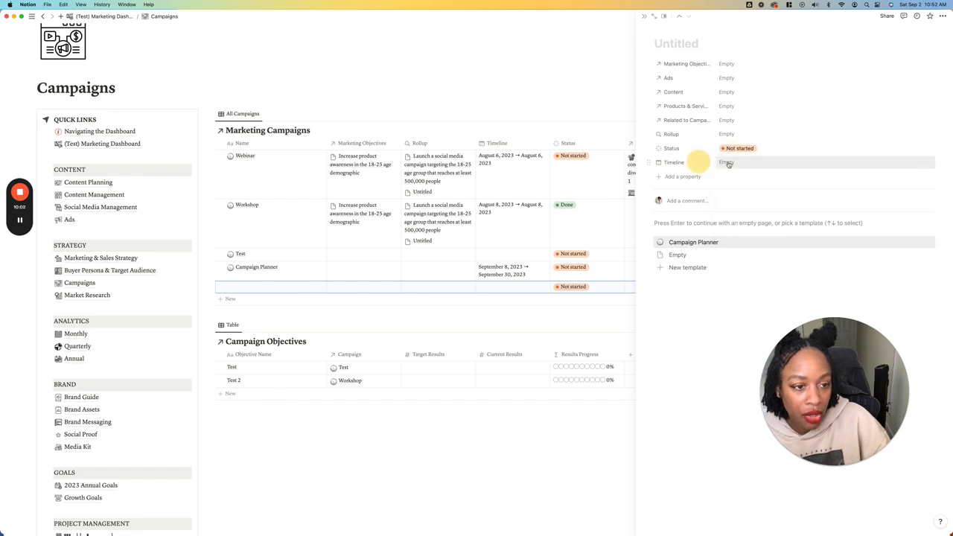
{"action": "left_click", "coordinate": [727, 161]}
{"action": "left_click", "coordinate": [644, 17]}
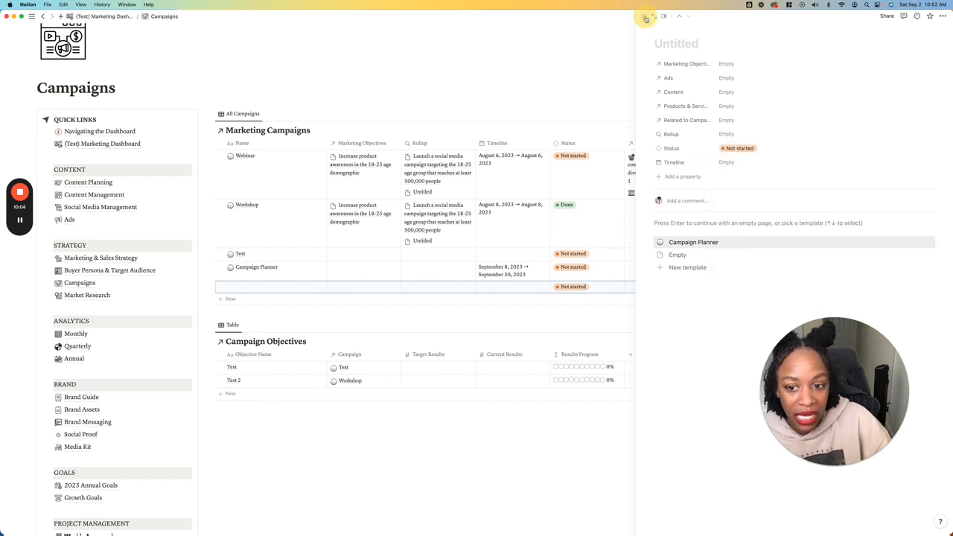
{"action": "left_click", "coordinate": [645, 17]}
{"action": "scroll", "coordinate": [457, 195], "scroll_direction": "down", "scroll_amount": 4}
{"action": "scroll", "coordinate": [458, 195], "scroll_direction": "down", "scroll_amount": 2}
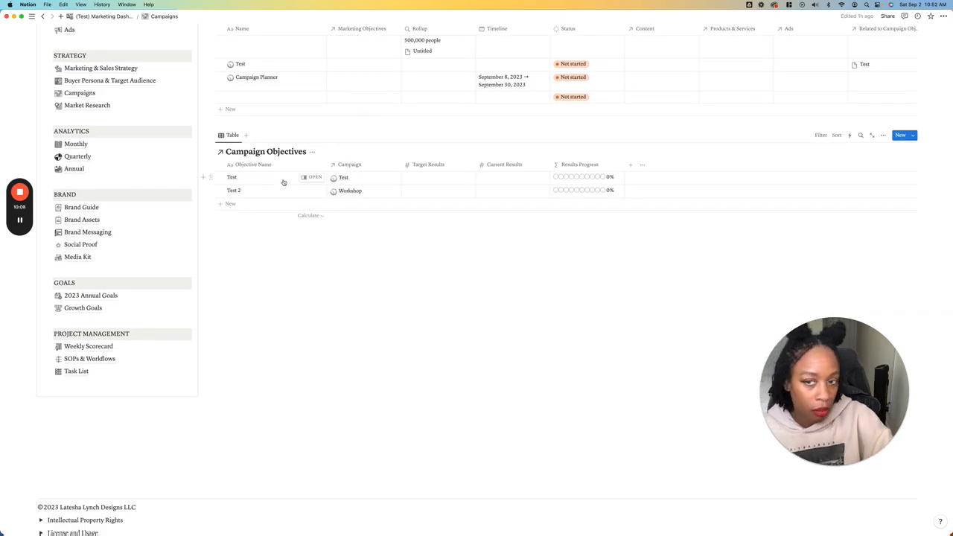
Add a blank entry to the Campaign Objectives table, open its page and link it to the Test campaign.
{"action": "scroll", "coordinate": [283, 183], "scroll_direction": "up", "scroll_amount": 4}
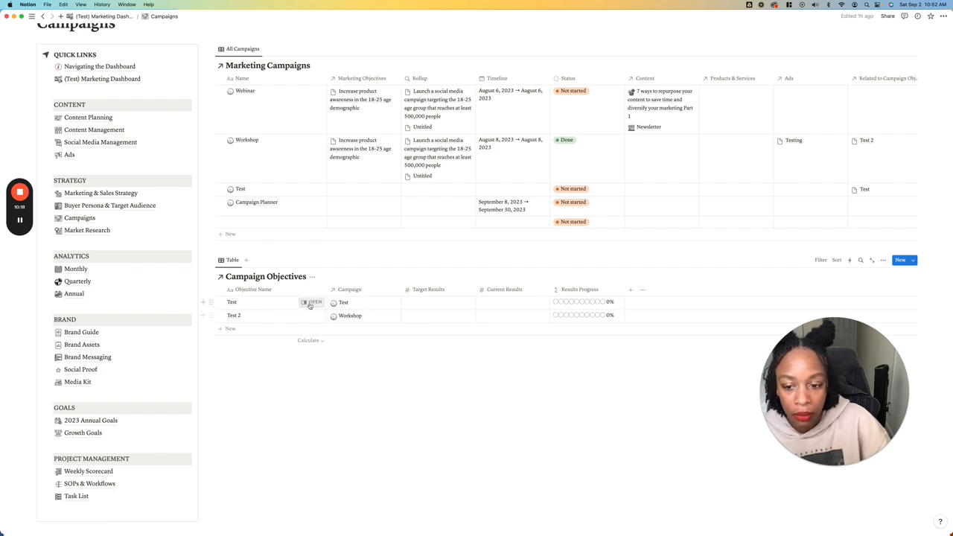
{"action": "left_click", "coordinate": [268, 332]}
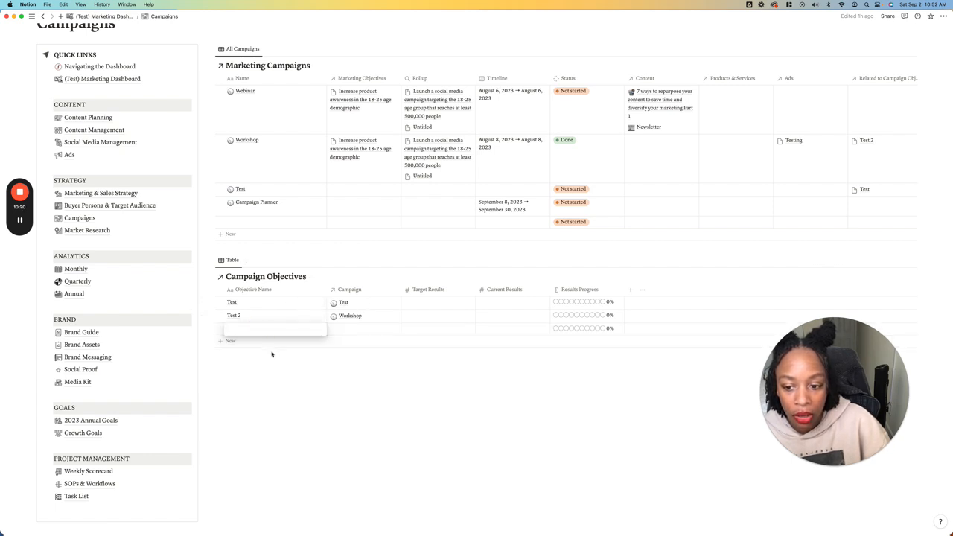
{"action": "left_click", "coordinate": [310, 329]}
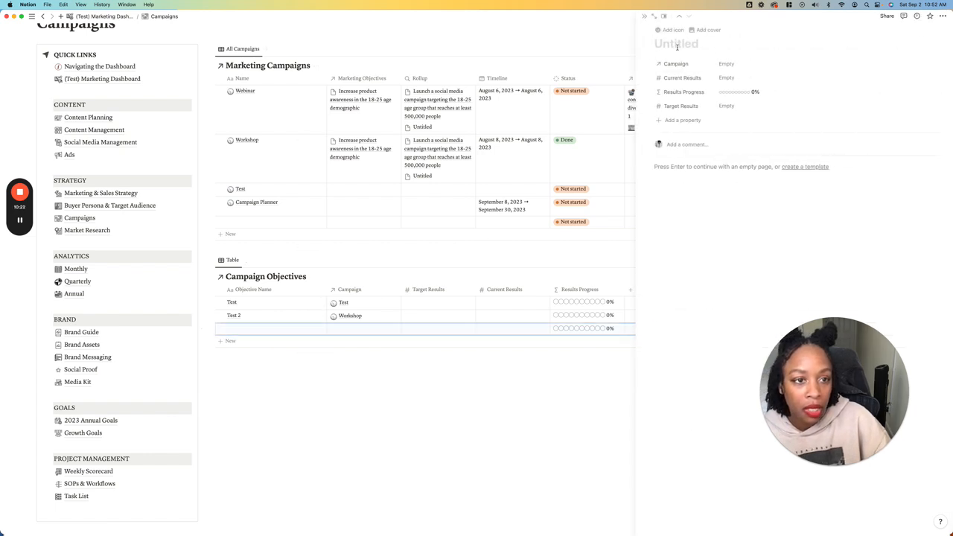
{"action": "left_click", "coordinate": [725, 64]}
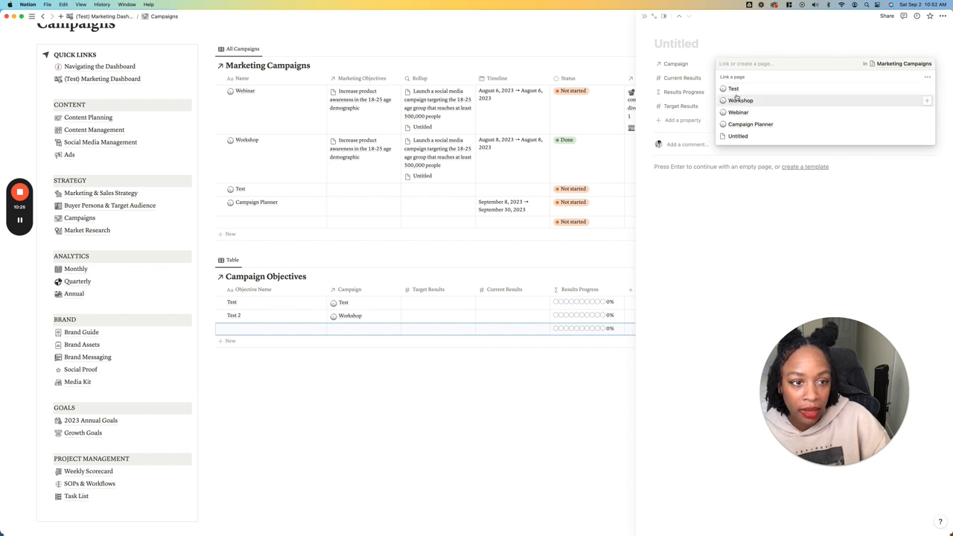
{"action": "left_click", "coordinate": [735, 88]}
{"action": "left_click", "coordinate": [763, 213]}
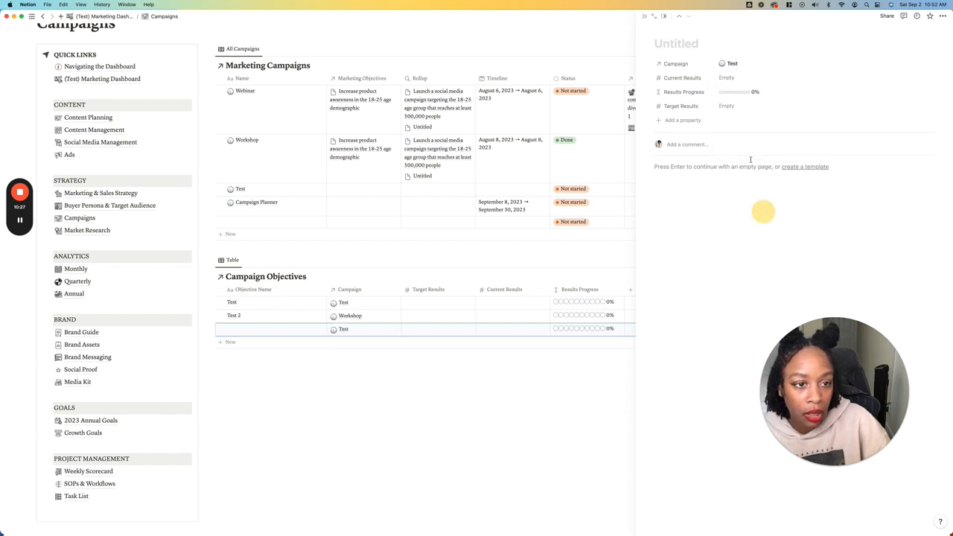
Set the new objective's Current Results to 10 and Target Results to 100, and close its page.
{"action": "left_click", "coordinate": [727, 79]}
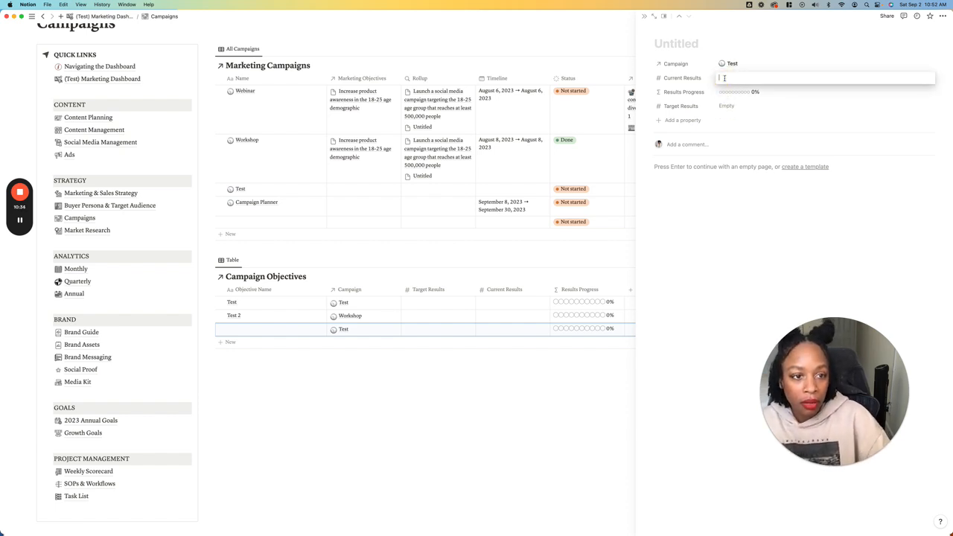
{"action": "type", "text": "10"}
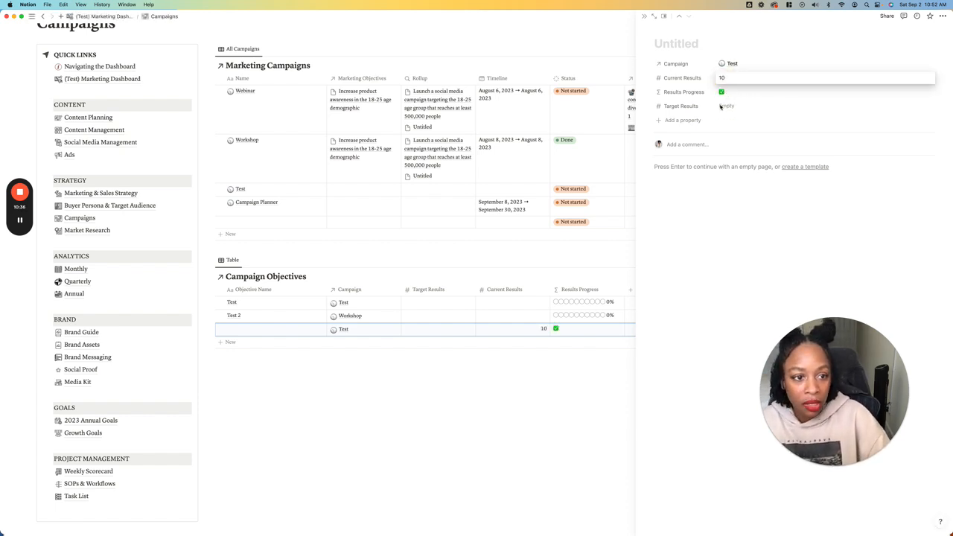
{"action": "key", "text": "Return"}
{"action": "left_click", "coordinate": [725, 108]}
{"action": "type", "text": "100"}
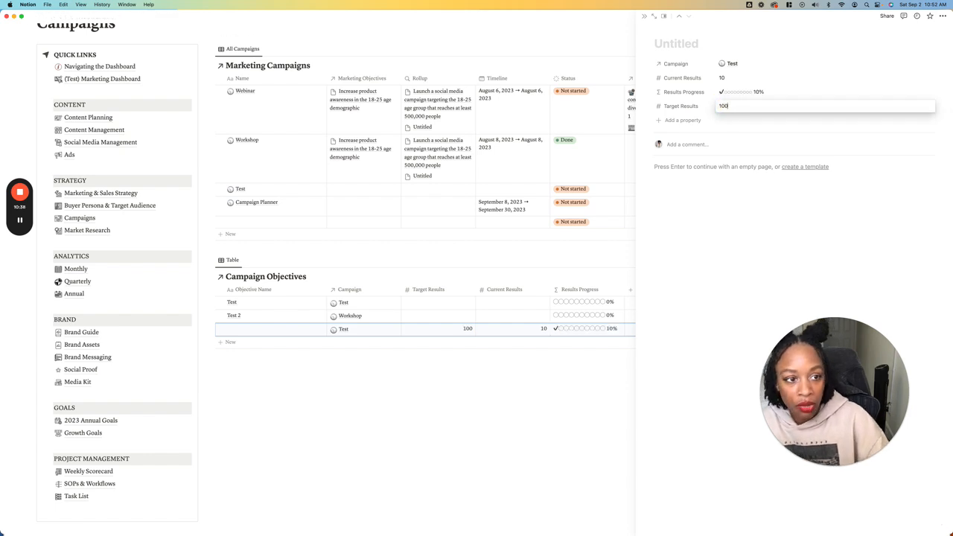
{"action": "left_click", "coordinate": [719, 244]}
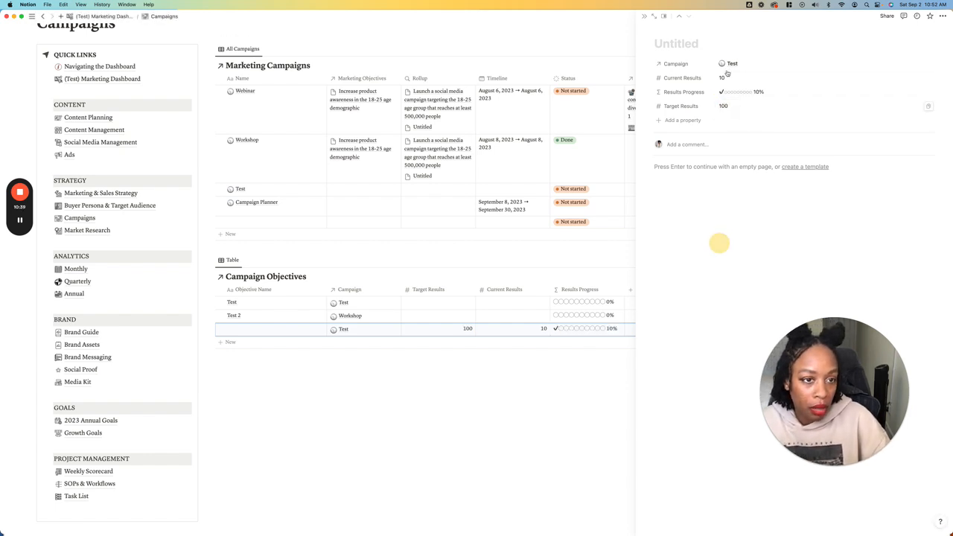
{"action": "left_click", "coordinate": [644, 15]}
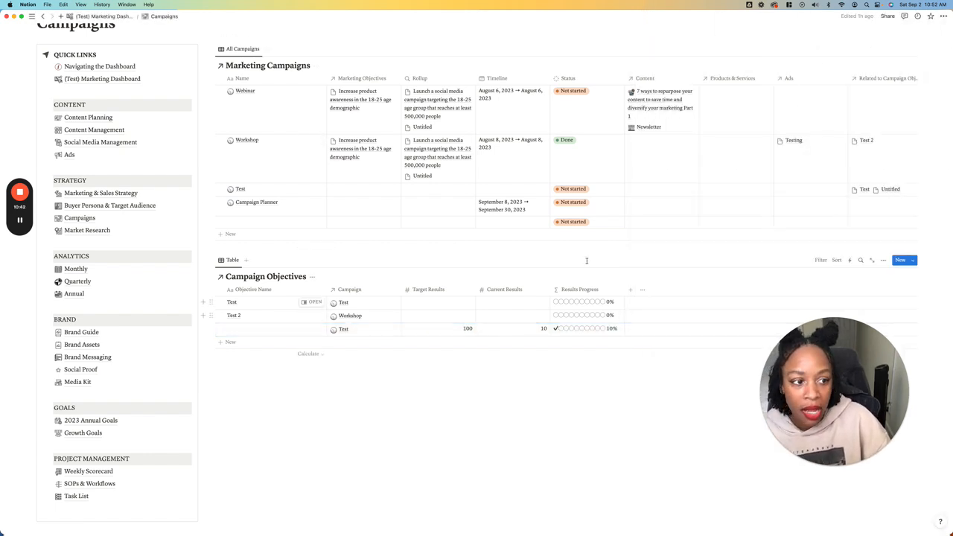
Paste the synced Weekly Tasks & Priorities block below the Campaign Objectives table.
{"action": "scroll", "coordinate": [511, 131], "scroll_direction": "right", "scroll_amount": 2}
{"action": "scroll", "coordinate": [512, 131], "scroll_direction": "left", "scroll_amount": 2}
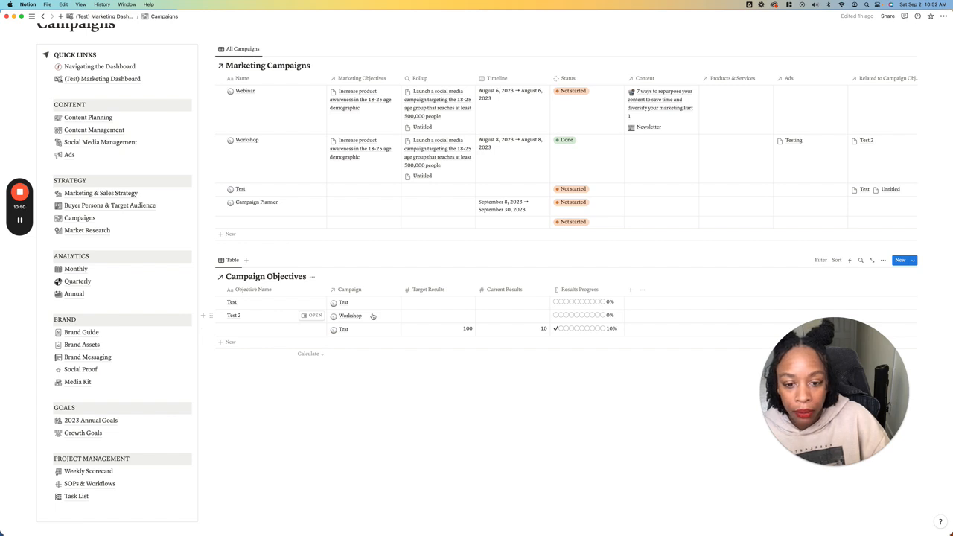
{"action": "scroll", "coordinate": [383, 358], "scroll_direction": "down", "scroll_amount": 2}
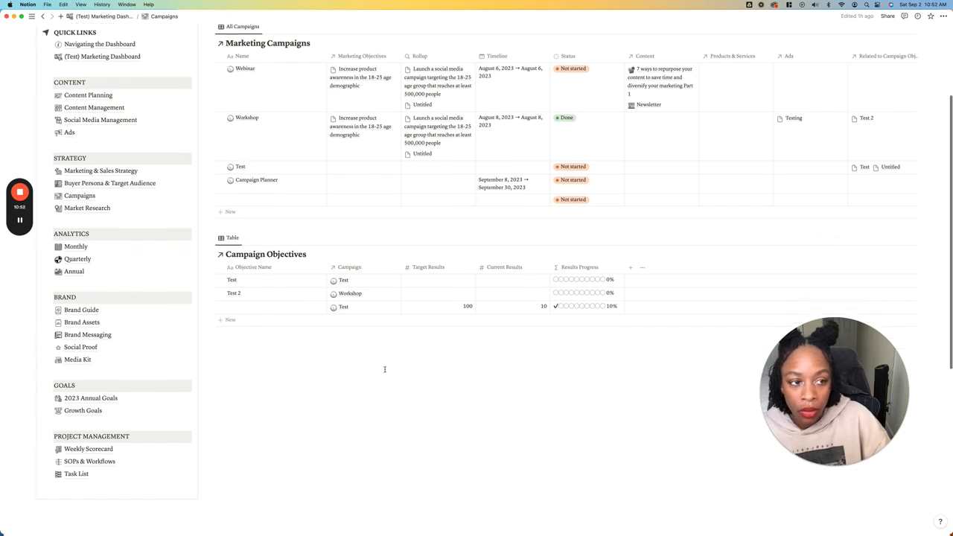
{"action": "scroll", "coordinate": [385, 370], "scroll_direction": "down", "scroll_amount": 5}
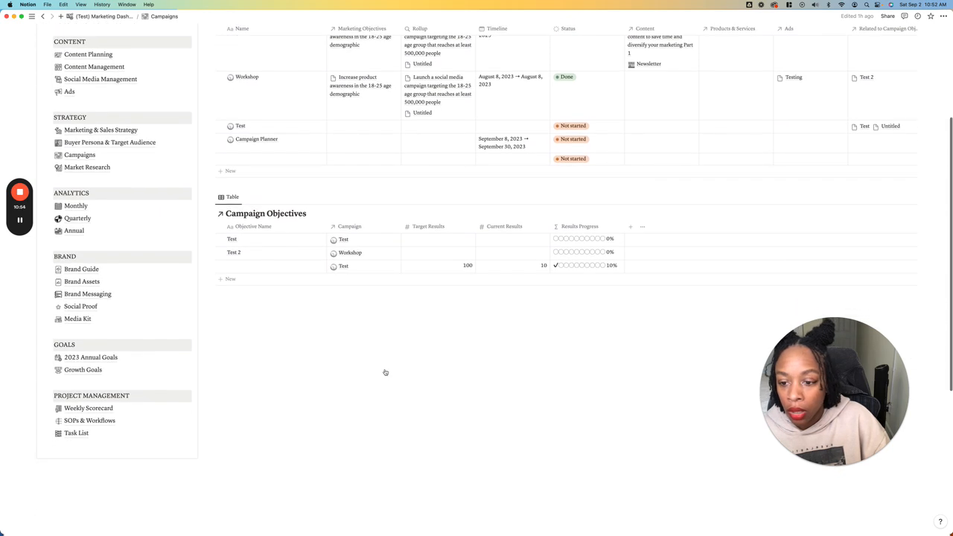
{"action": "scroll", "coordinate": [385, 369], "scroll_direction": "up", "scroll_amount": 4}
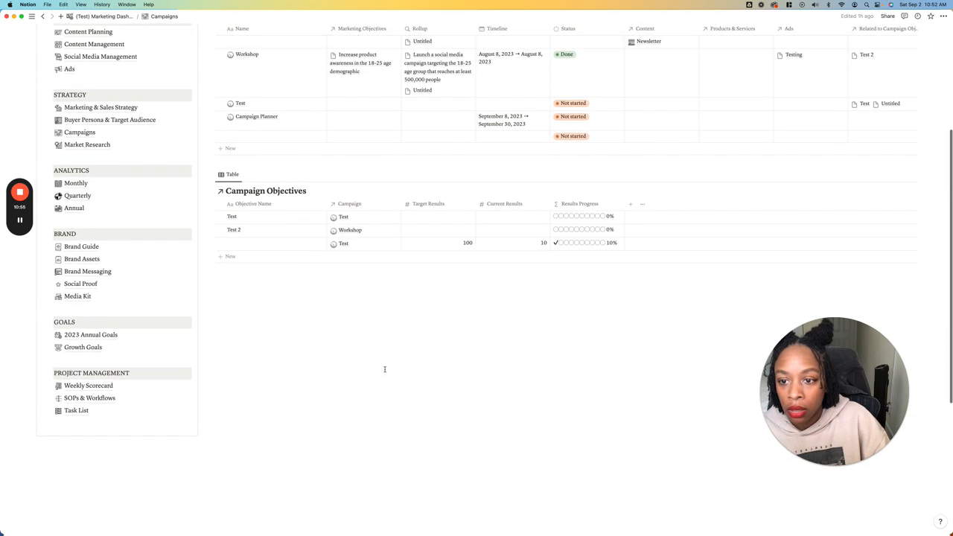
{"action": "left_click", "coordinate": [254, 322]}
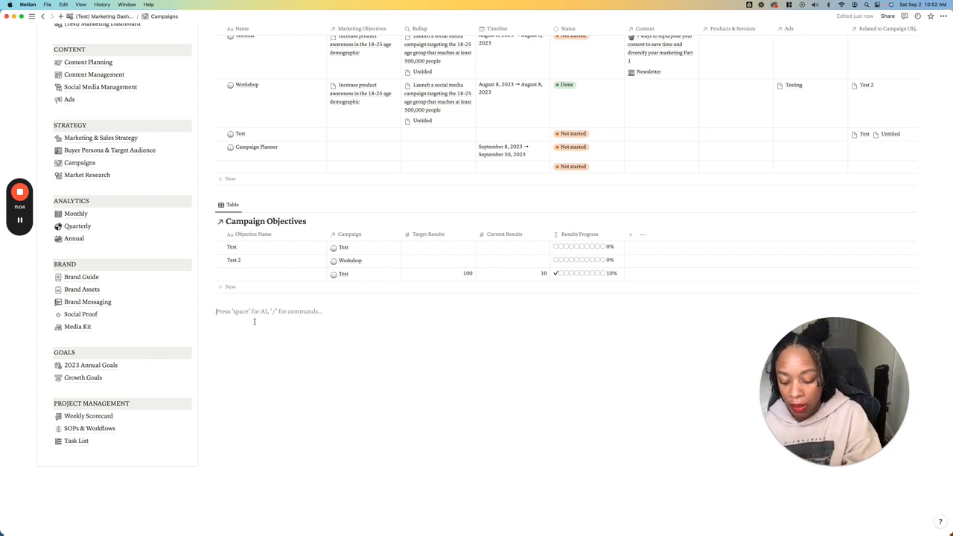
{"action": "key", "text": "super+v"}
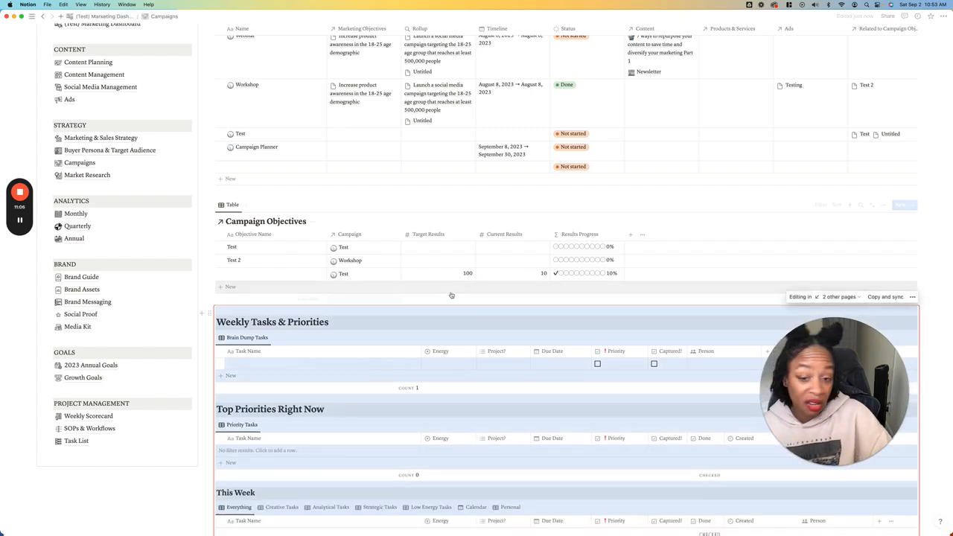
{"action": "scroll", "coordinate": [451, 296], "scroll_direction": "down", "scroll_amount": 5}
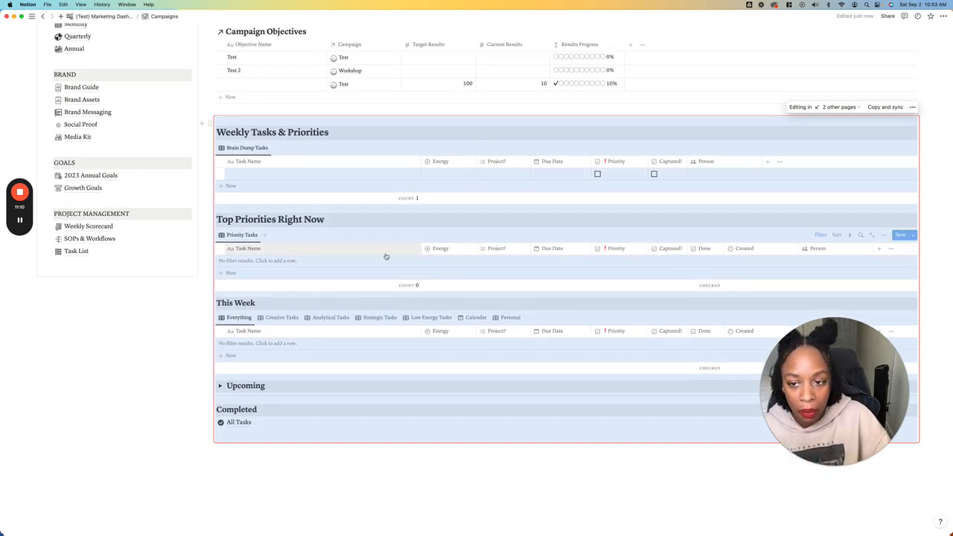
{"action": "left_click", "coordinate": [169, 358]}
{"action": "scroll", "coordinate": [311, 324], "scroll_direction": "up", "scroll_amount": 2}
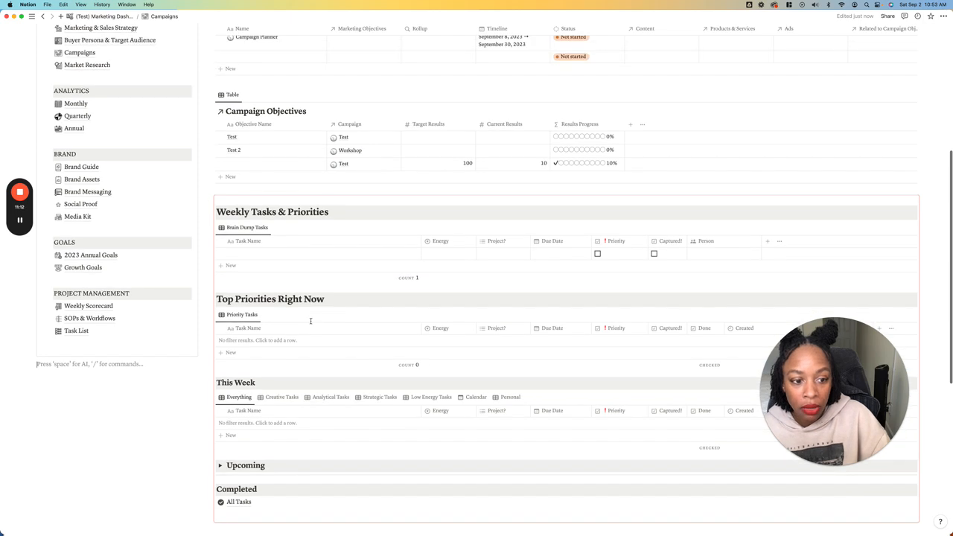
{"action": "scroll", "coordinate": [311, 324], "scroll_direction": "down", "scroll_amount": 3}
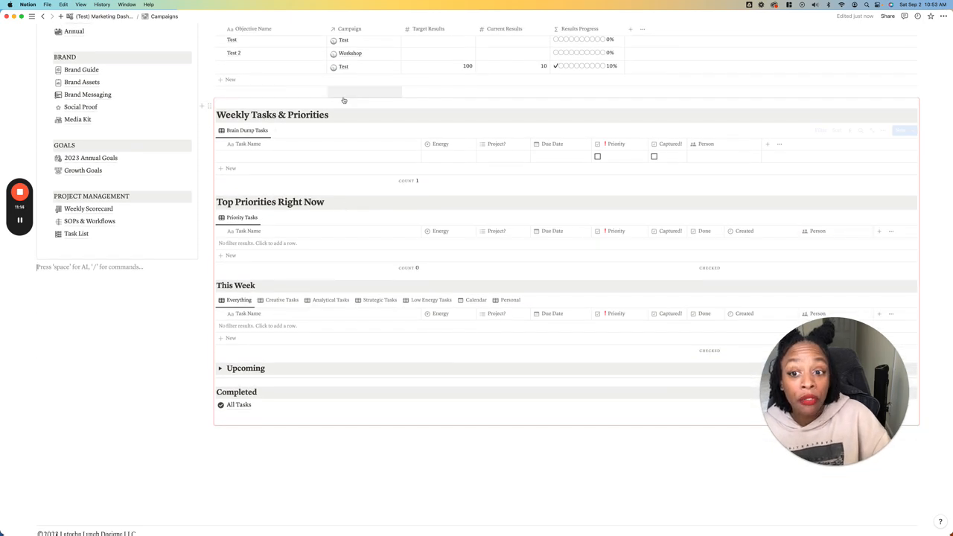
{"action": "scroll", "coordinate": [370, 155], "scroll_direction": "up", "scroll_amount": 3}
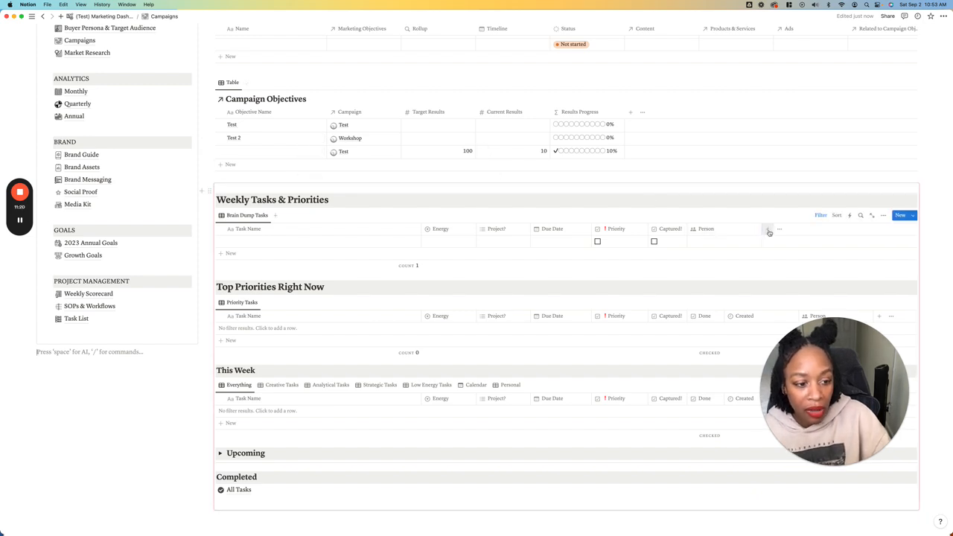
Add a relation property from Weekly Tasks to Campaign Objectives in the Brain Dump Tasks table, also shown on Campaign Objectives.
{"action": "left_click_drag", "start_coordinate": [840, 345], "coordinate": [456, 355]}
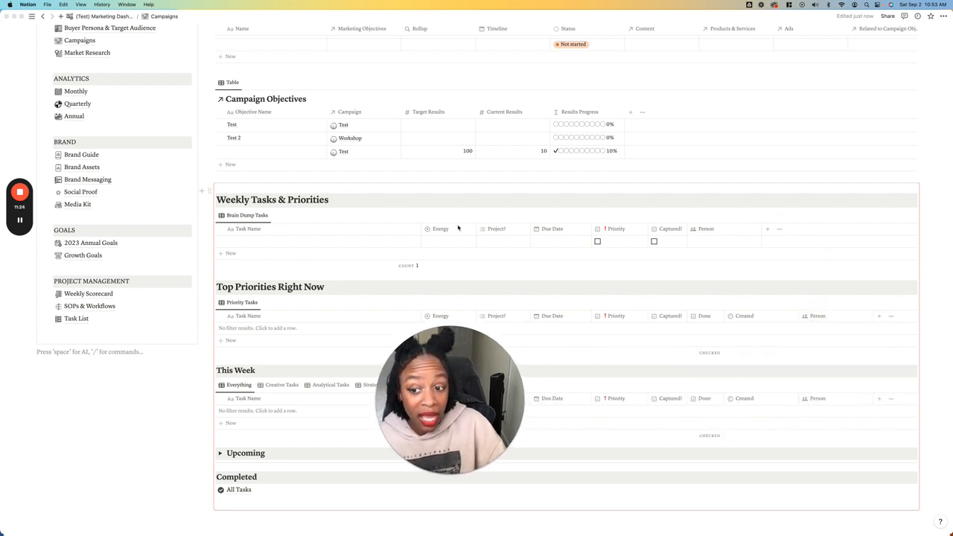
{"action": "left_click", "coordinate": [769, 230]}
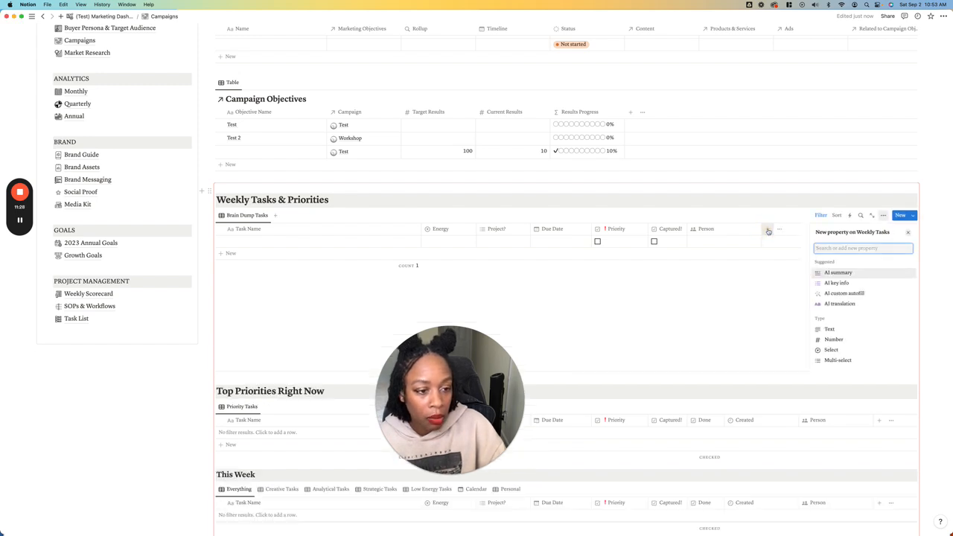
{"action": "key", "text": "Down"}
{"action": "key", "text": "Down"}
{"action": "key", "text": "Down"}
{"action": "key", "text": "Up"}
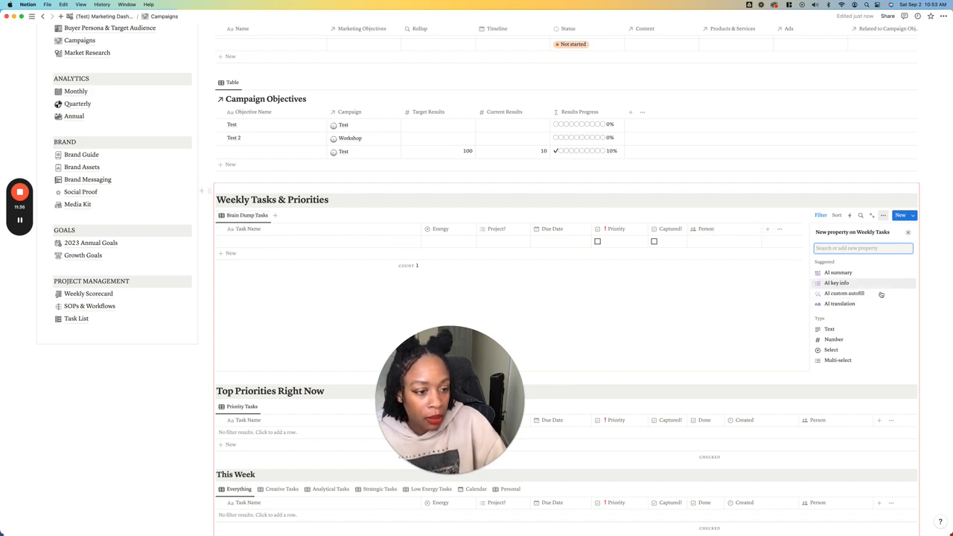
{"action": "scroll", "coordinate": [879, 295], "scroll_direction": "down", "scroll_amount": 3}
{"action": "scroll", "coordinate": [863, 305], "scroll_direction": "down", "scroll_amount": 2}
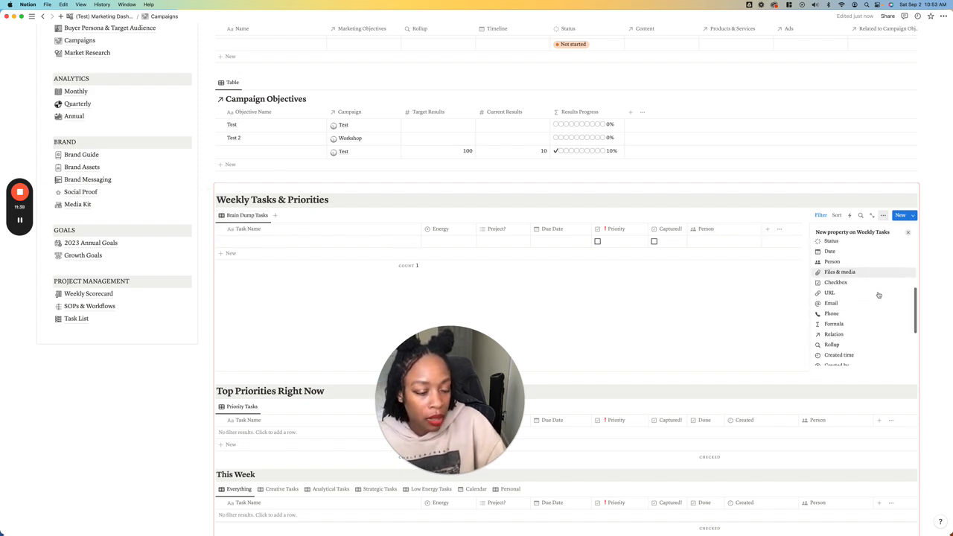
{"action": "left_click", "coordinate": [839, 314]}
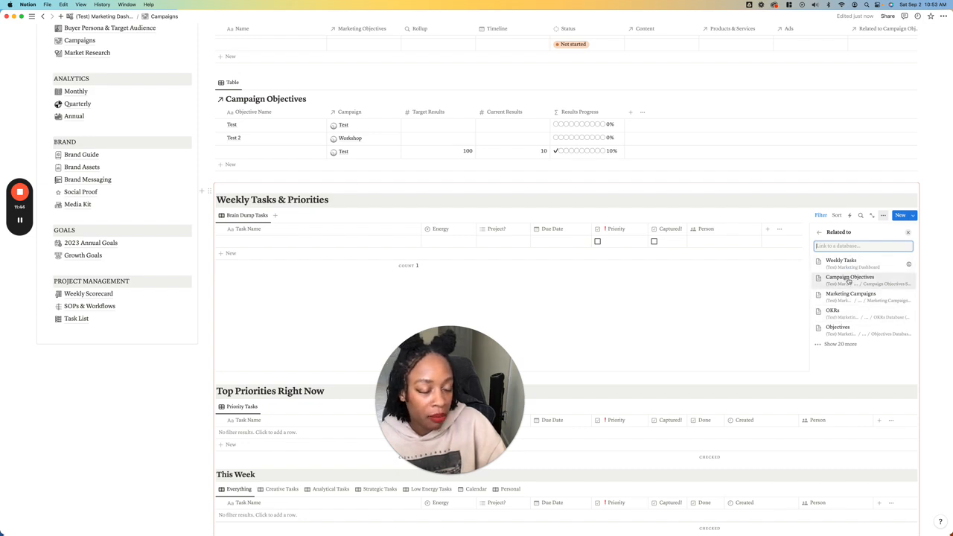
{"action": "left_click", "coordinate": [849, 280]}
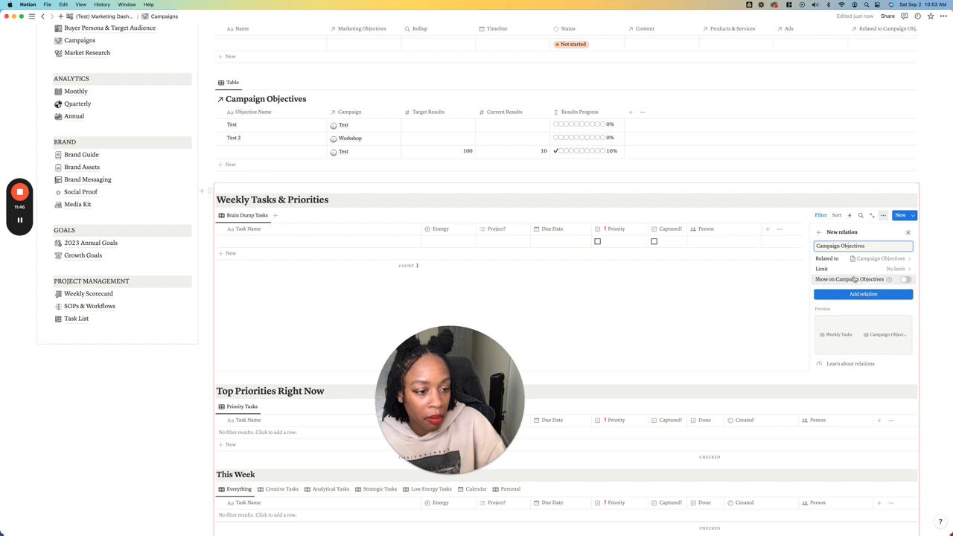
{"action": "left_click", "coordinate": [905, 279]}
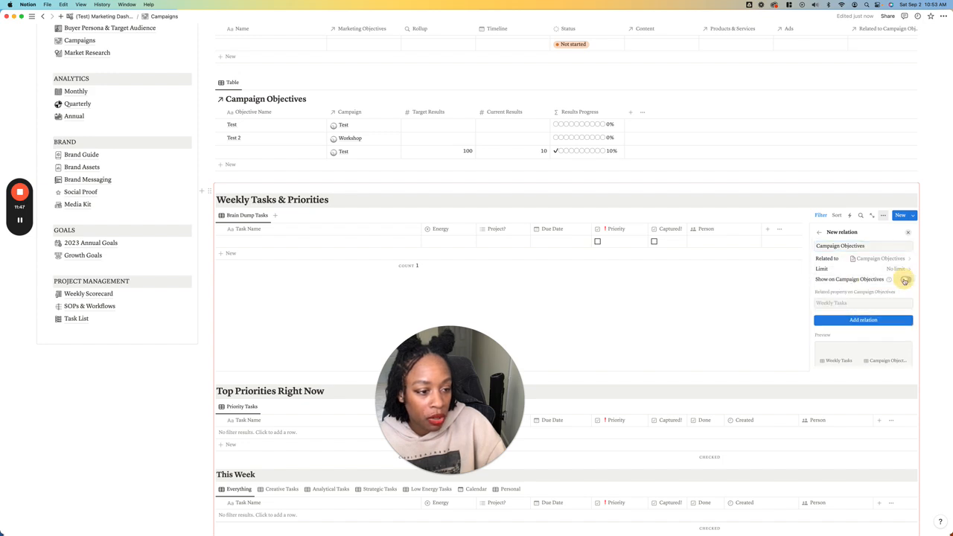
{"action": "left_click", "coordinate": [864, 321]}
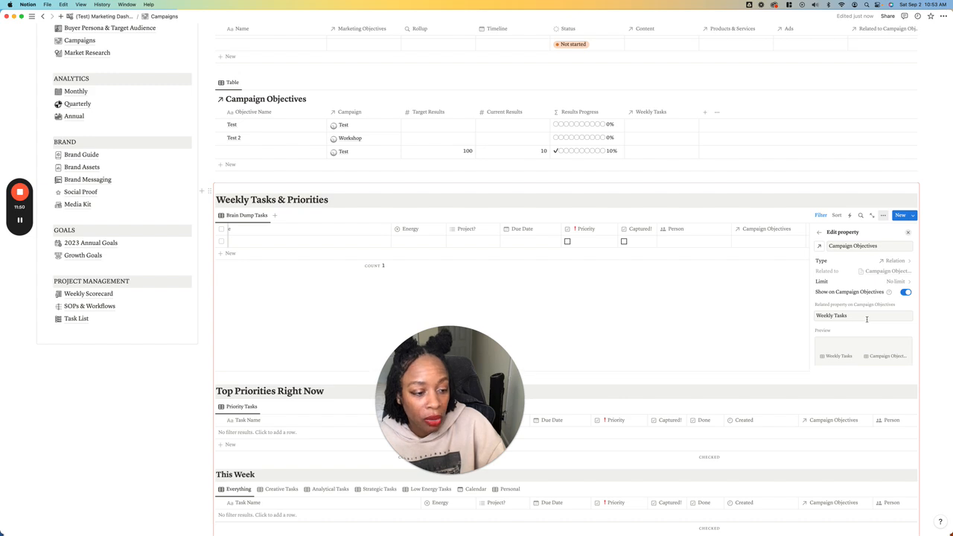
{"action": "left_click", "coordinate": [907, 232]}
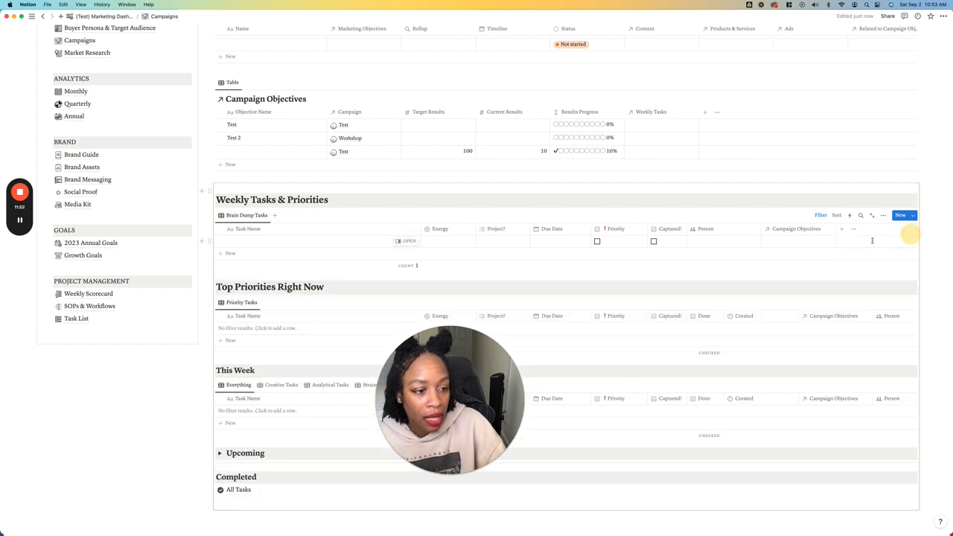
Add a second relation property linking Weekly Tasks to Marketing Campaigns, also shown on Marketing Campaigns.
{"action": "left_click", "coordinate": [841, 230]}
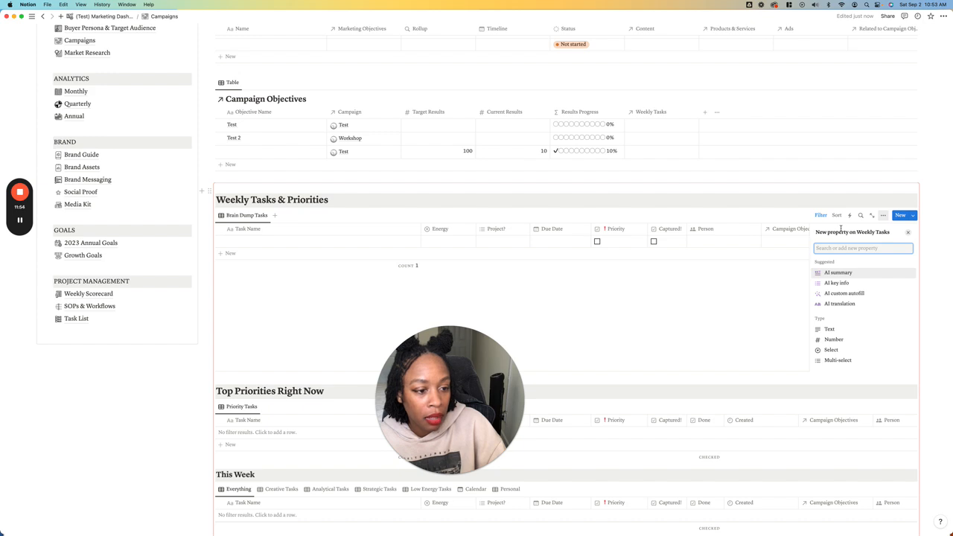
{"action": "scroll", "coordinate": [838, 297], "scroll_direction": "down", "scroll_amount": 5}
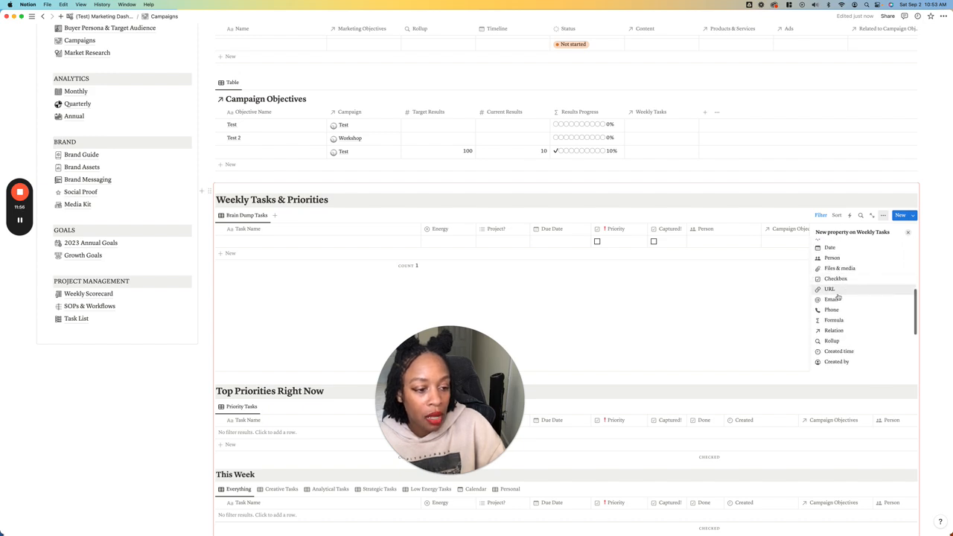
{"action": "left_click", "coordinate": [834, 330]}
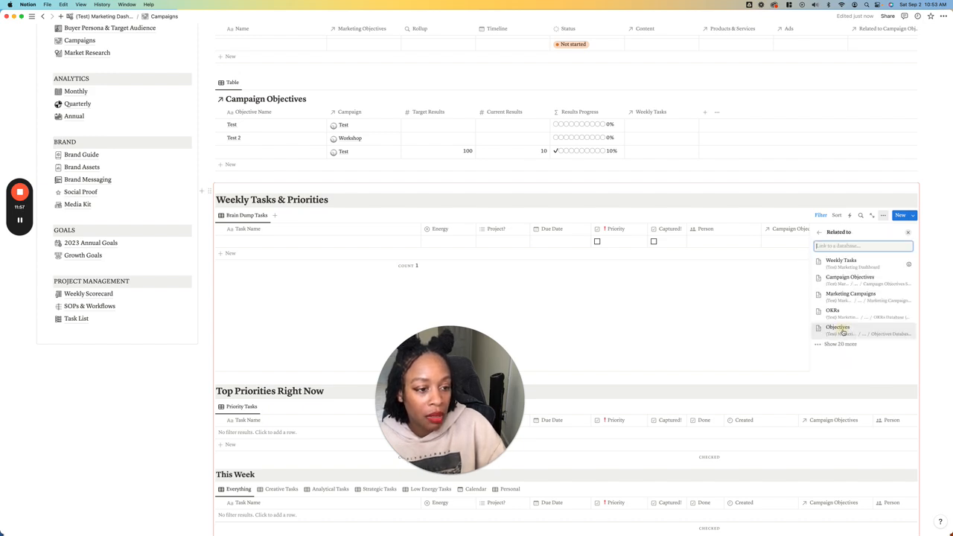
{"action": "left_click", "coordinate": [849, 295]}
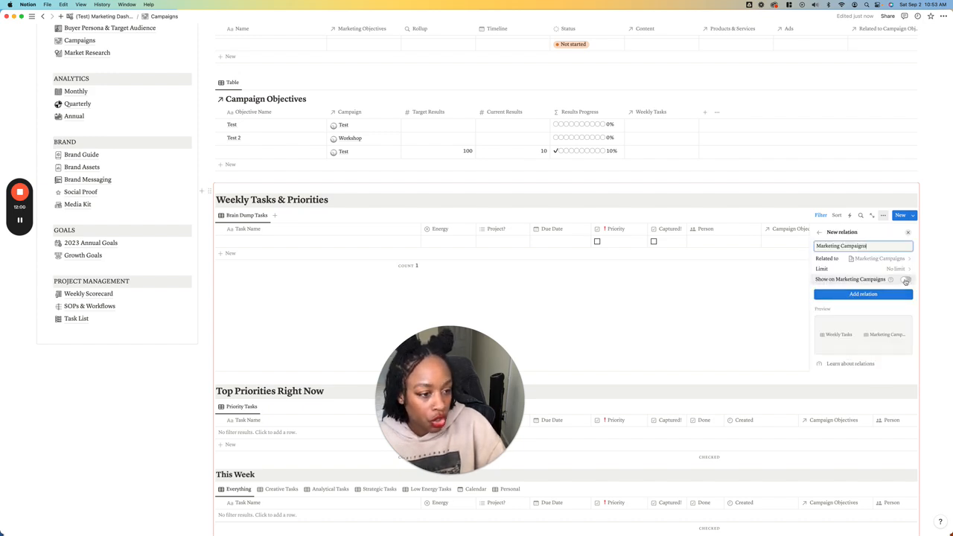
{"action": "left_click", "coordinate": [905, 280]}
{"action": "left_click", "coordinate": [865, 316]}
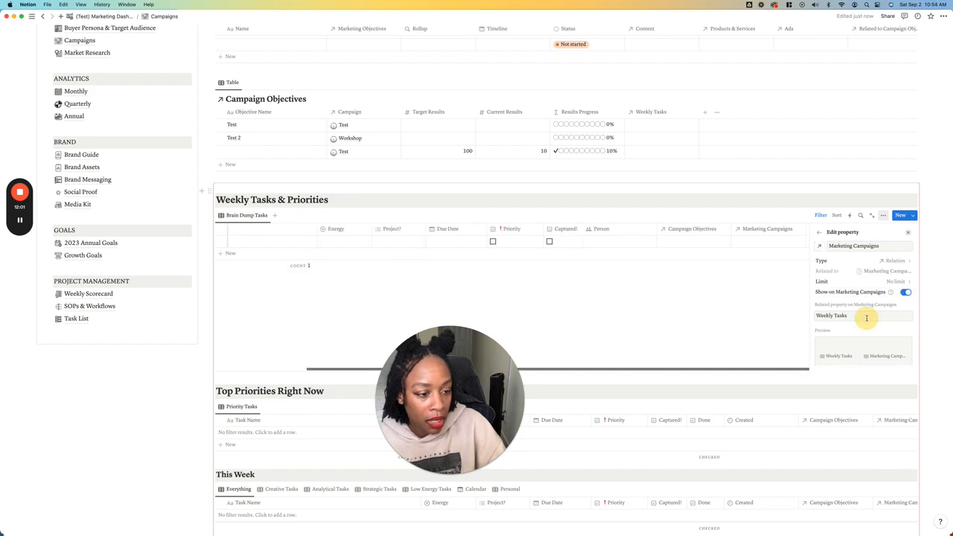
{"action": "left_click", "coordinate": [763, 292]}
{"action": "scroll", "coordinate": [685, 251], "scroll_direction": "up", "scroll_amount": 8}
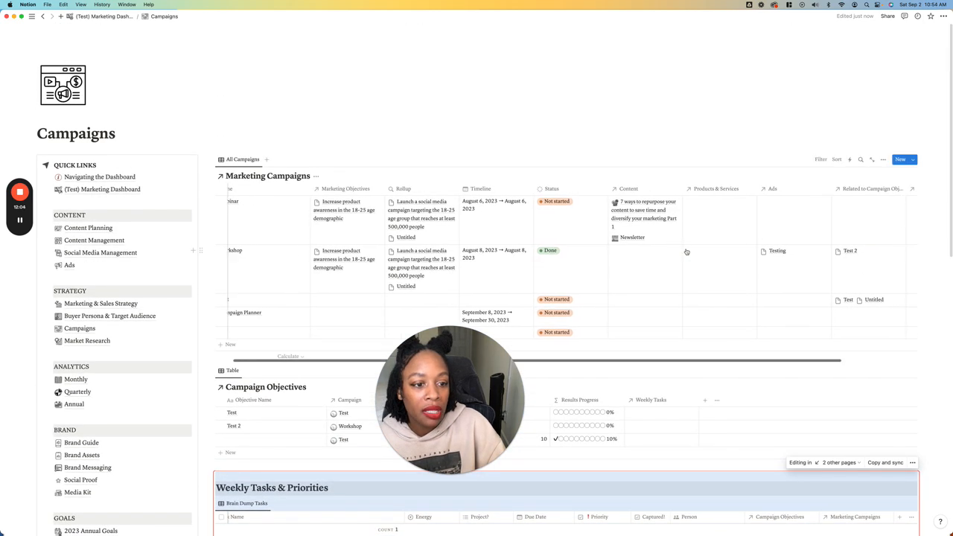
Review the Marketing Campaigns, Campaign Objectives and Weekly Tasks & Priorities sections of the Campaigns page.
{"action": "scroll", "coordinate": [846, 252], "scroll_direction": "right", "scroll_amount": 1}
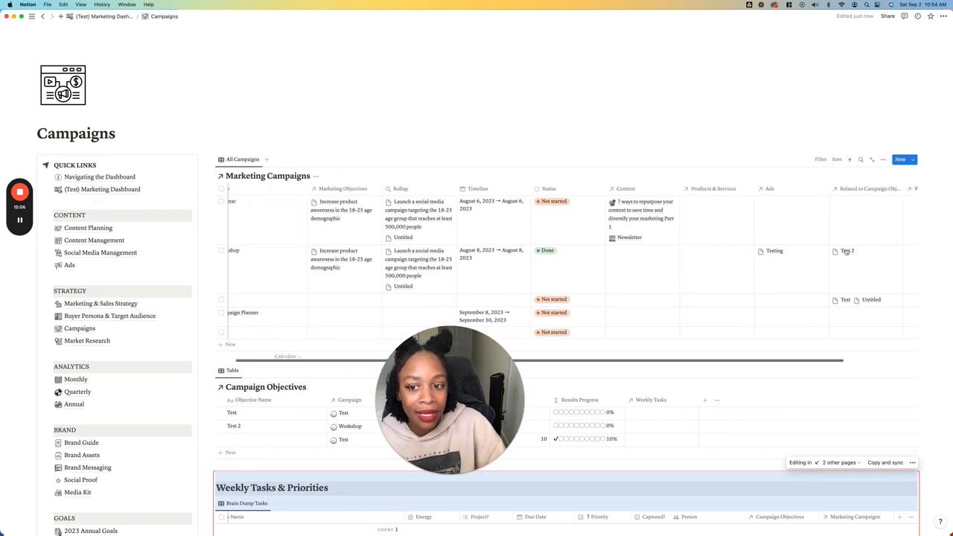
{"action": "scroll", "coordinate": [846, 251], "scroll_direction": "left", "scroll_amount": 1}
{"action": "scroll", "coordinate": [847, 252], "scroll_direction": "down", "scroll_amount": 5}
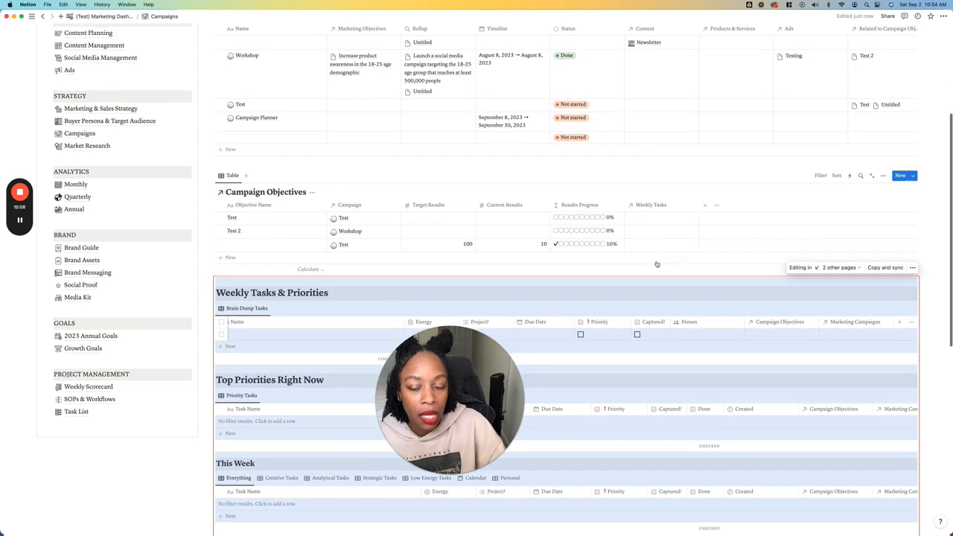
{"action": "scroll", "coordinate": [657, 263], "scroll_direction": "down", "scroll_amount": 7}
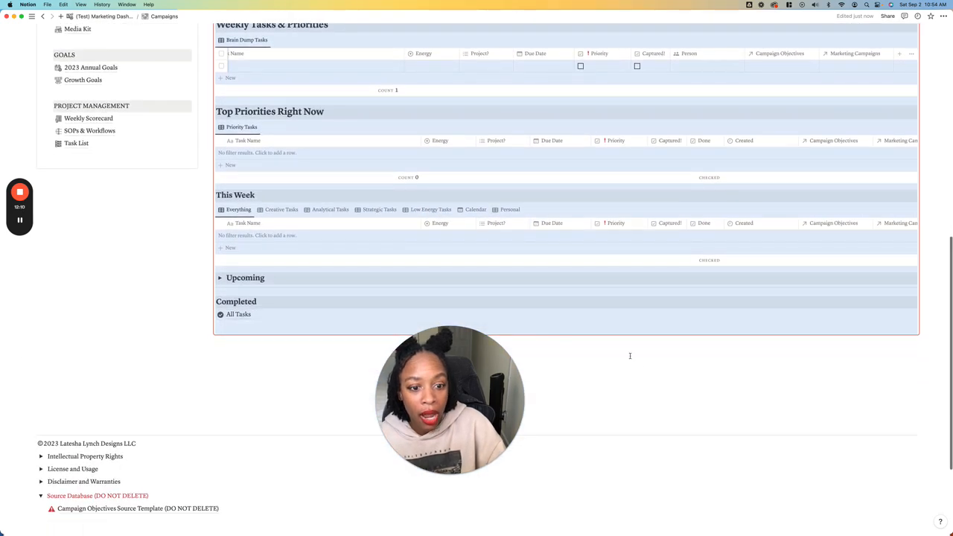
{"action": "scroll", "coordinate": [640, 366], "scroll_direction": "up", "scroll_amount": 11}
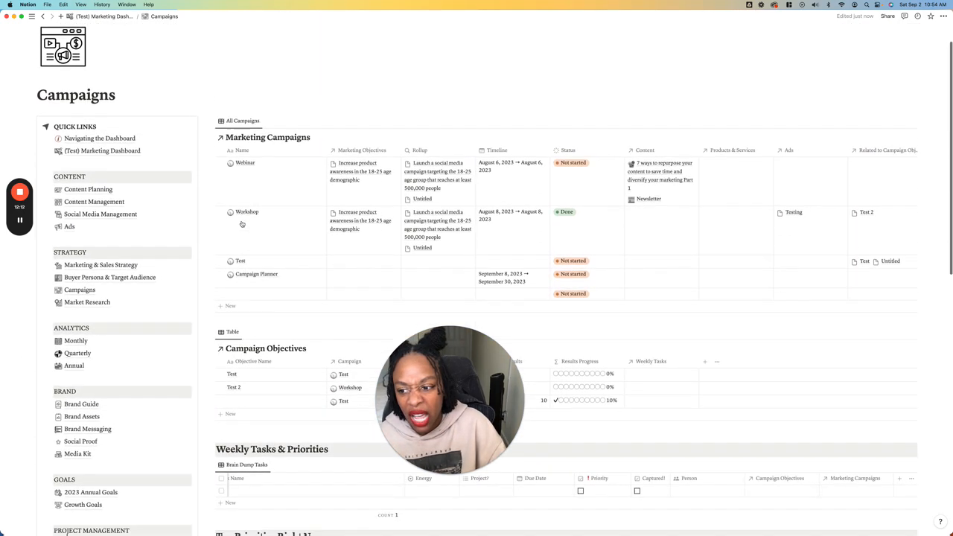
{"action": "scroll", "coordinate": [241, 224], "scroll_direction": "down", "scroll_amount": 2}
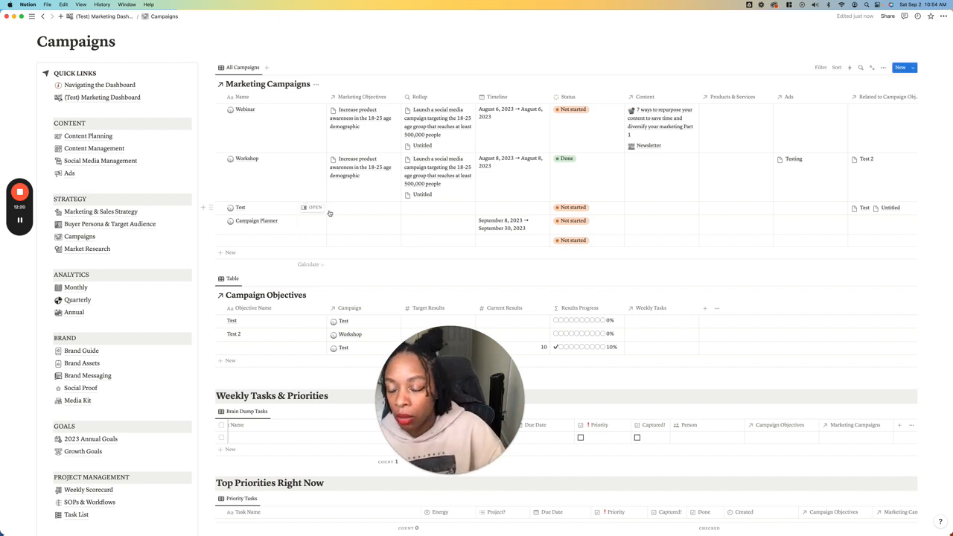
Open the Market Research page and review its SWOT analysis, competitor analysis and the sample Competitor entry's page.
{"action": "left_click", "coordinate": [89, 249]}
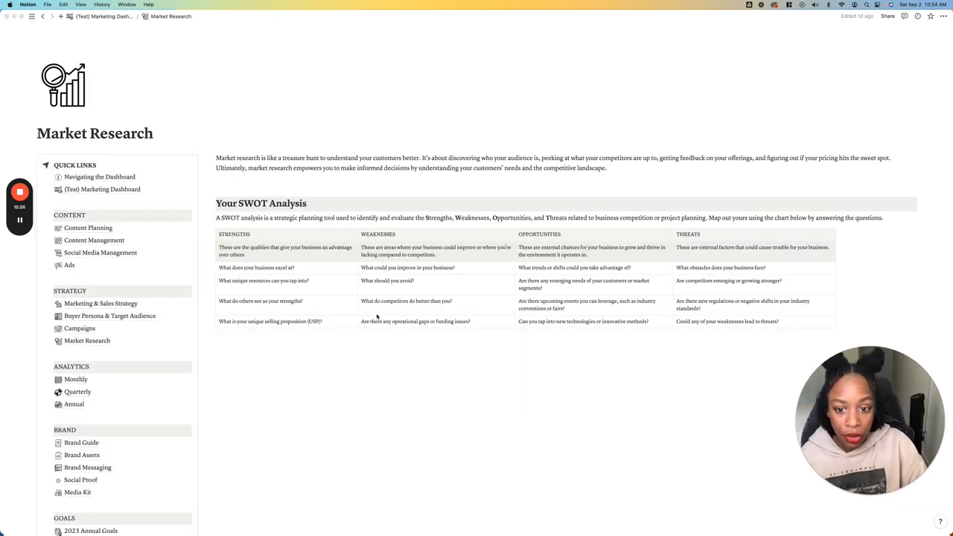
{"action": "scroll", "coordinate": [335, 246], "scroll_direction": "down", "scroll_amount": 3}
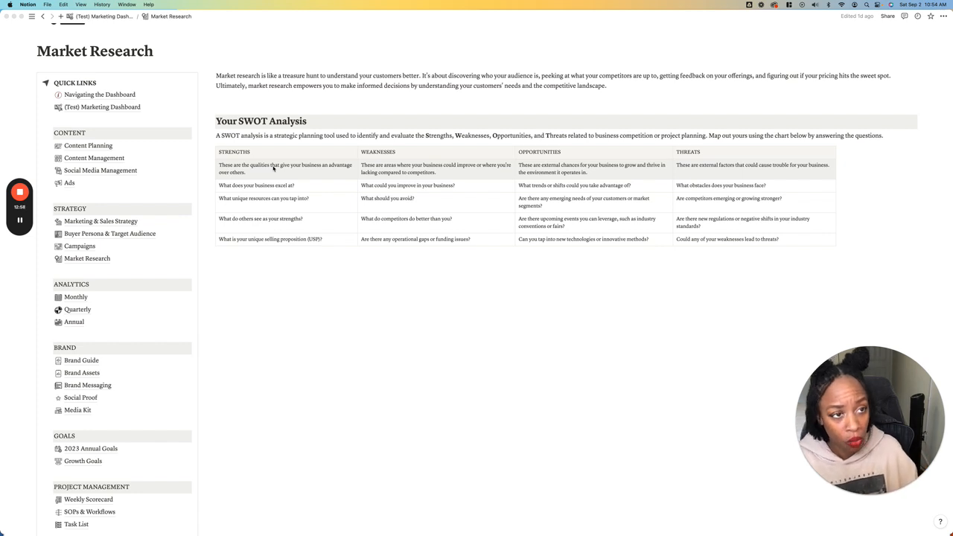
{"action": "scroll", "coordinate": [474, 268], "scroll_direction": "down", "scroll_amount": 10}
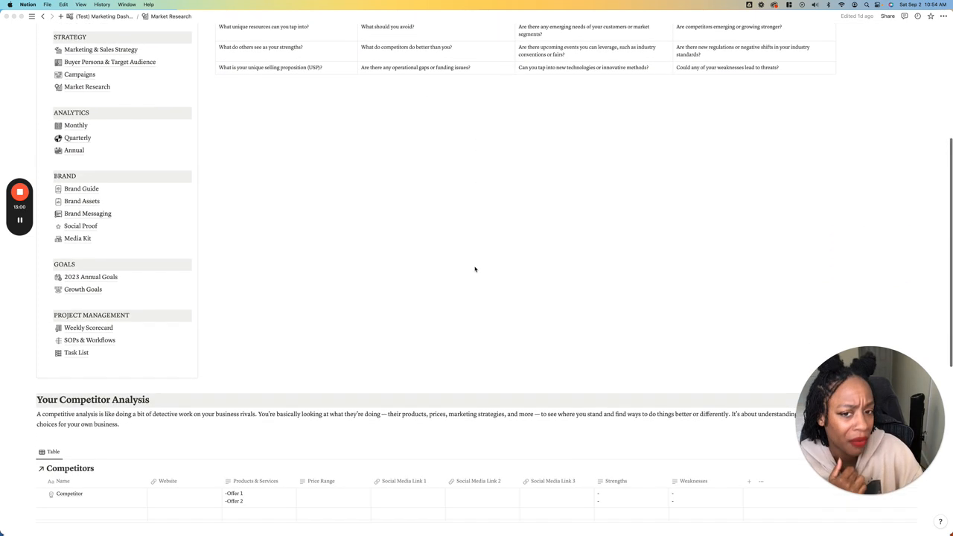
{"action": "scroll", "coordinate": [475, 268], "scroll_direction": "down", "scroll_amount": 2}
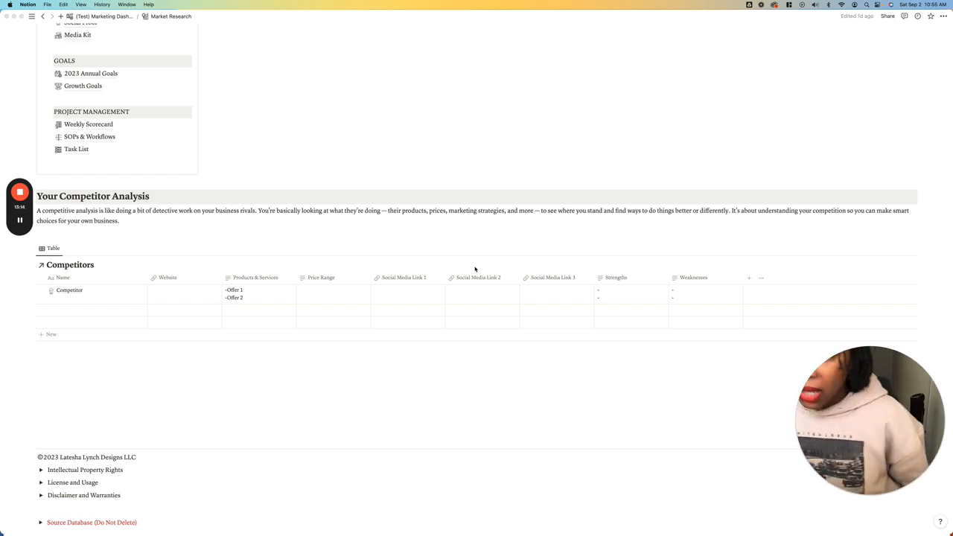
{"action": "left_click", "coordinate": [128, 290]}
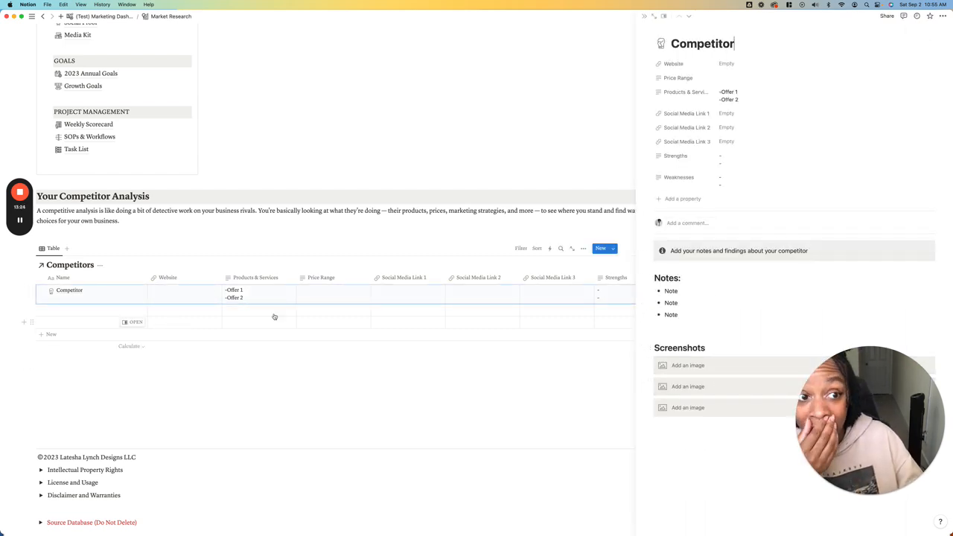
{"action": "left_click", "coordinate": [644, 16]}
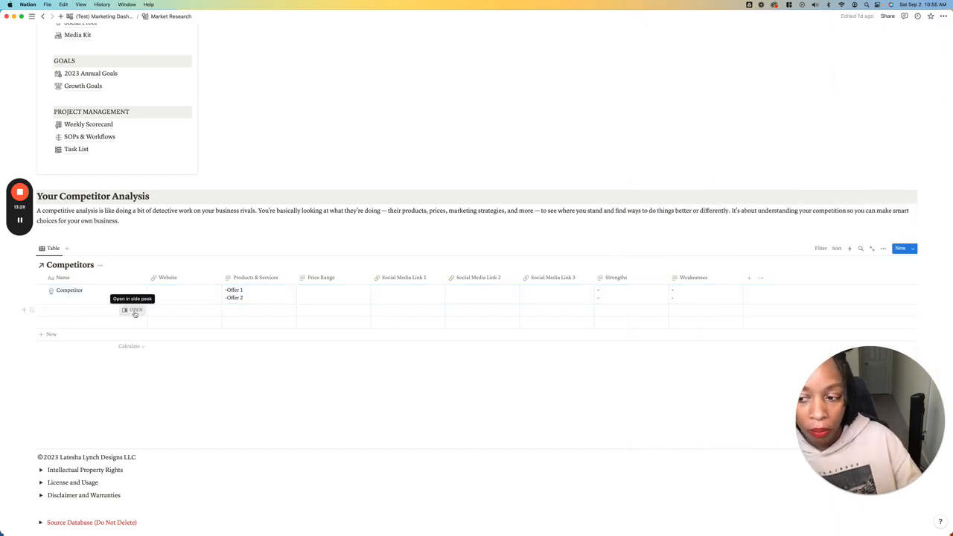
Apply the Competitor Info template to the first empty Competitors entry and enter "jdljdkj" and "jdljldgld" on separate lines under Products & Services.
{"action": "left_click", "coordinate": [134, 313]}
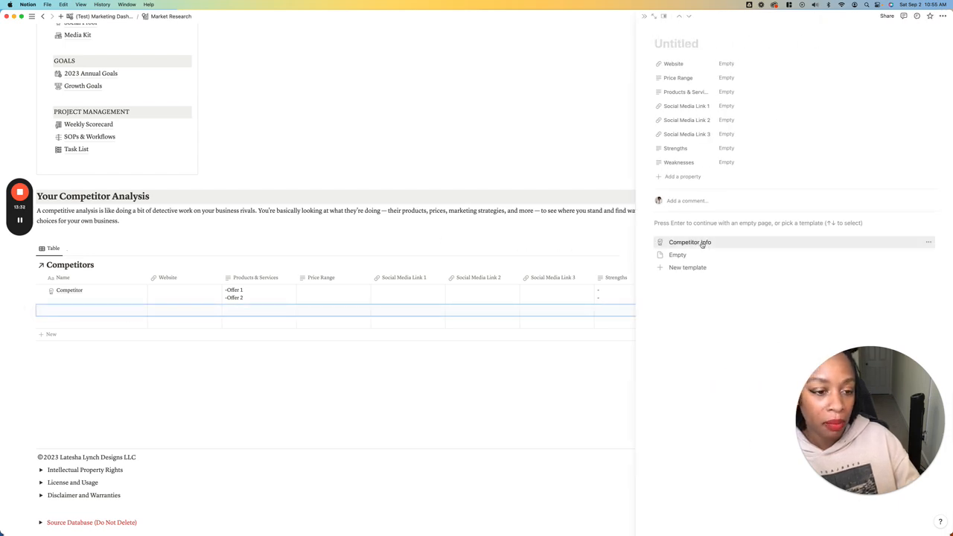
{"action": "left_click", "coordinate": [702, 242]}
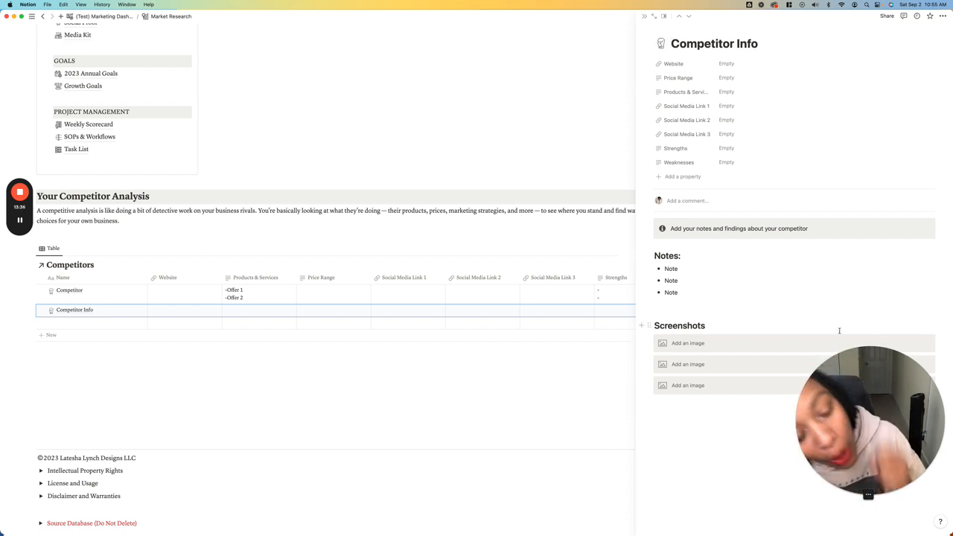
{"action": "left_click", "coordinate": [729, 64]}
{"action": "left_click", "coordinate": [733, 84]}
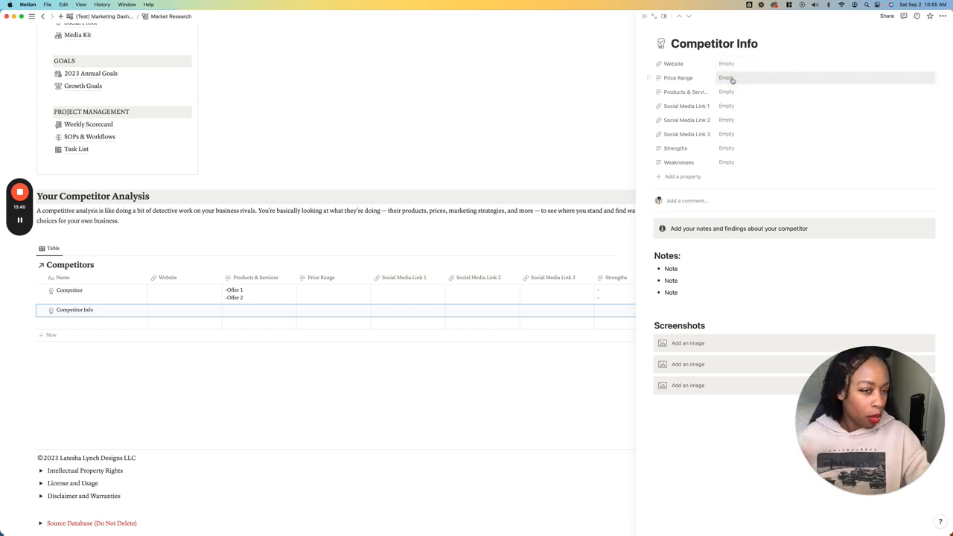
{"action": "left_click", "coordinate": [732, 92]}
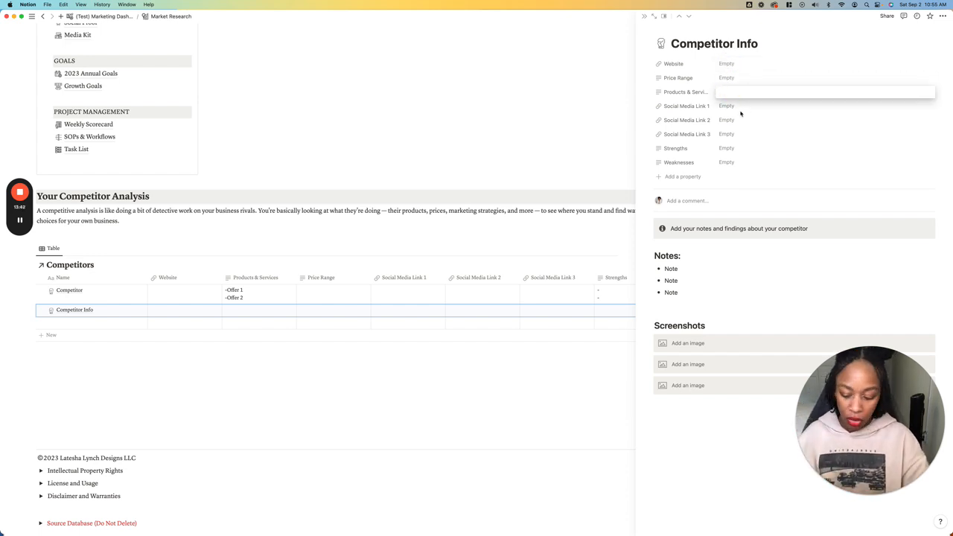
{"action": "type", "text": "jdljdkj"}
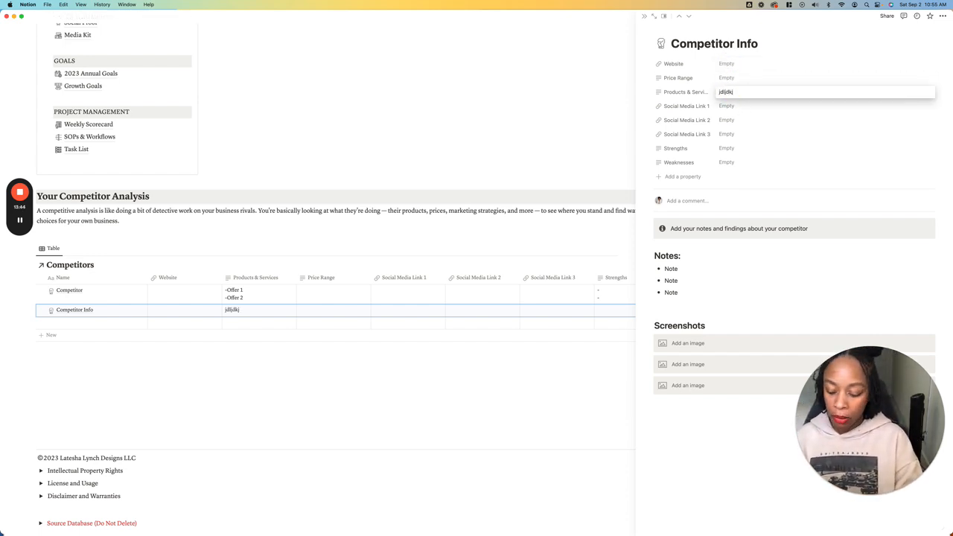
{"action": "key", "text": "shift+Return"}
{"action": "type", "text": "jdljdgld"}
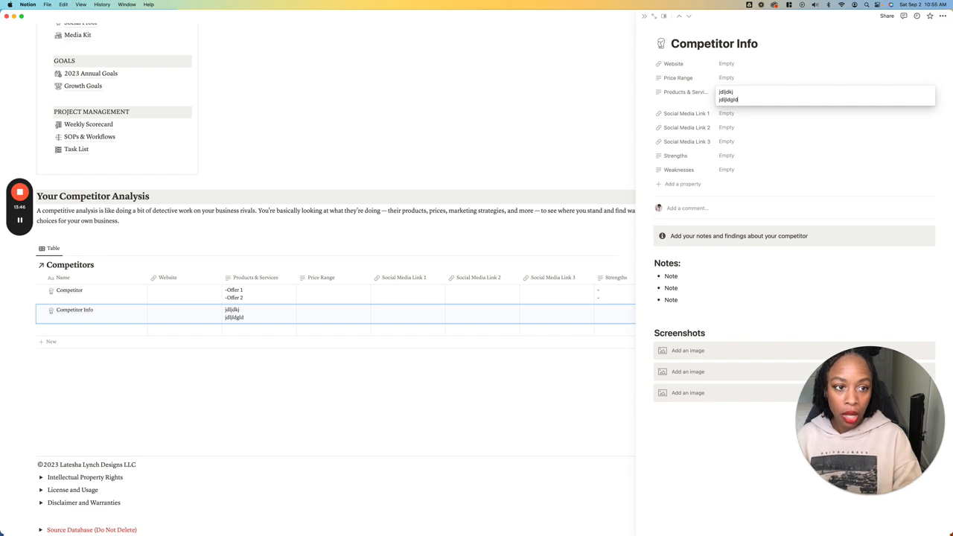
Go through the new competitor's social media link, strengths, weaknesses and notes fields, close its page, and return to the SWOT analysis.
{"action": "left_click", "coordinate": [726, 123]}
{"action": "left_click", "coordinate": [726, 122]}
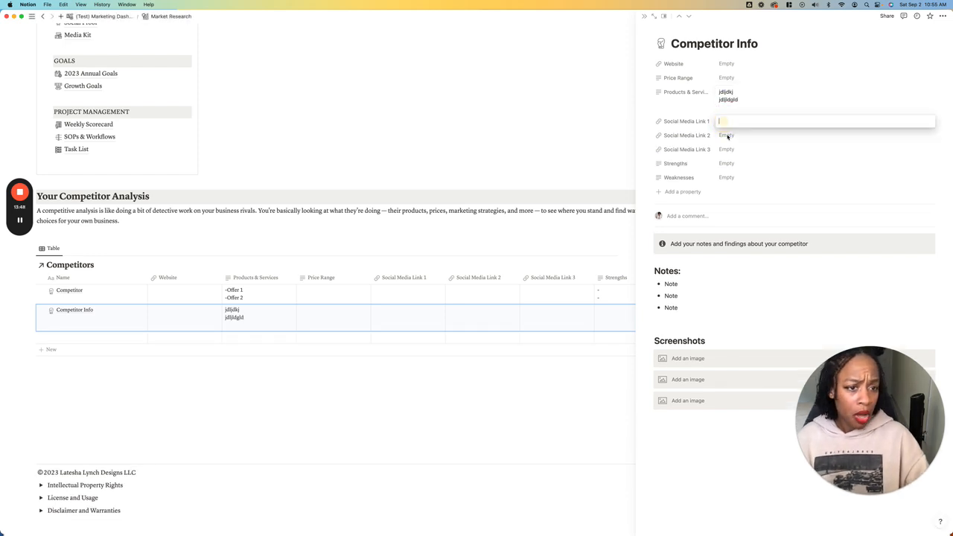
{"action": "left_click", "coordinate": [727, 136]}
{"action": "left_click", "coordinate": [727, 147]}
{"action": "left_click", "coordinate": [726, 162]}
{"action": "left_click", "coordinate": [726, 178]}
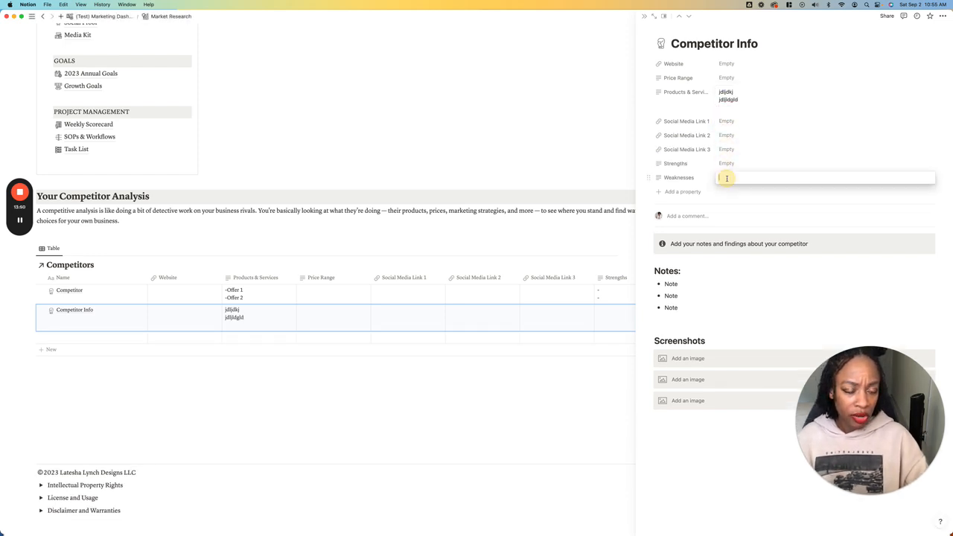
{"action": "left_click", "coordinate": [673, 284]}
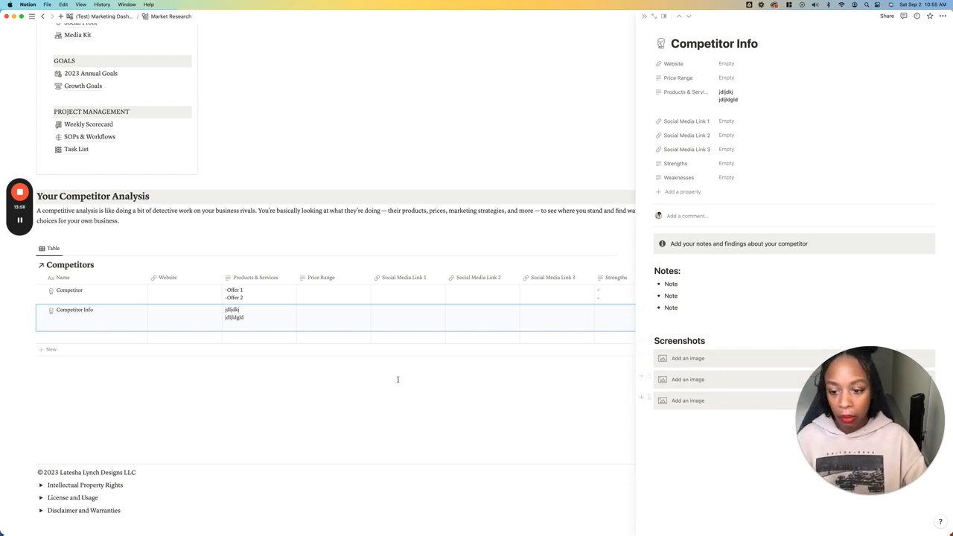
{"action": "left_click", "coordinate": [319, 376]}
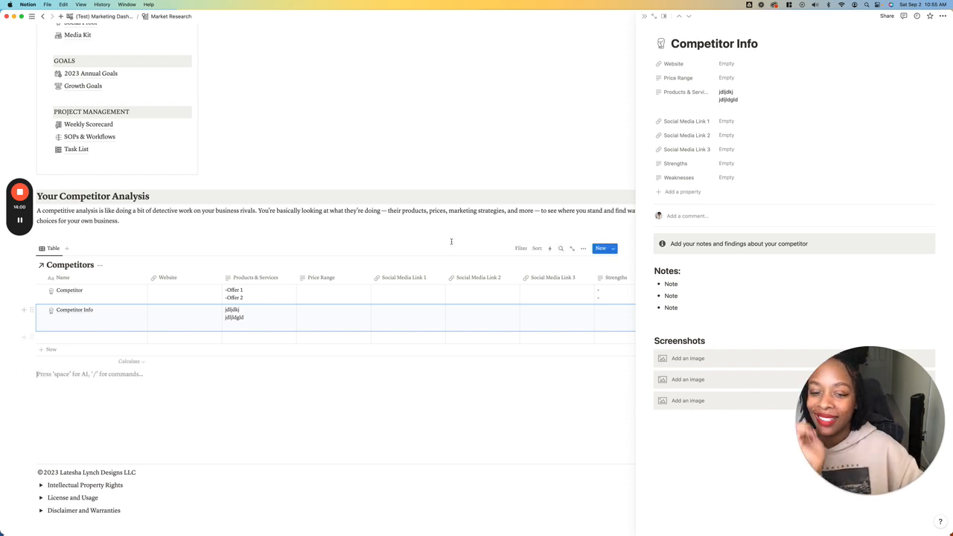
{"action": "left_click", "coordinate": [645, 15]}
{"action": "scroll", "coordinate": [296, 92], "scroll_direction": "up", "scroll_amount": 5}
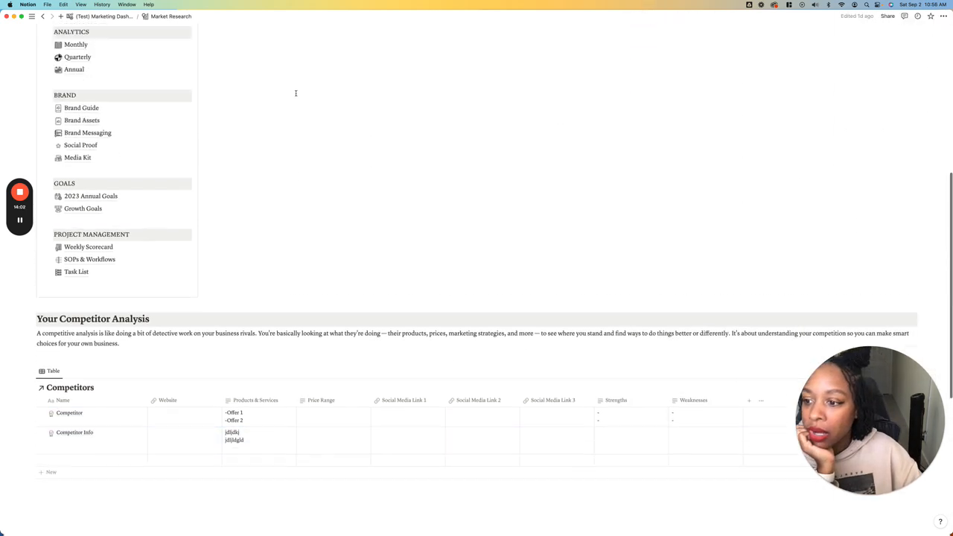
{"action": "scroll", "coordinate": [296, 92], "scroll_direction": "up", "scroll_amount": 1}
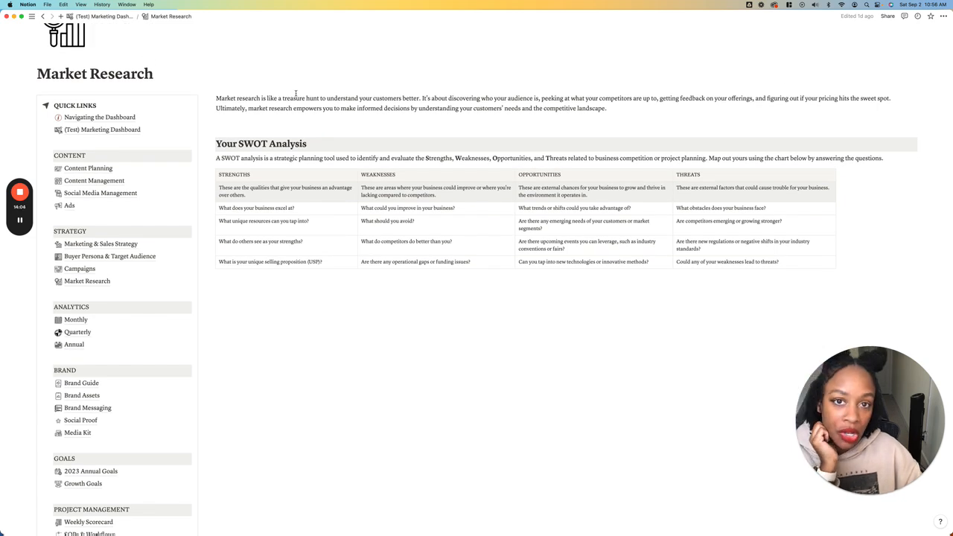